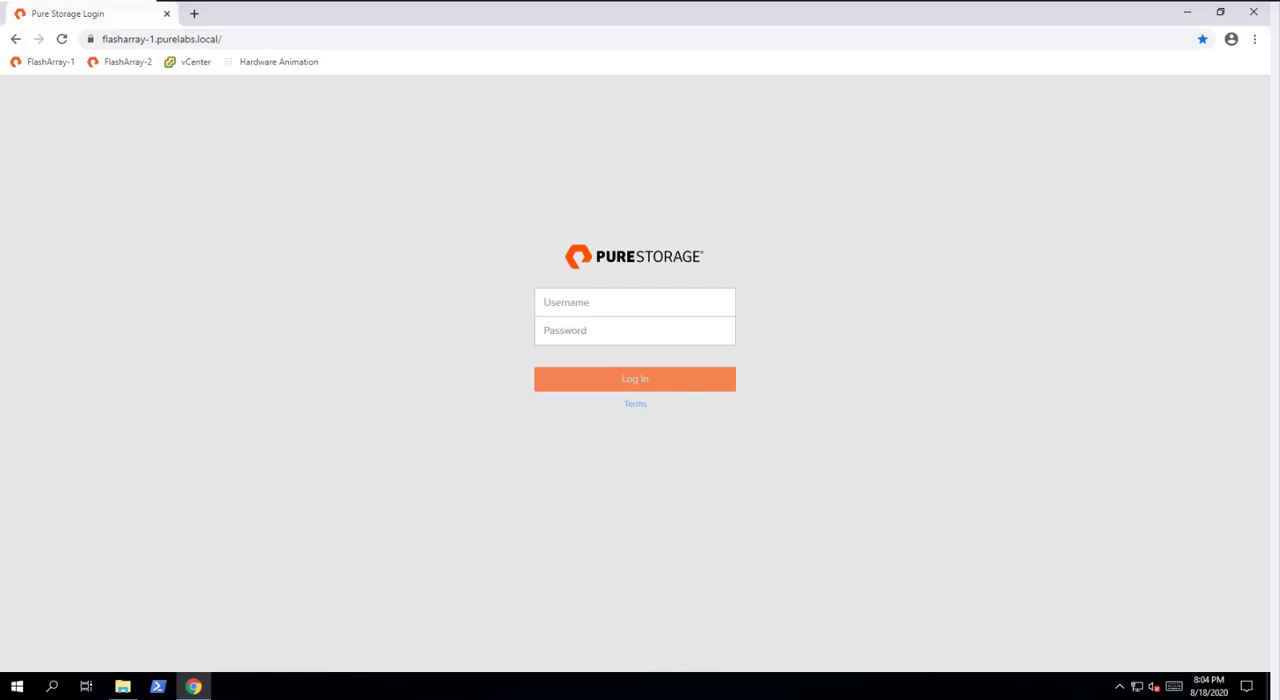
- Log in to FlashArray-1 and open the FlashArray-2 management page in a second browser tab
key("Return")
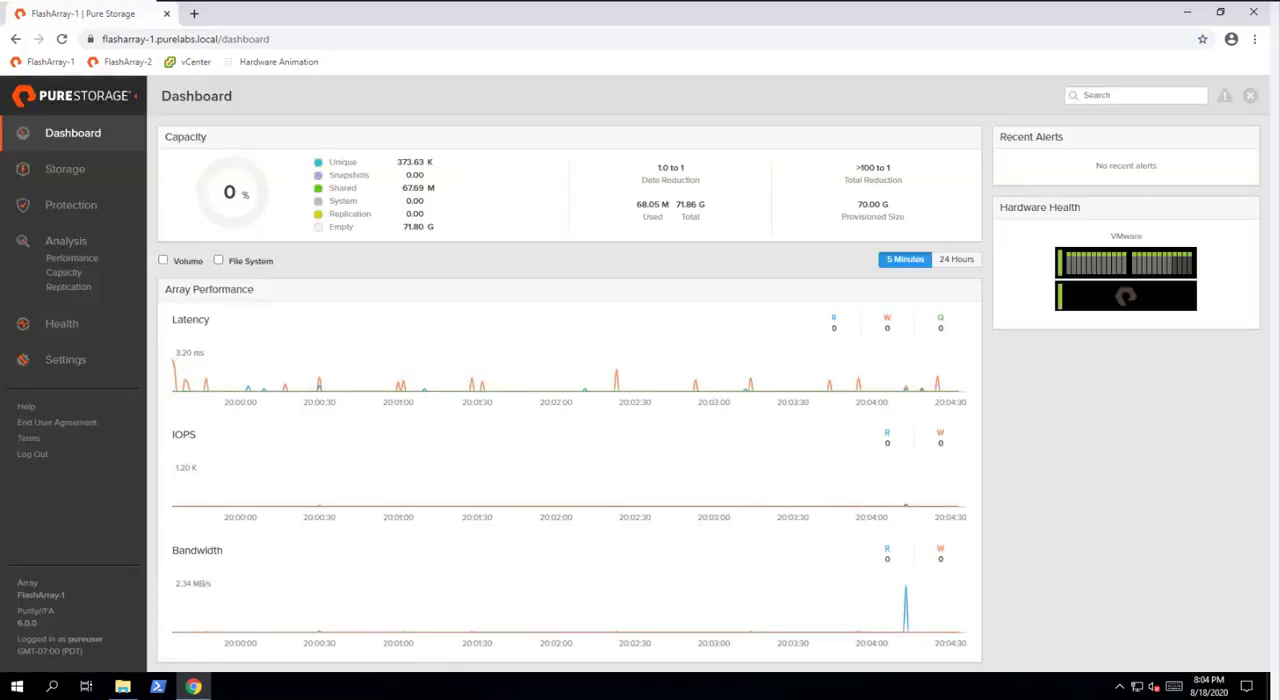
left_click(195, 14)
left_click(135, 62)
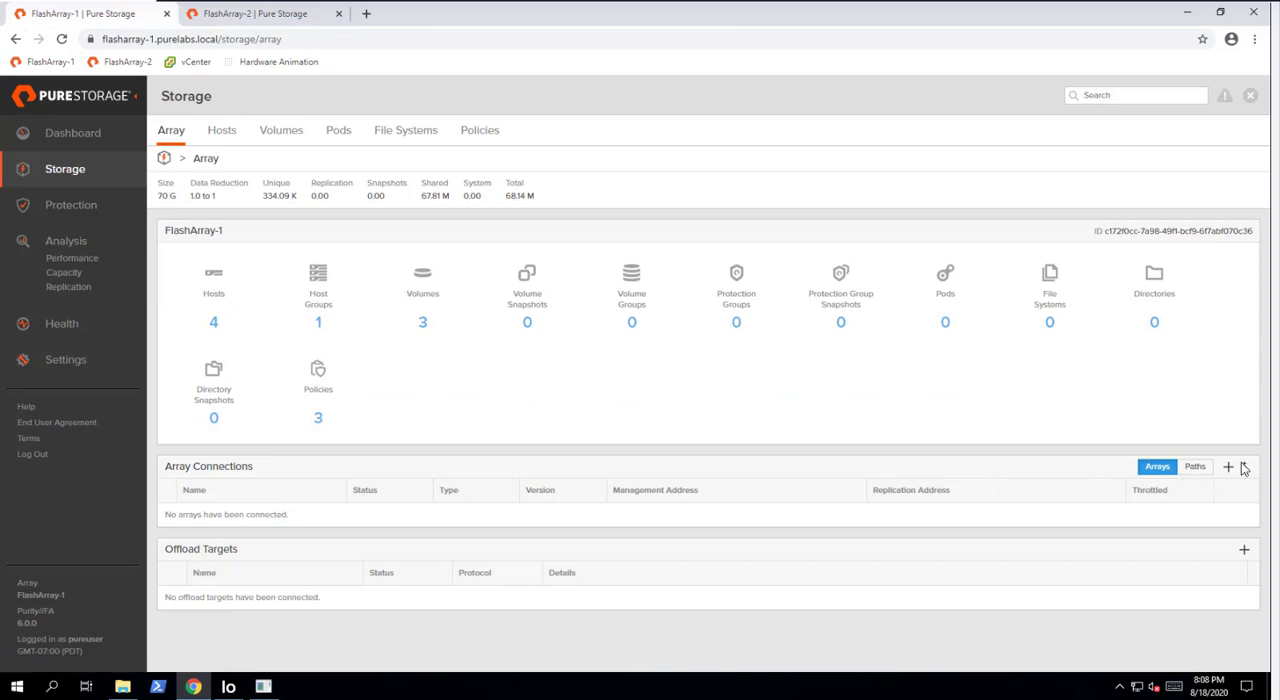
- Start a new array connection on FlashArray-1 with the management address flasharray-2.purelabs.local
left_click(1245, 467)
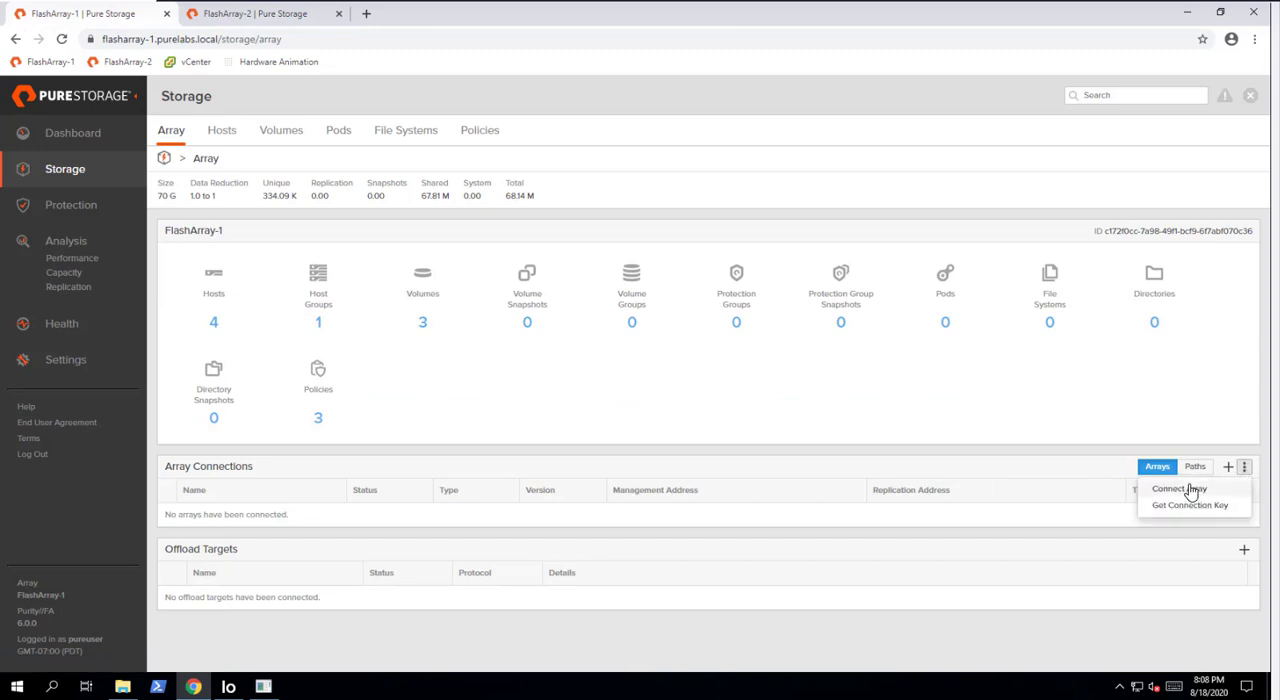
left_click(1190, 486)
type("flasharray-2.purelabs.local")
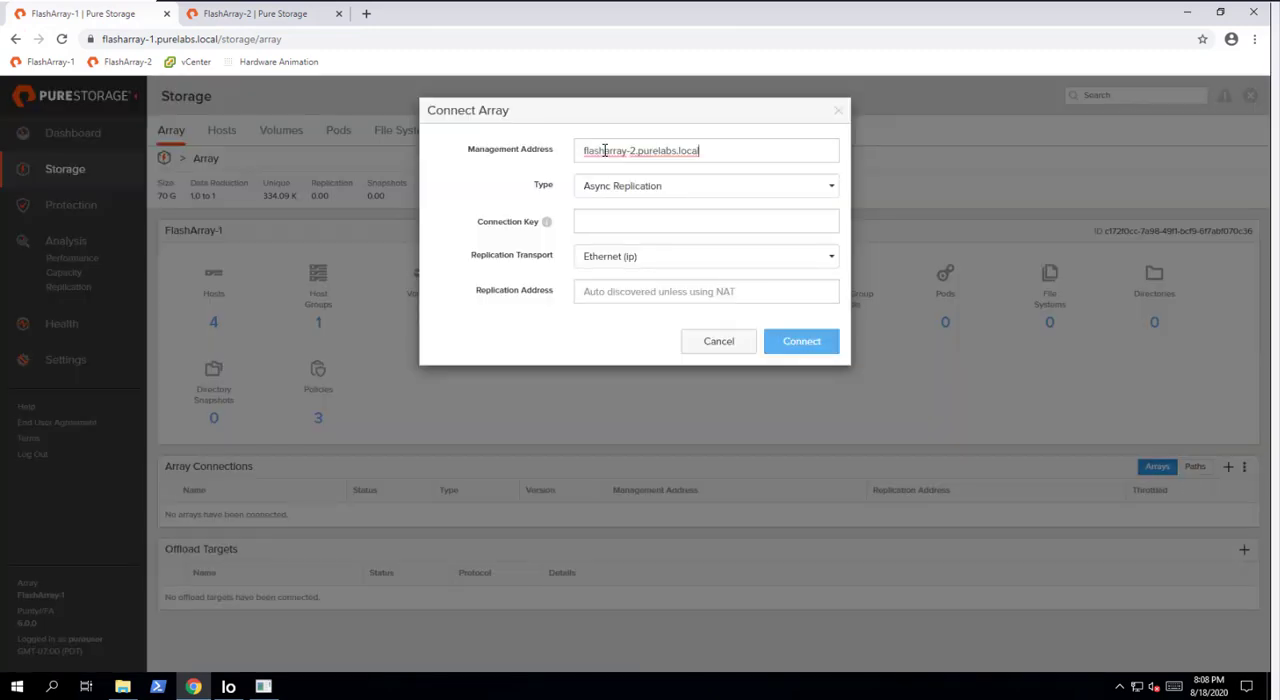
left_click(609, 222)
- Get the connection key of FlashArray-2 and copy it
left_click(218, 15)
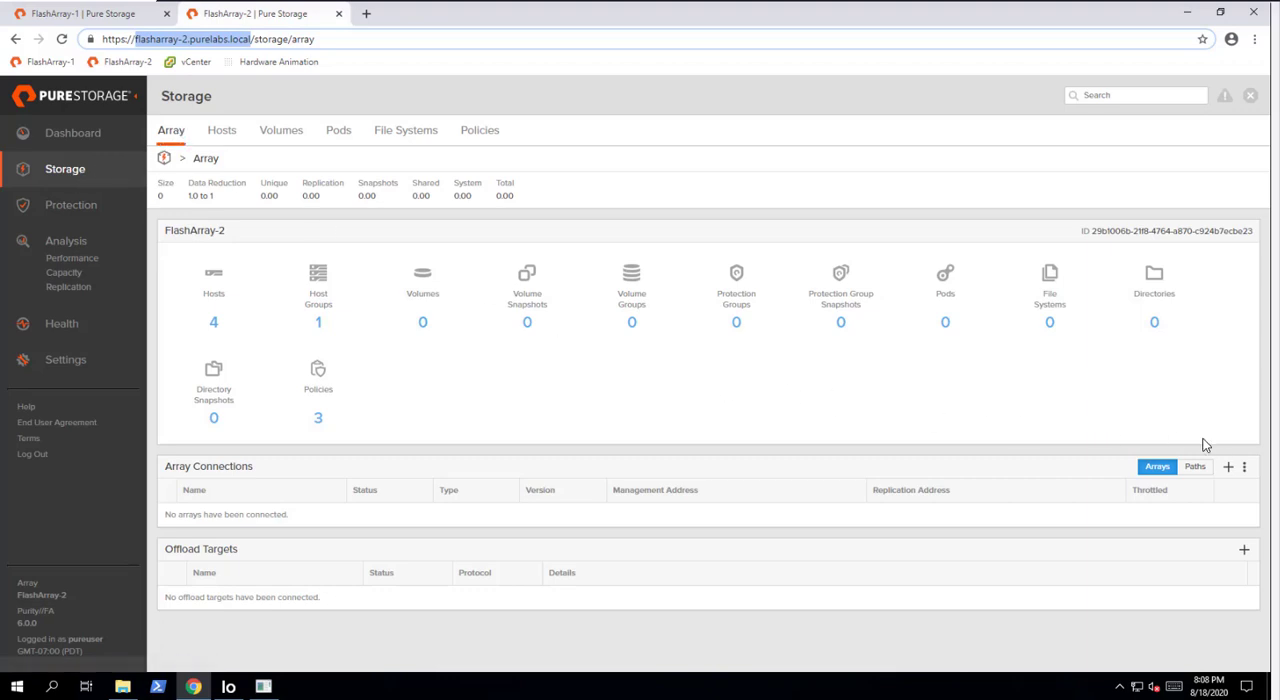
left_click(1244, 467)
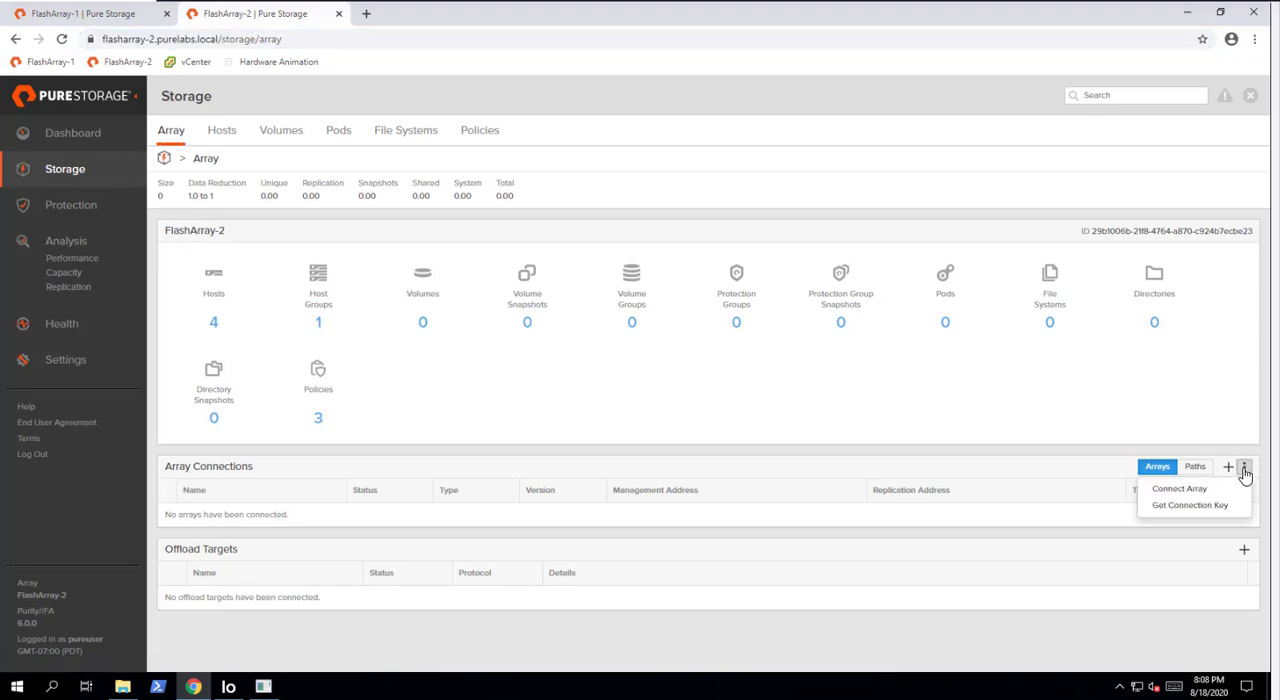
left_click(1190, 505)
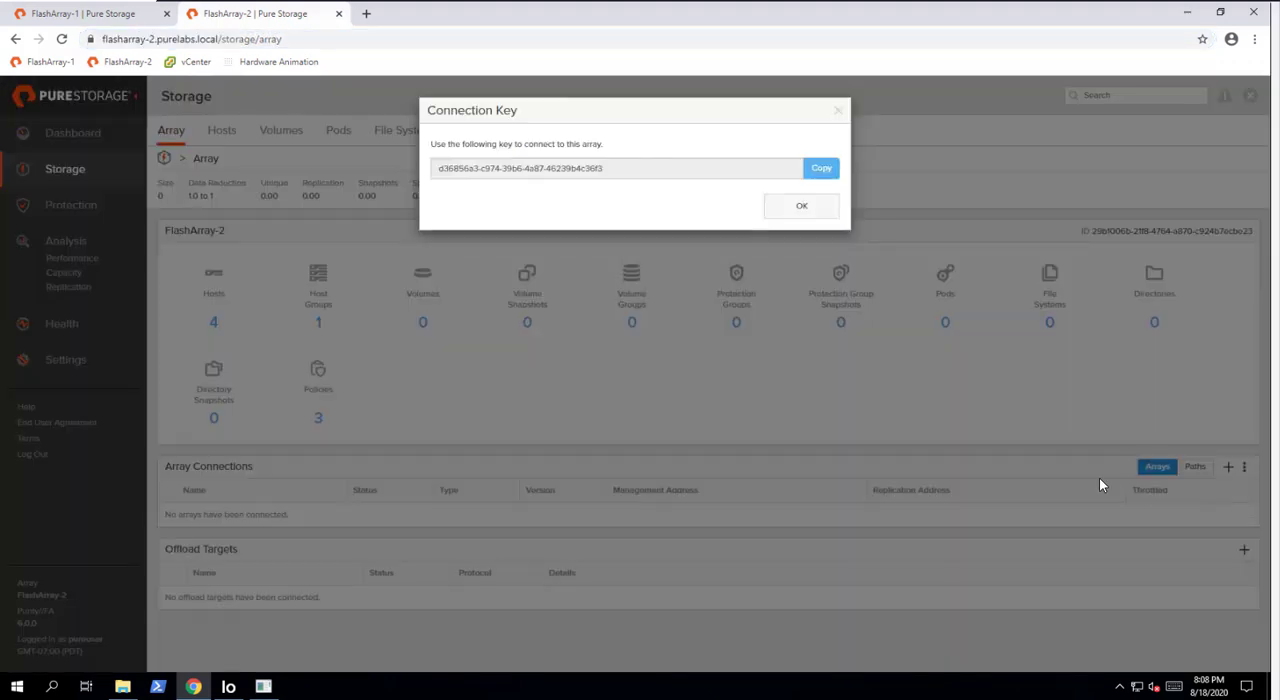
left_click(825, 176)
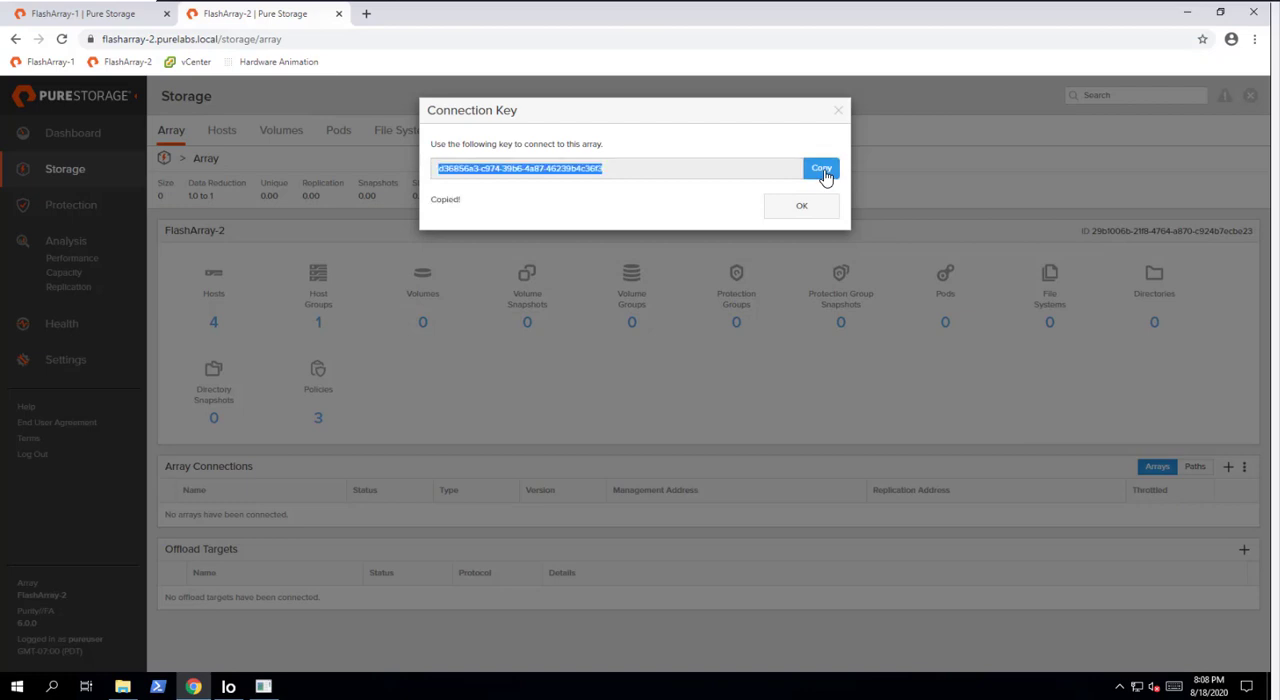
- Paste the connection key into FlashArray-1's array connection form and connect the arrays with Async Replication over Ethernet (ip)
left_click(106, 20)
left_click(606, 229)
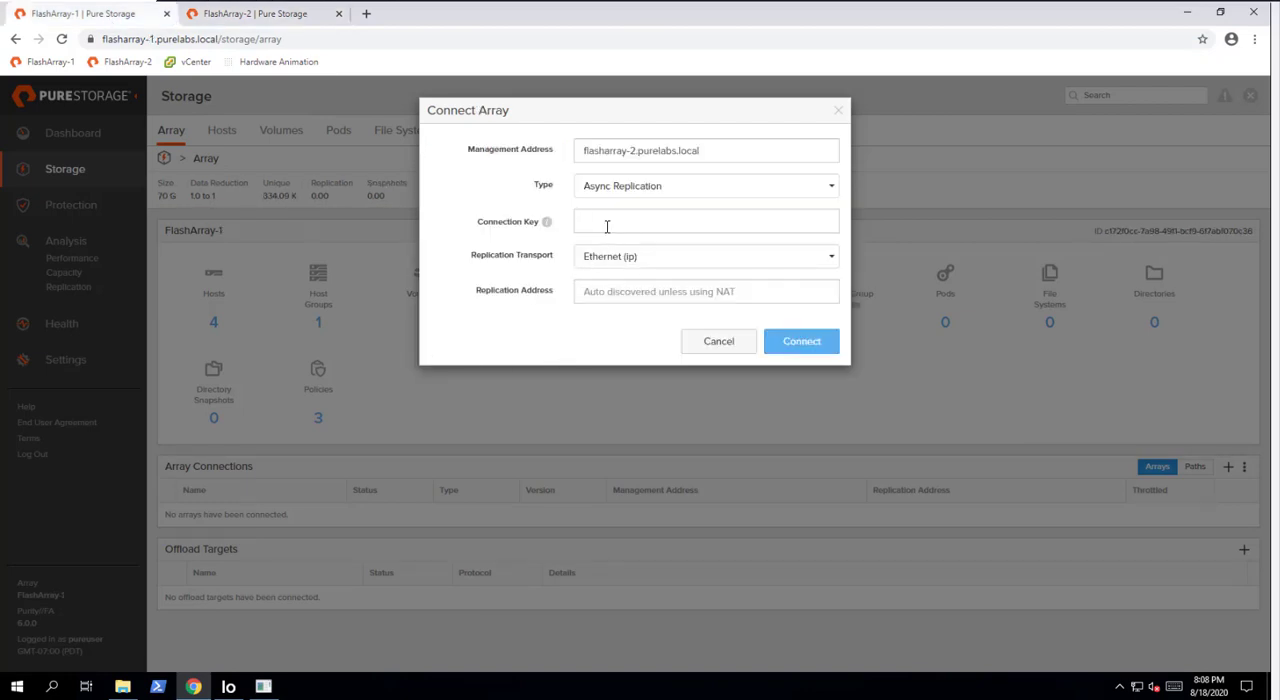
key("ctrl+v")
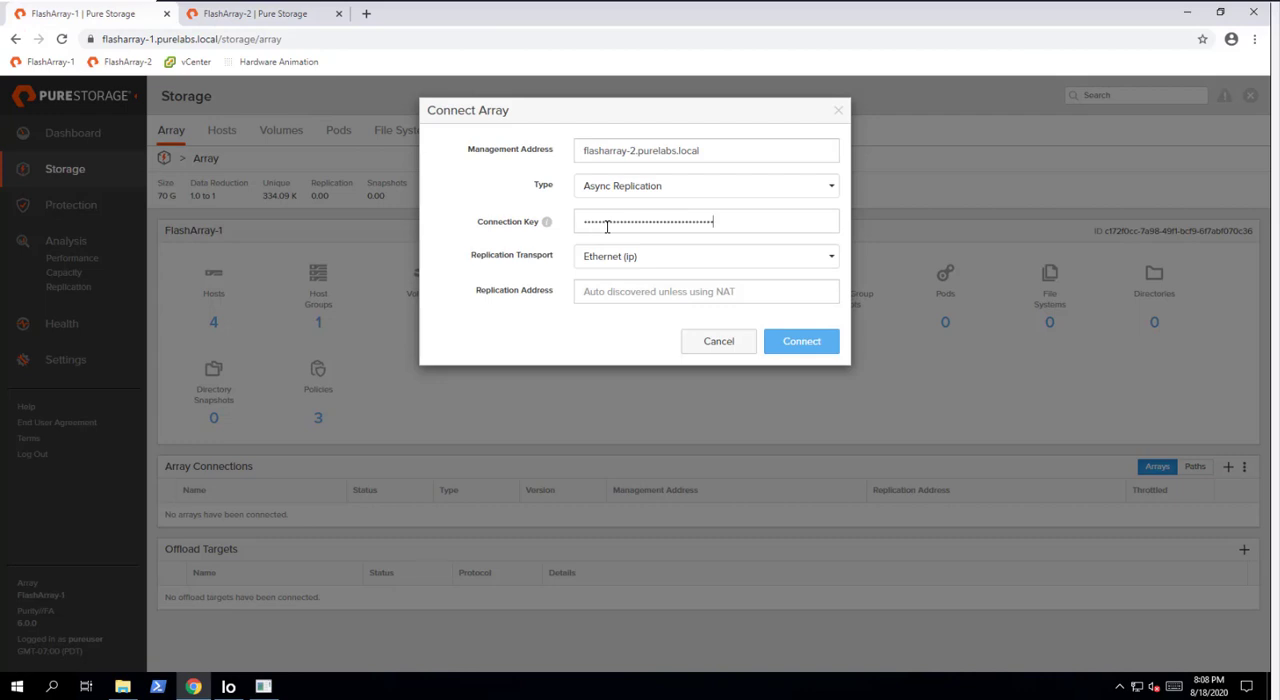
left_click(801, 343)
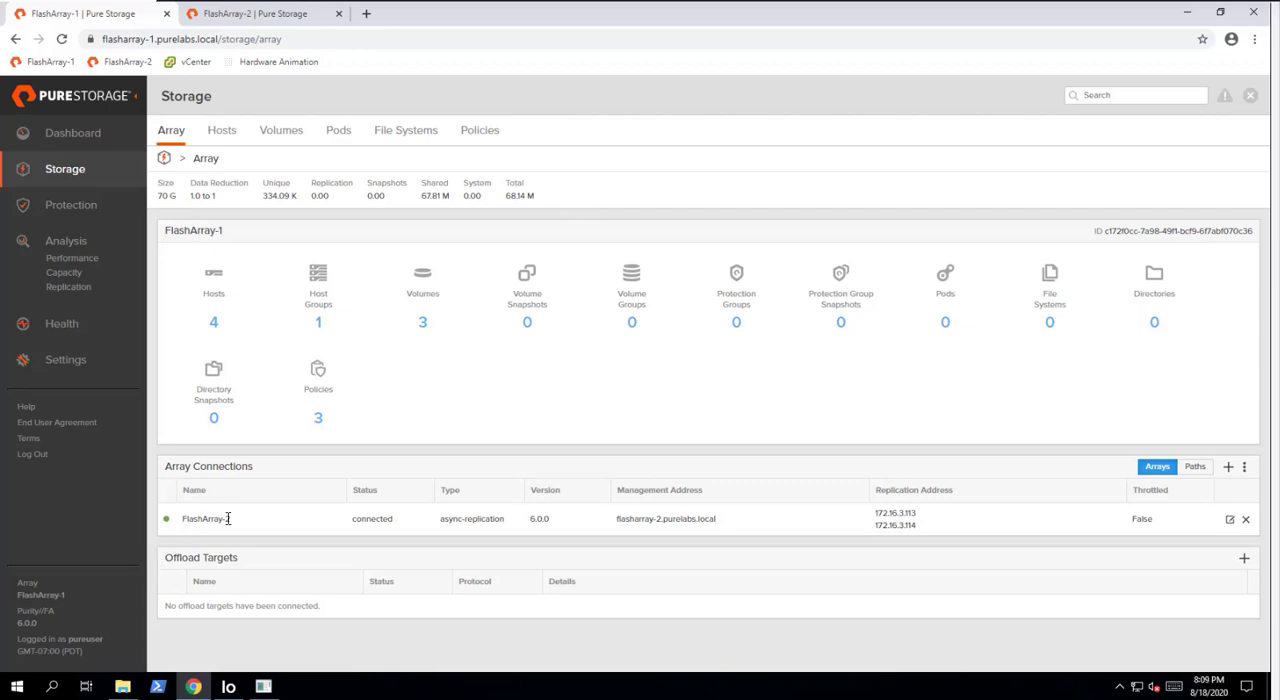
- Check the array connection status on FlashArray-1 and, after closing the connection key and refreshing the page, on FlashArray-2
double_click(381, 520)
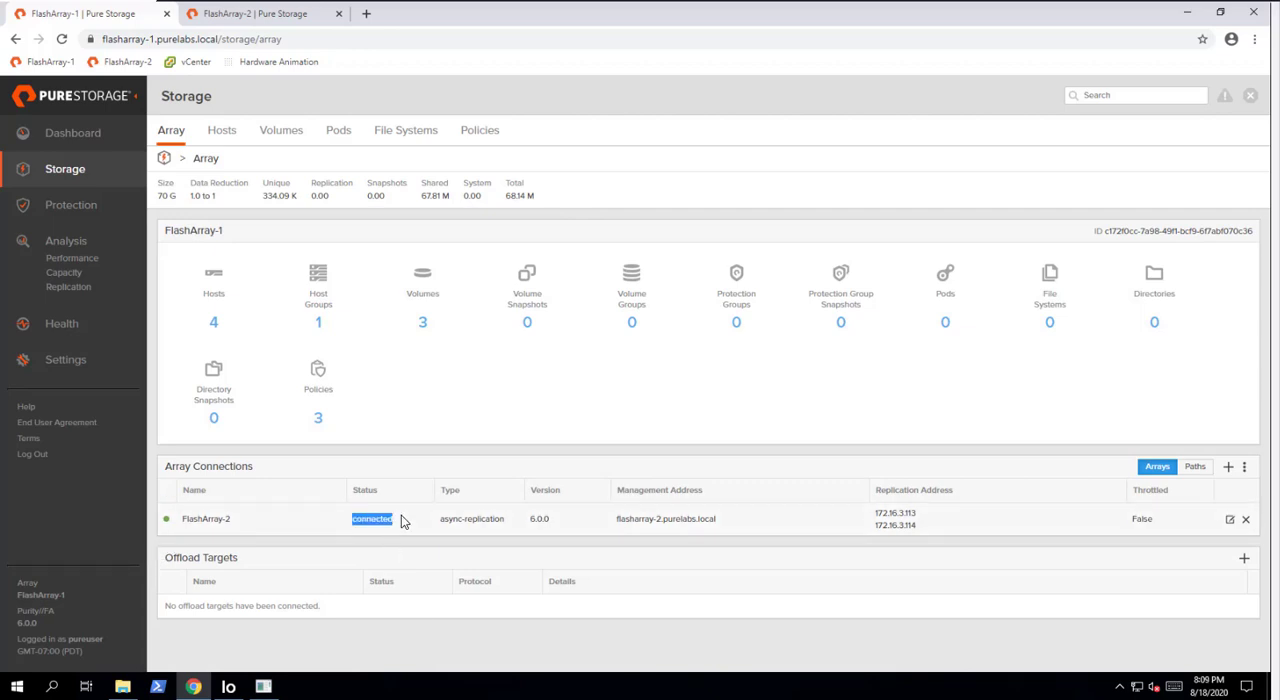
left_click(243, 20)
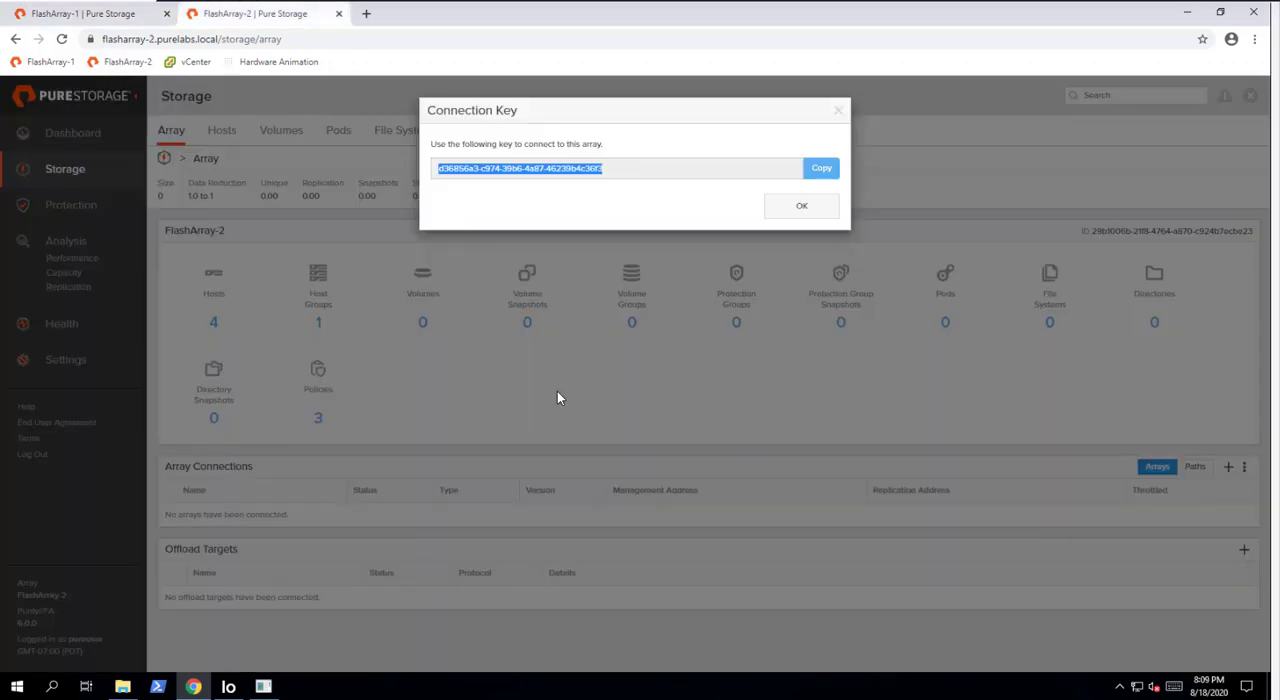
left_click(835, 115)
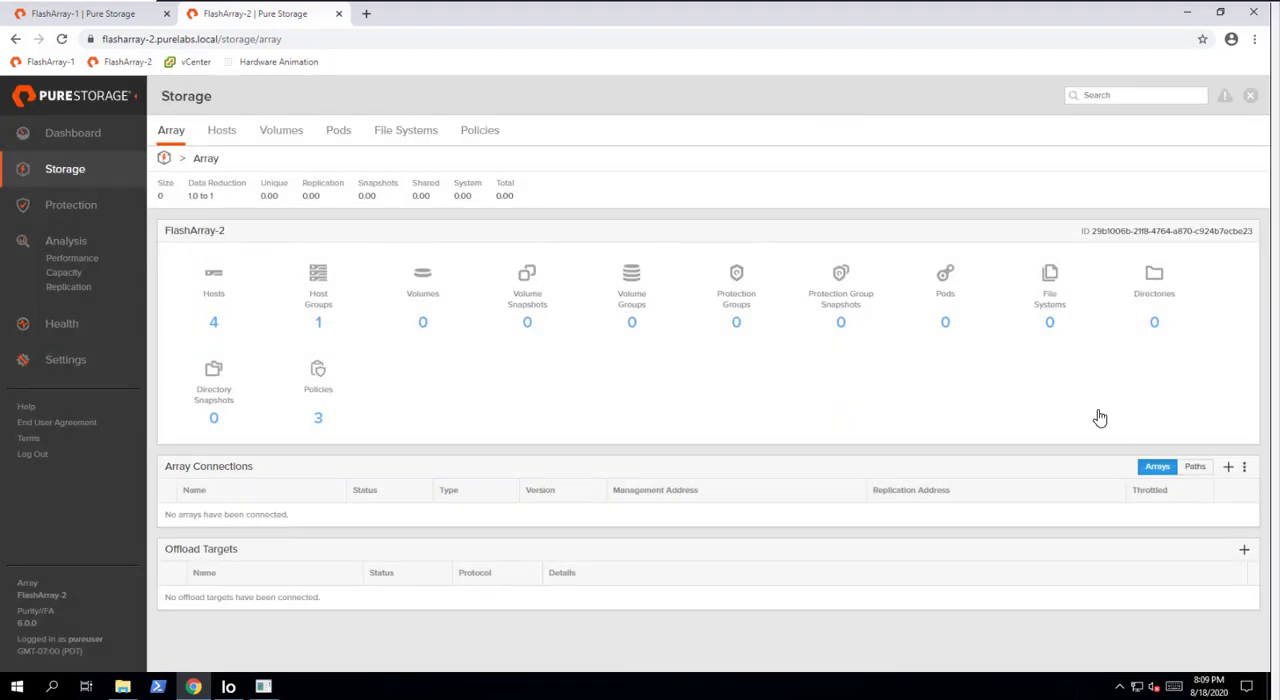
left_click(61, 39)
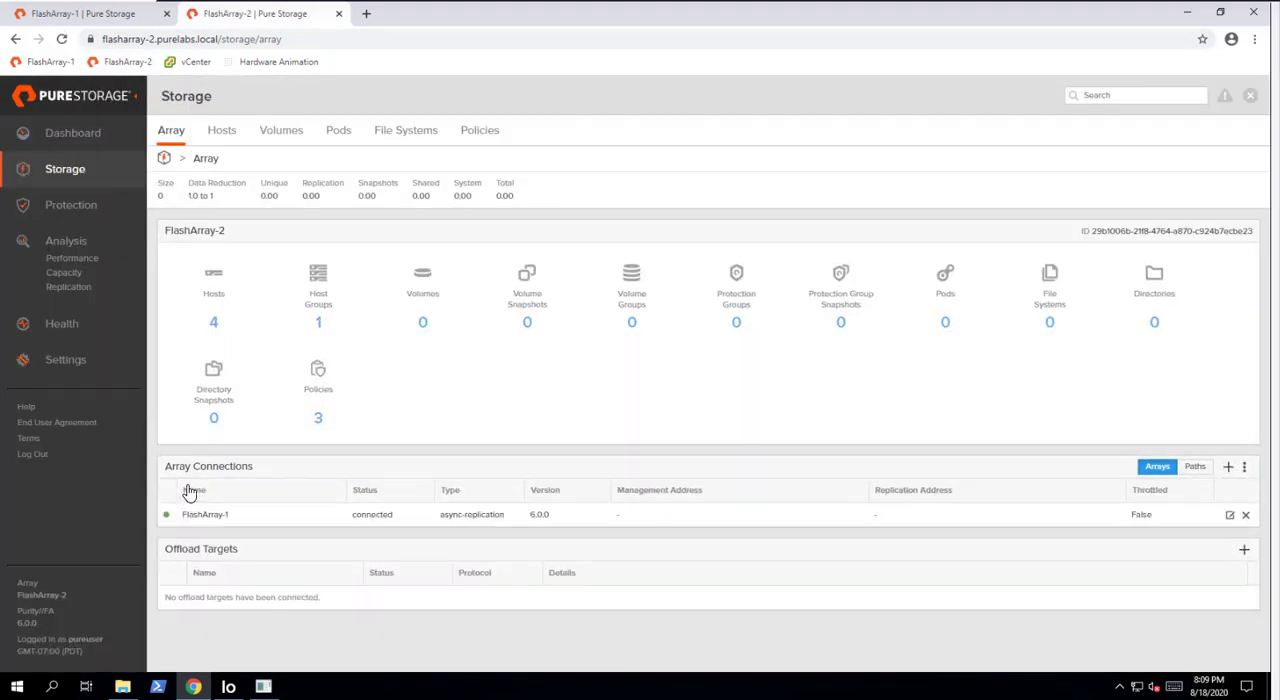
double_click(372, 514)
left_click(597, 456)
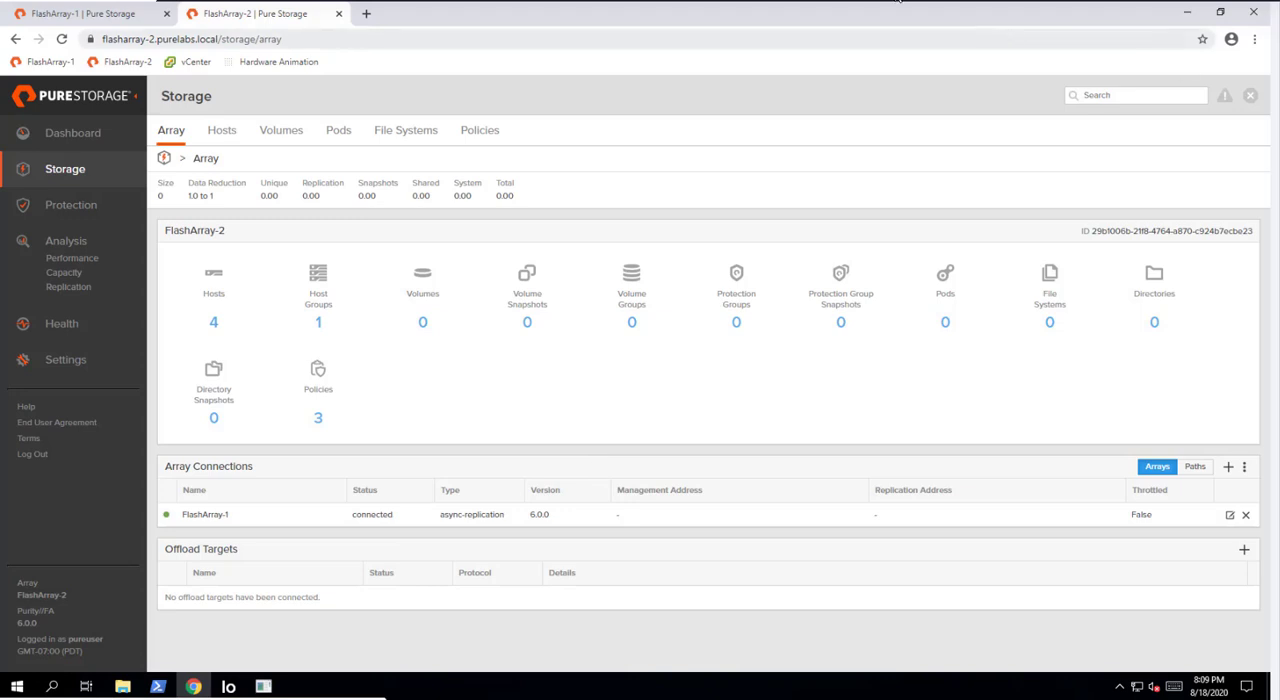
- Create a pod named MyPod1 on FlashArray-1
left_click(72, 18)
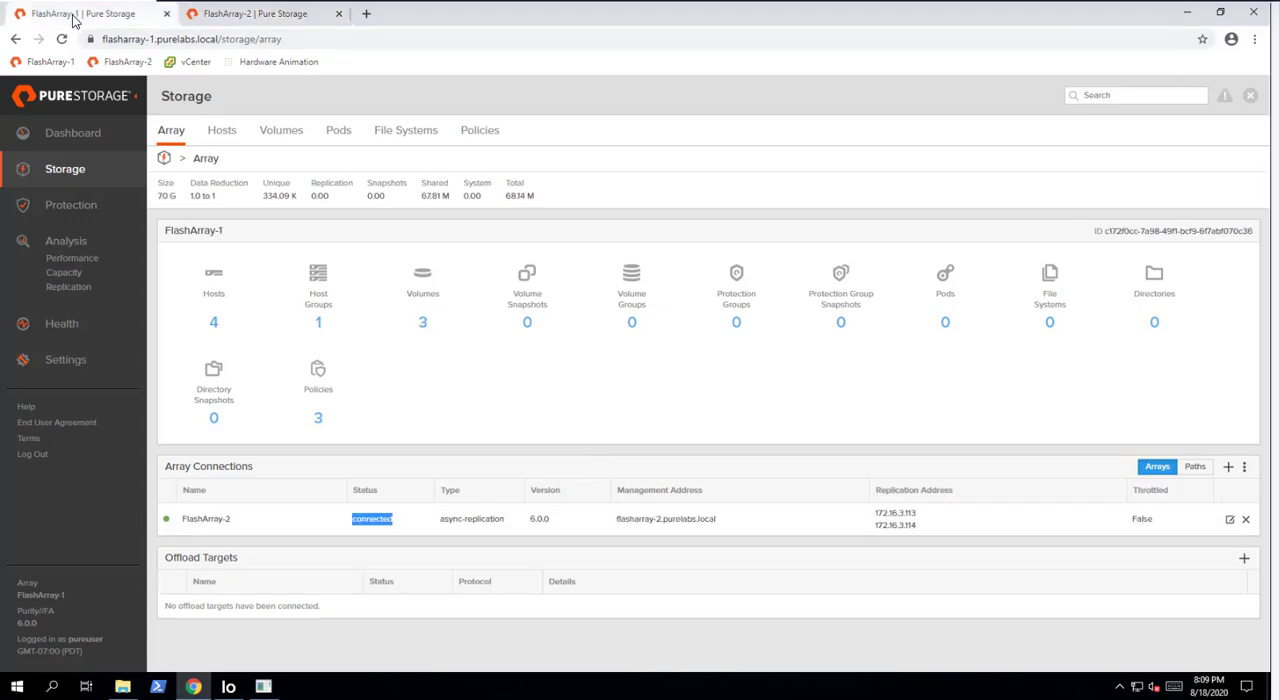
left_click(337, 134)
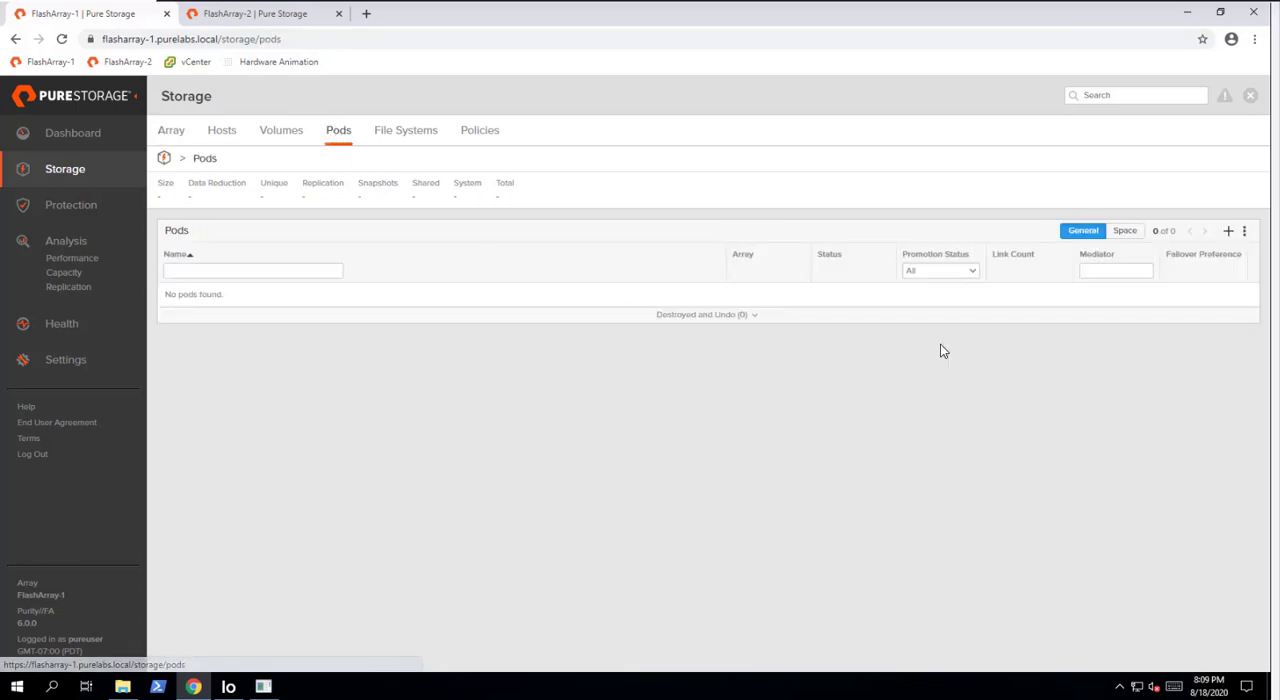
left_click(1244, 235)
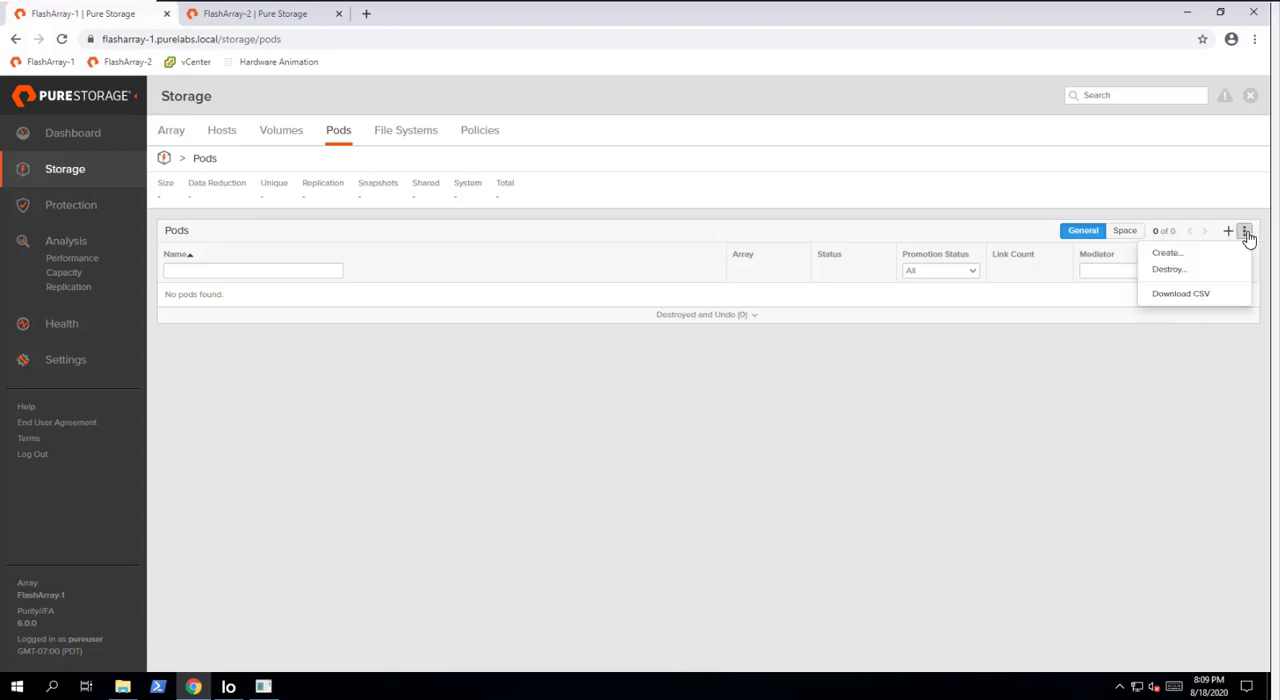
left_click(1168, 255)
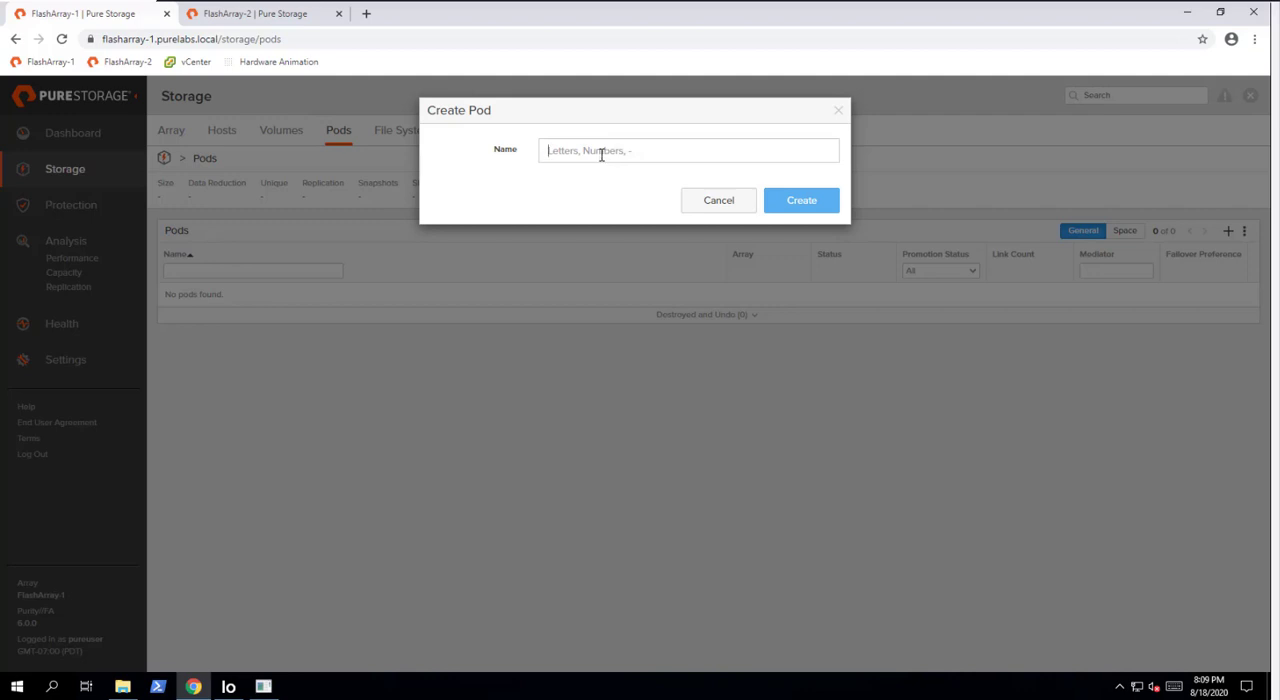
type("MyPod1")
left_click(797, 214)
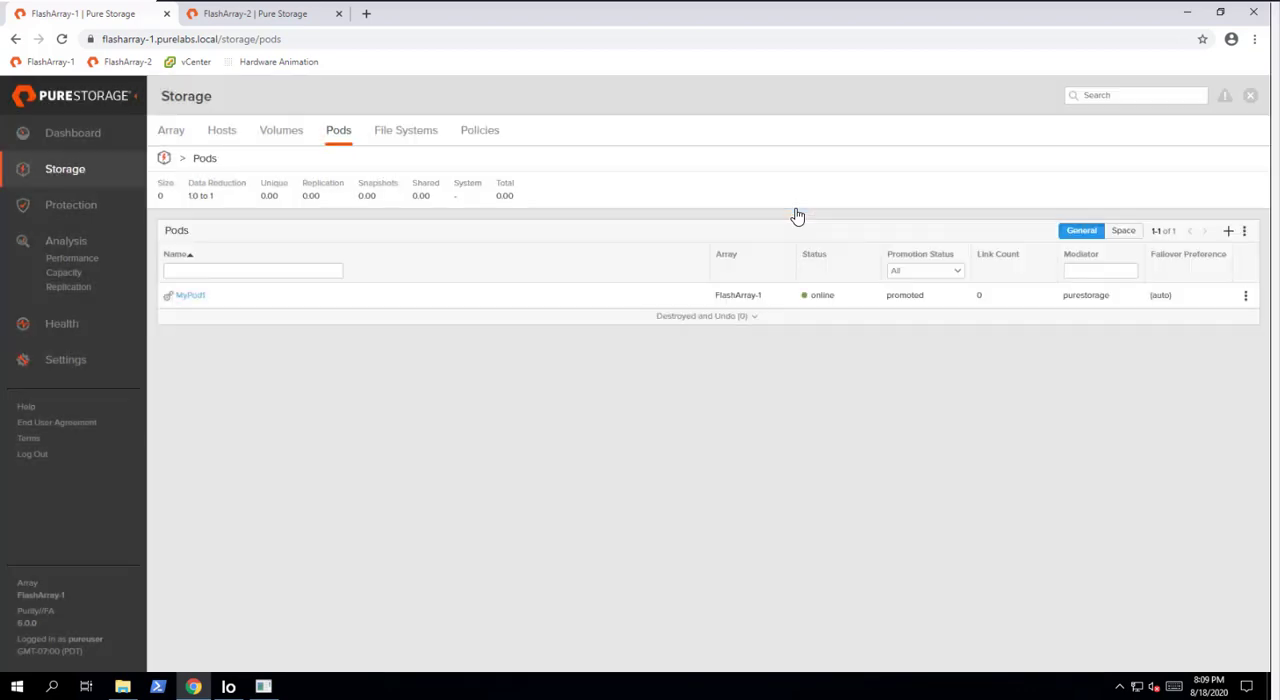
- Move the existing volume windows-lun-01 into the pod MyPod1
left_click(191, 299)
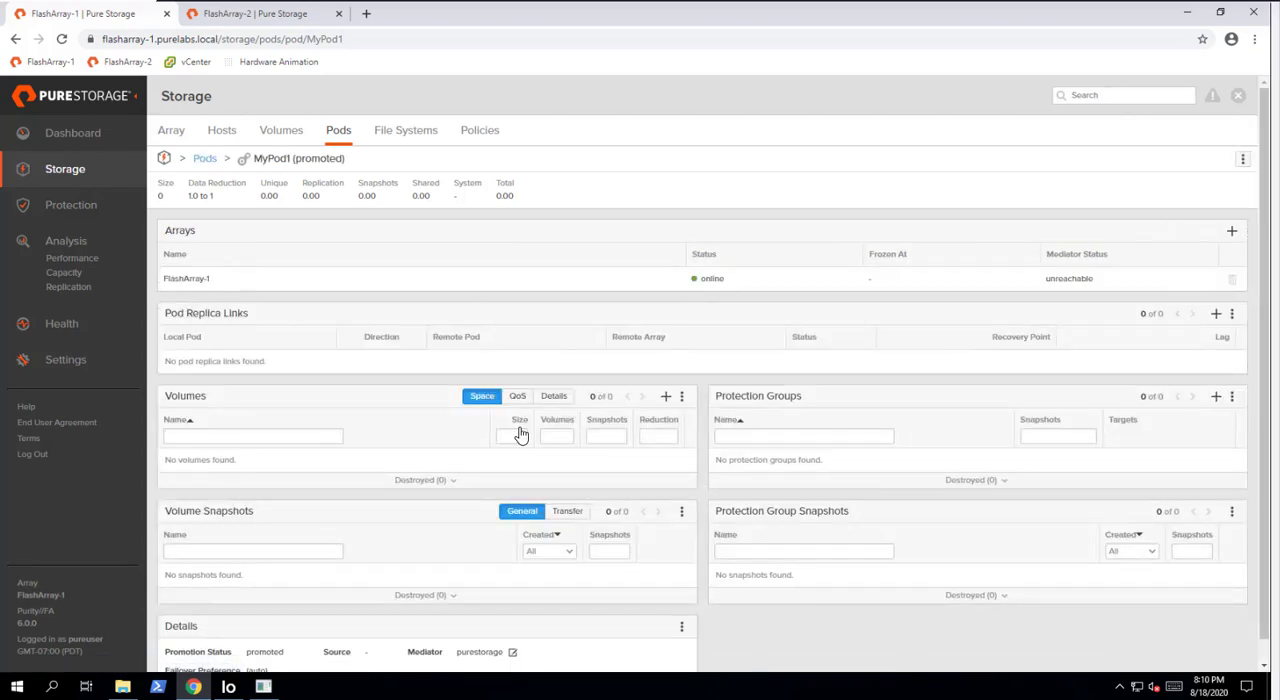
left_click(681, 397)
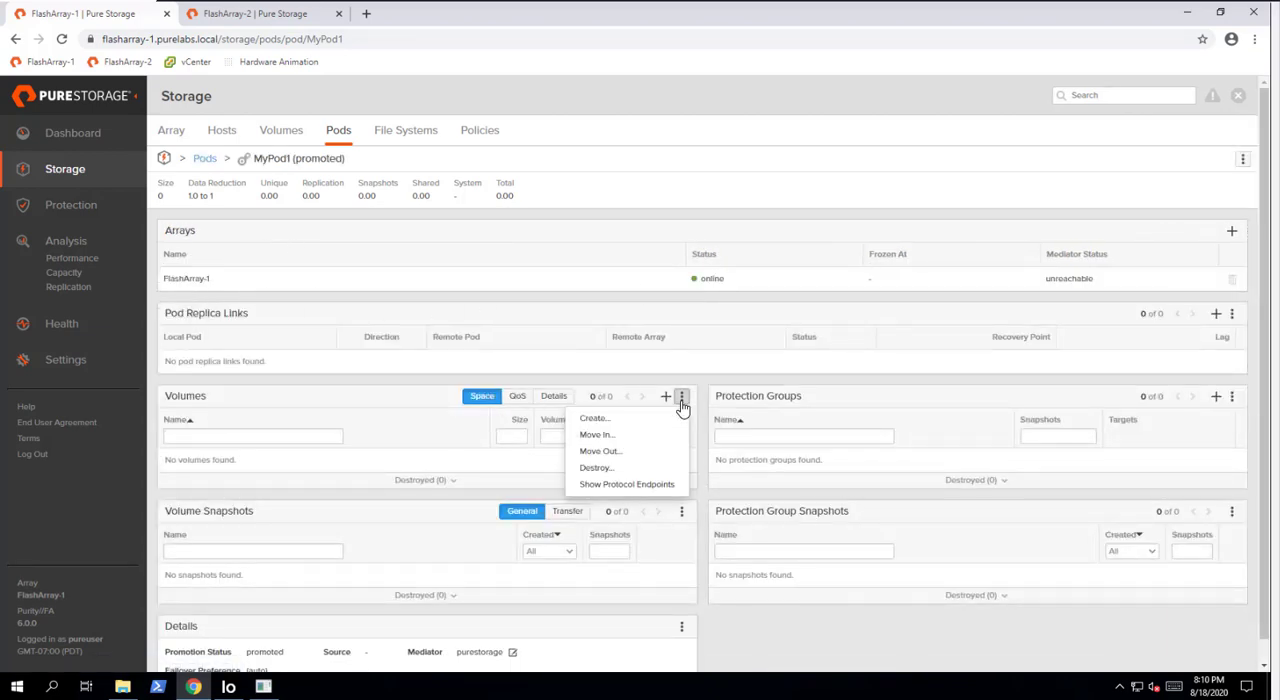
left_click(603, 436)
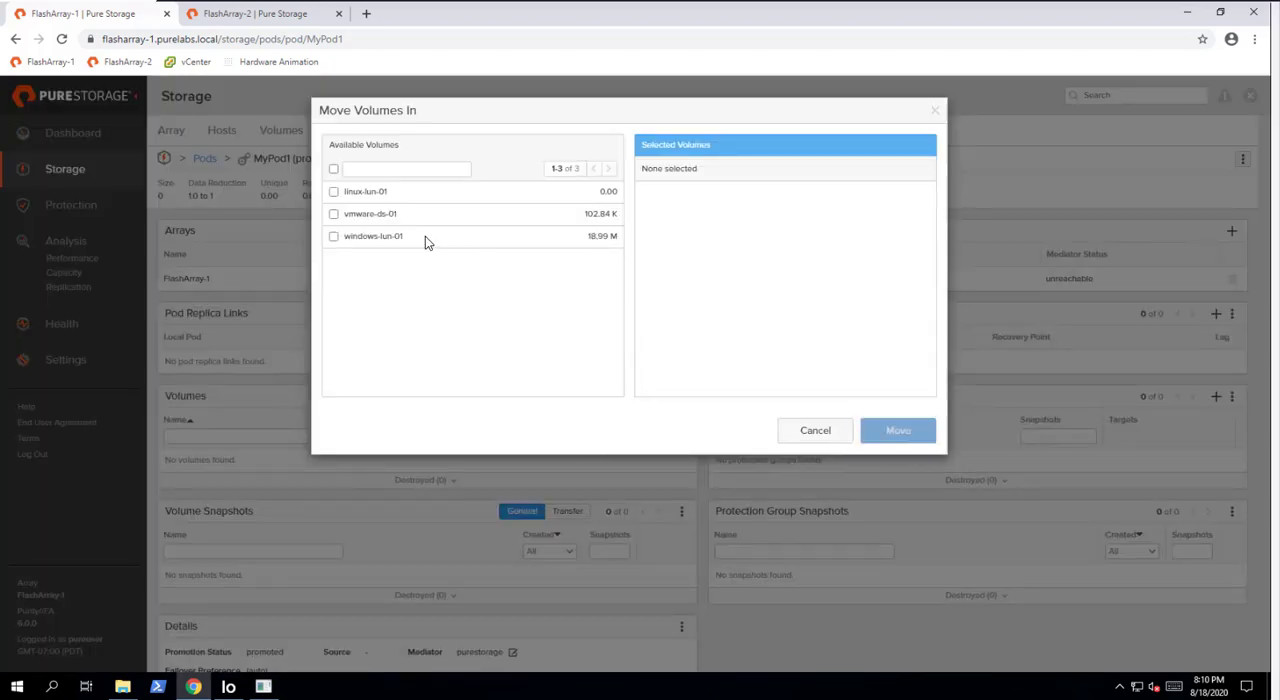
left_click(334, 236)
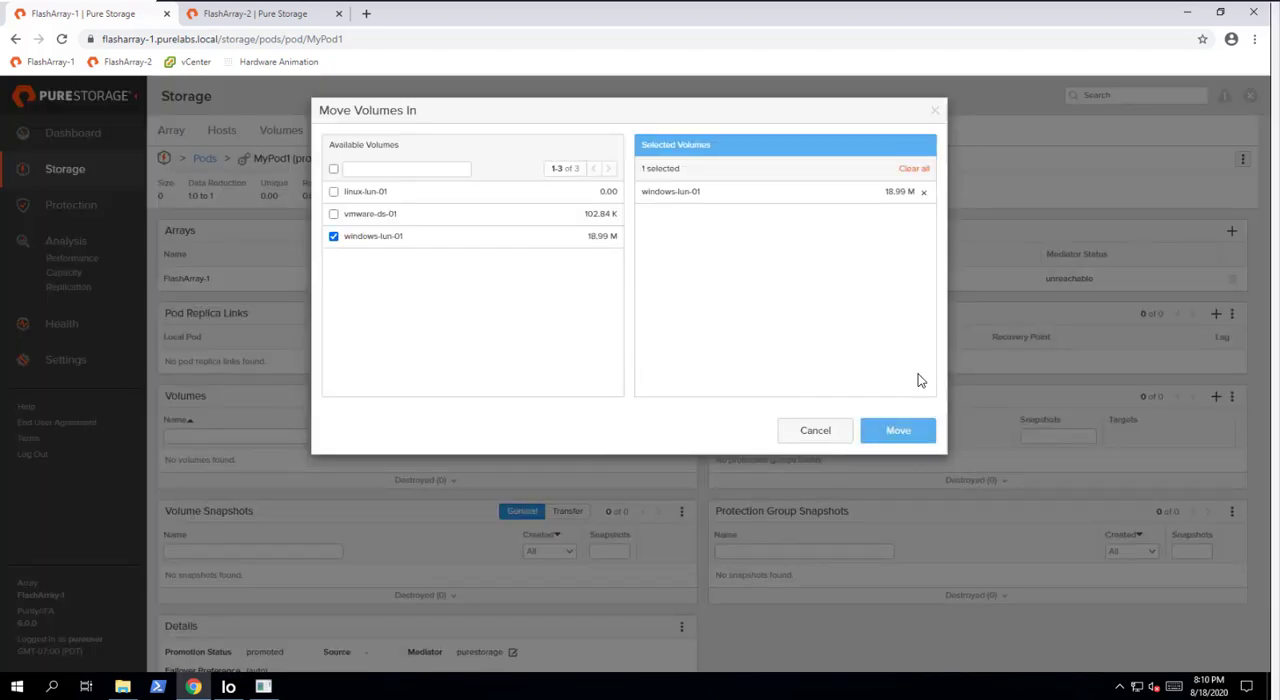
left_click(900, 432)
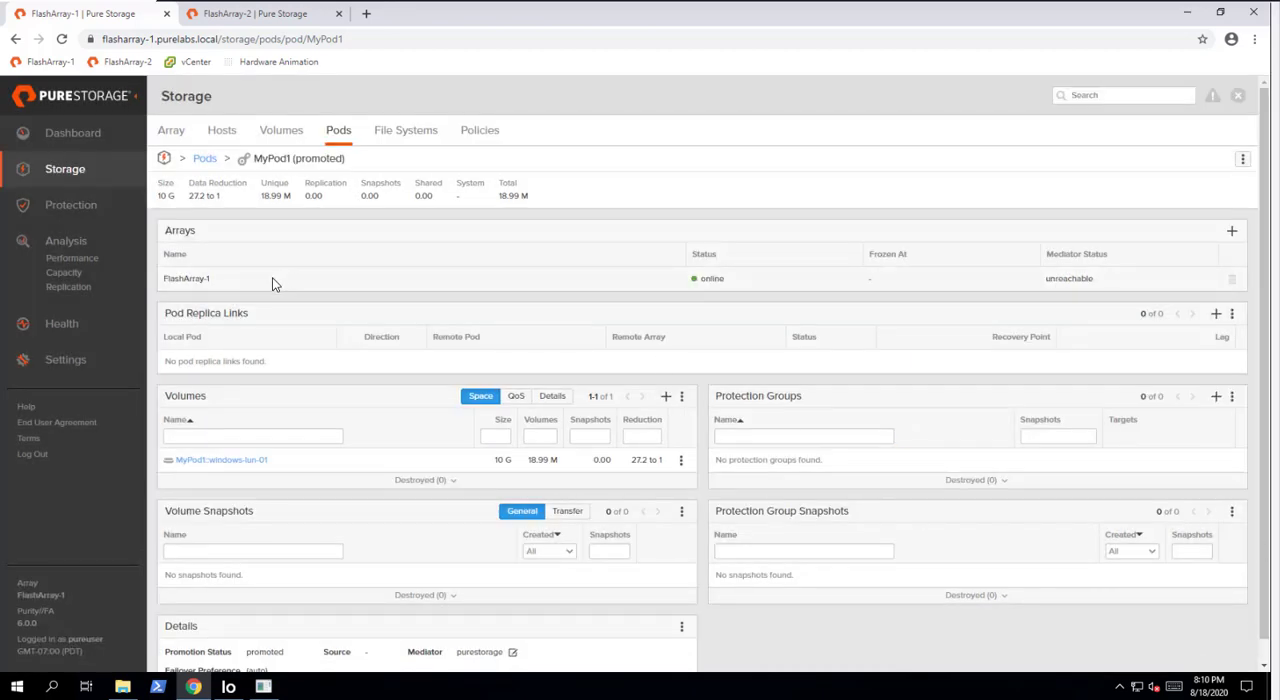
- Start a replica link for MyPod1 with FlashArray-2 as the remote array
left_click_drag(168, 314, 254, 316)
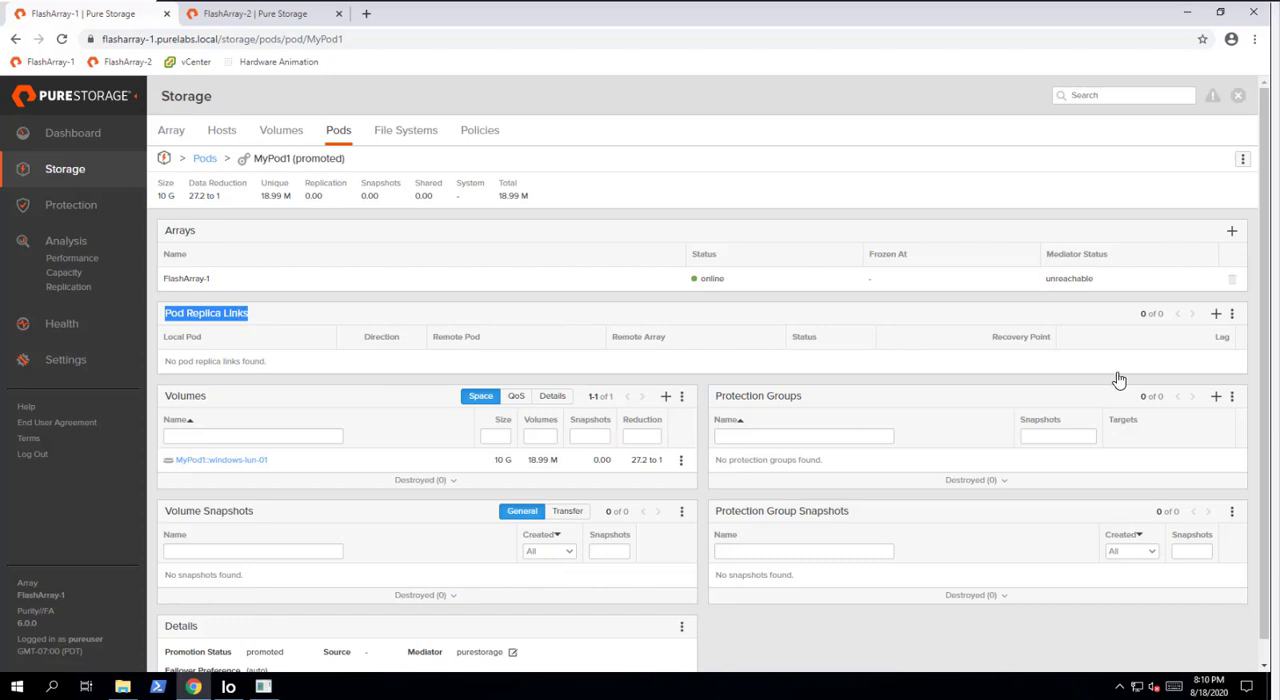
left_click(1233, 315)
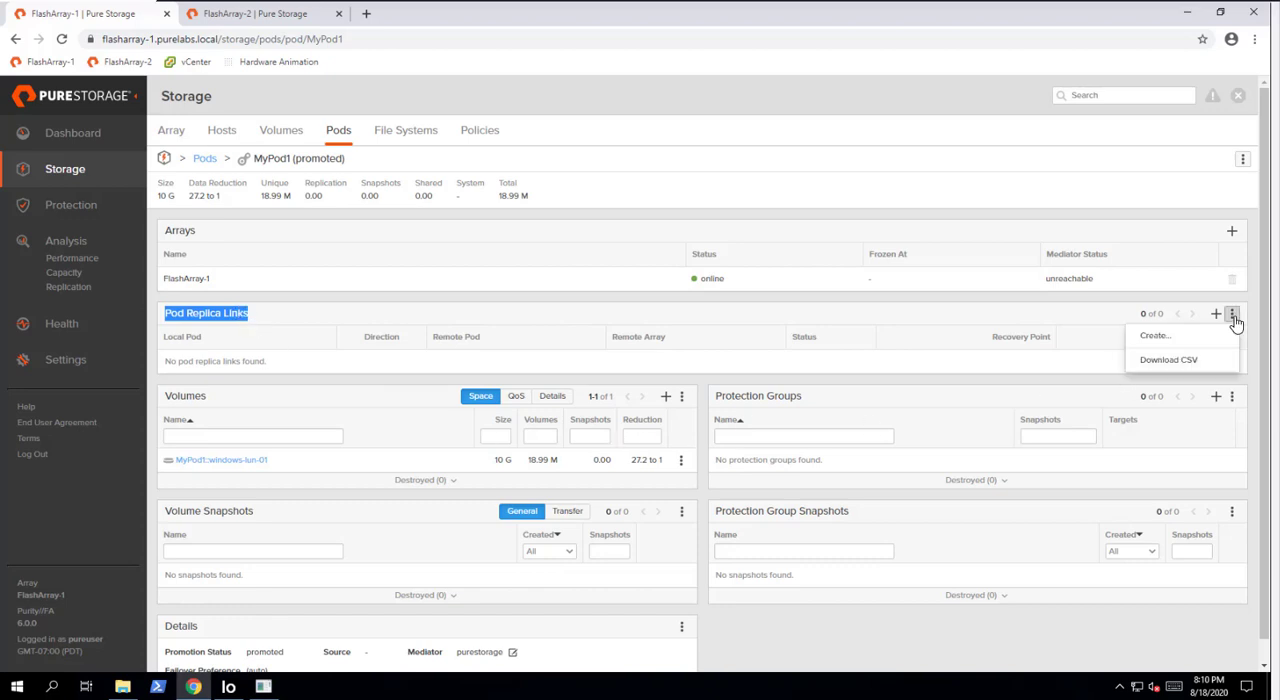
left_click(1168, 343)
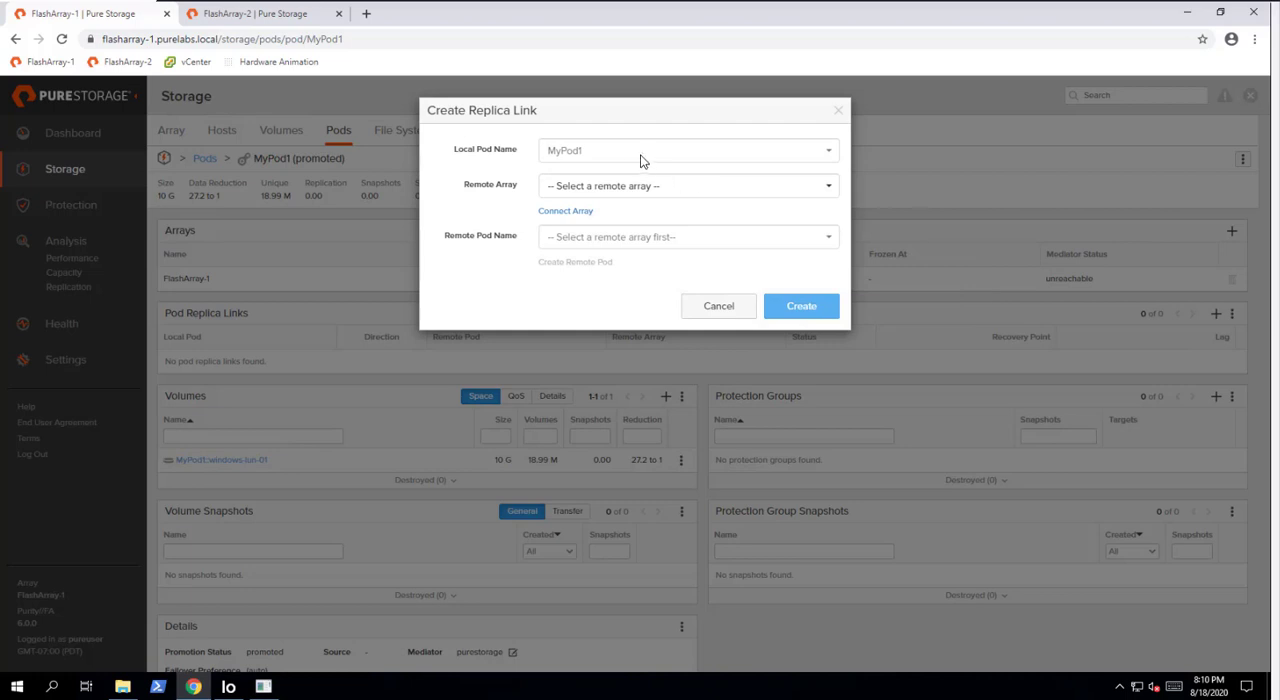
left_click(631, 192)
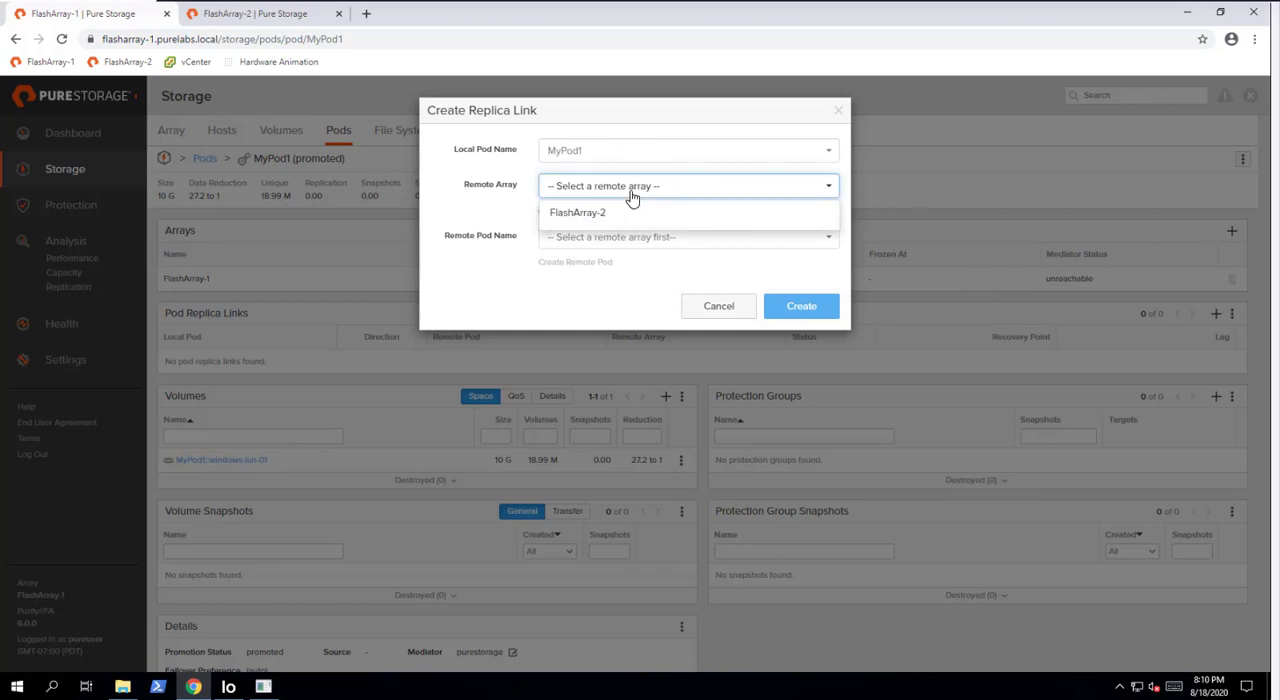
left_click(589, 215)
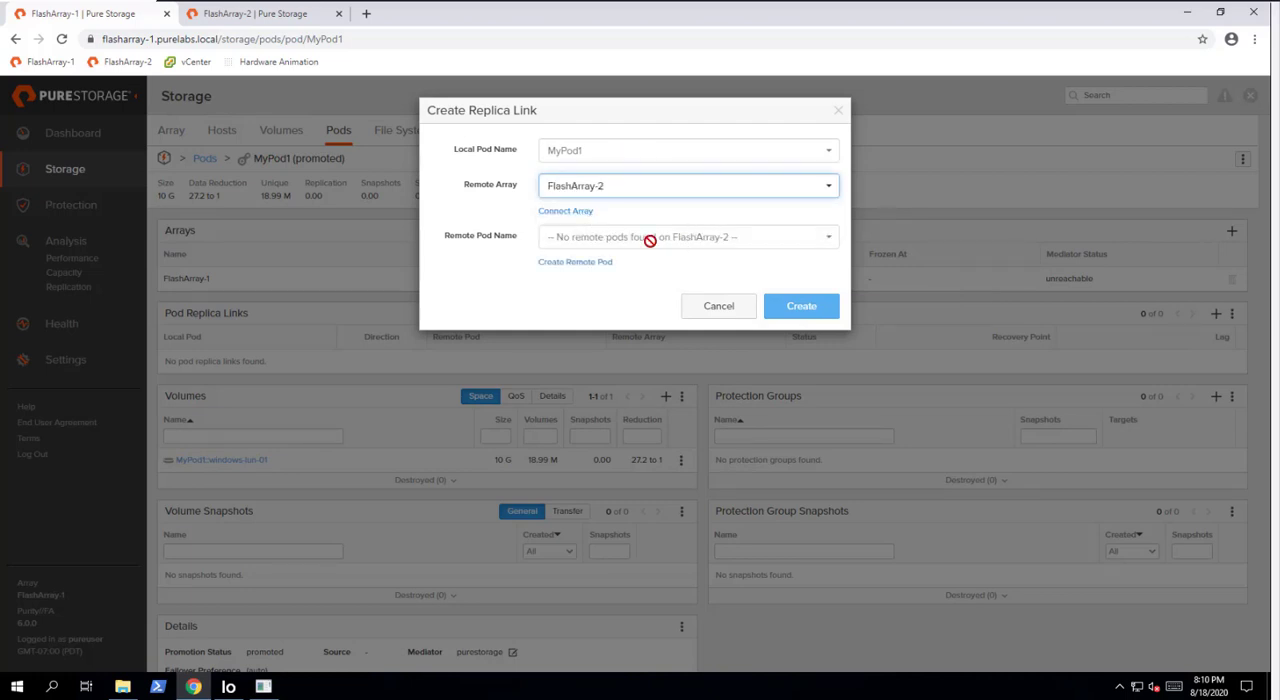
- Name the new remote pod MyPod1-DR and create the replica link from MyPod1 to it
left_click(594, 263)
left_click(569, 170)
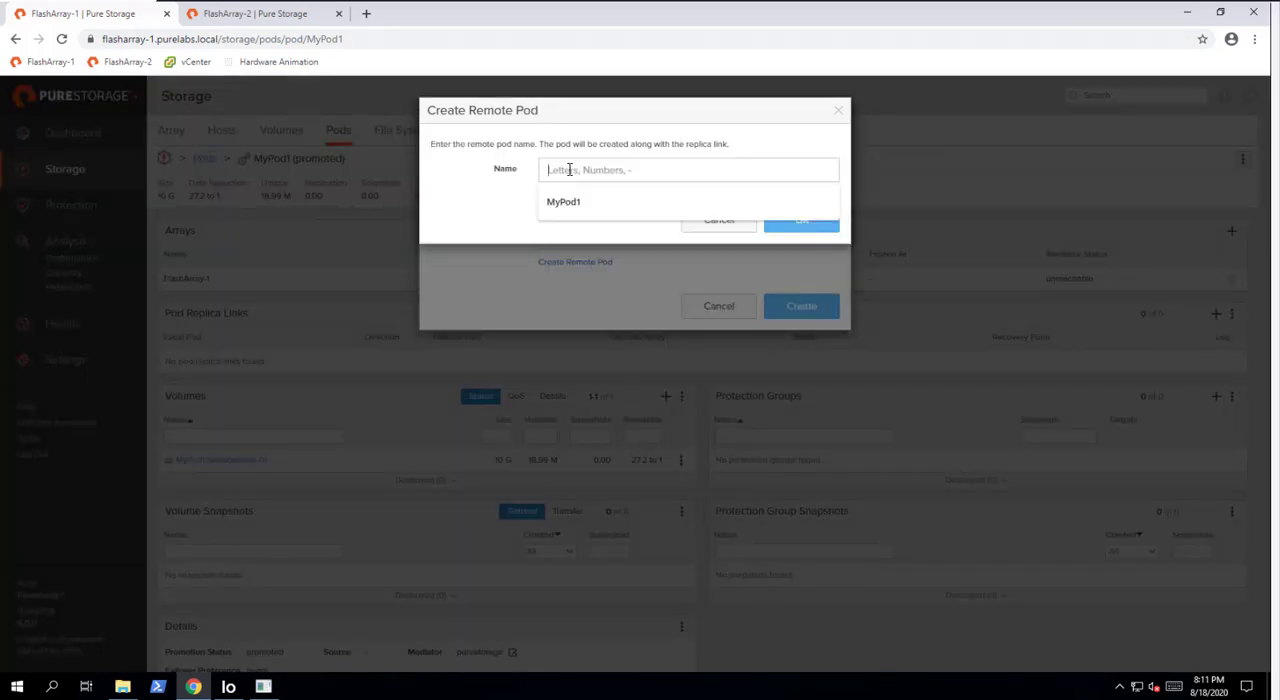
type("MyPod1-DR")
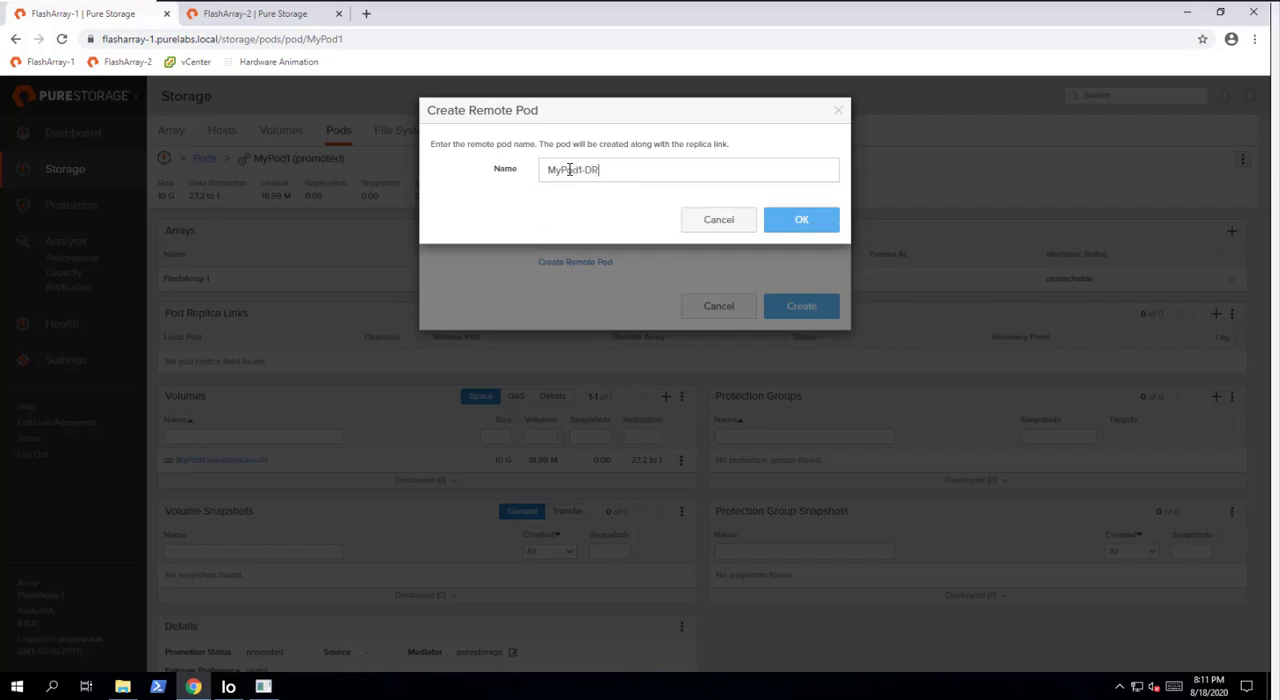
left_click(822, 221)
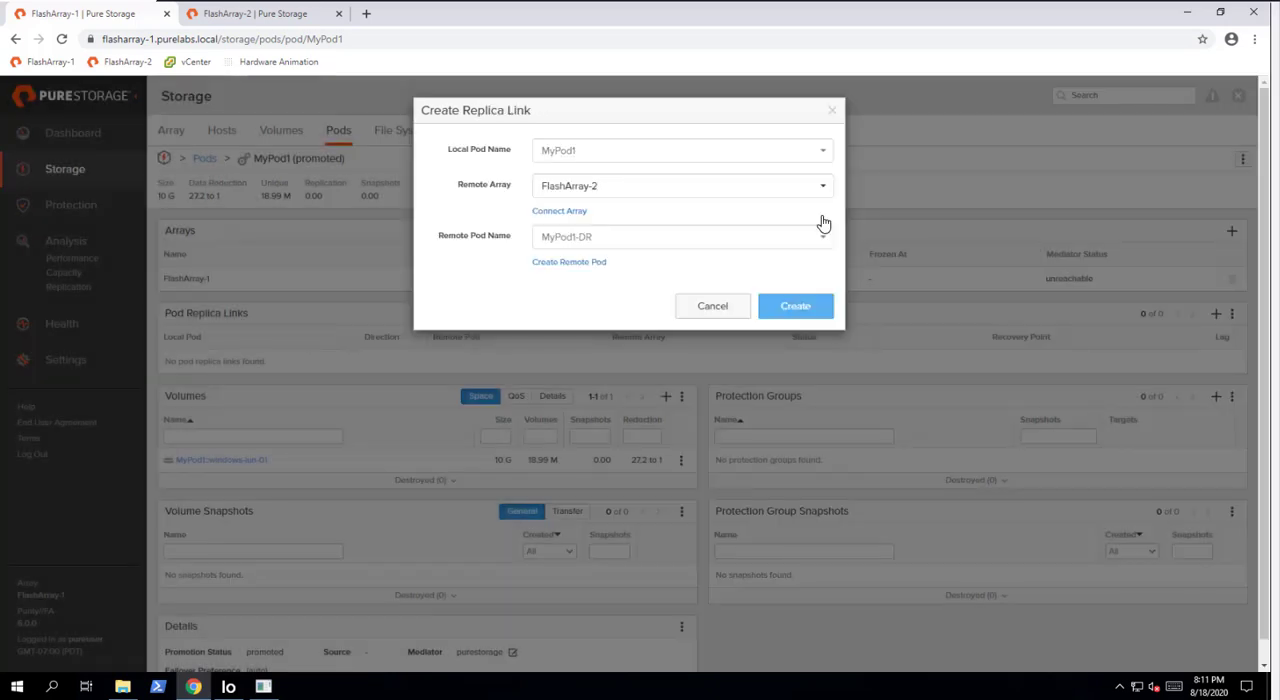
left_click(796, 306)
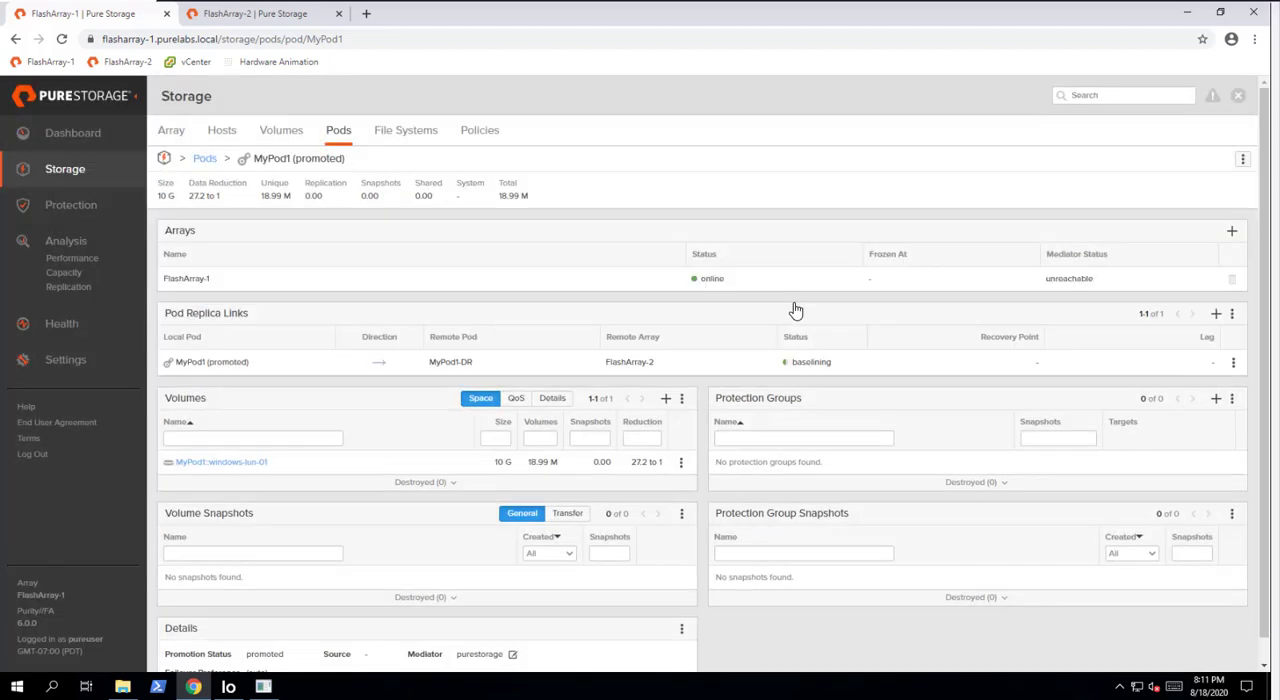
- Check the replication status of the link between MyPod1 and MyPod1-DR on FlashArray-1 and in FlashArray-2's ActiveDR view
left_click_drag(845, 363, 790, 362)
left_click(869, 362)
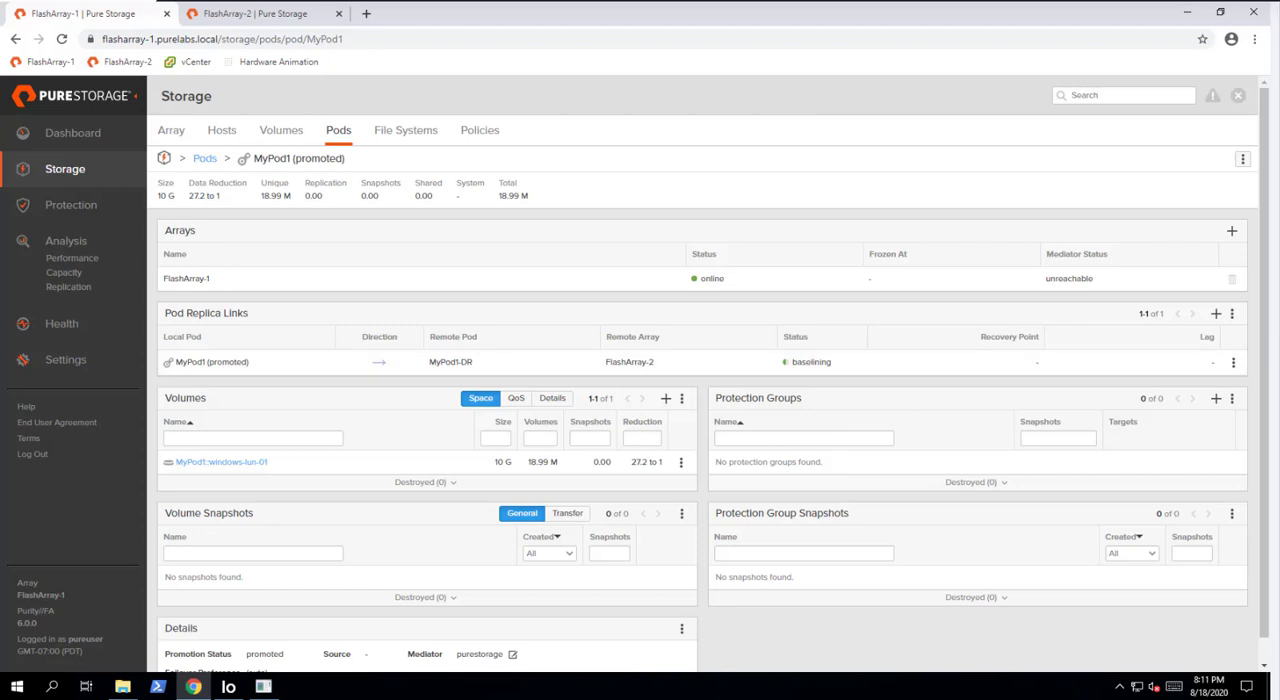
left_click(231, 14)
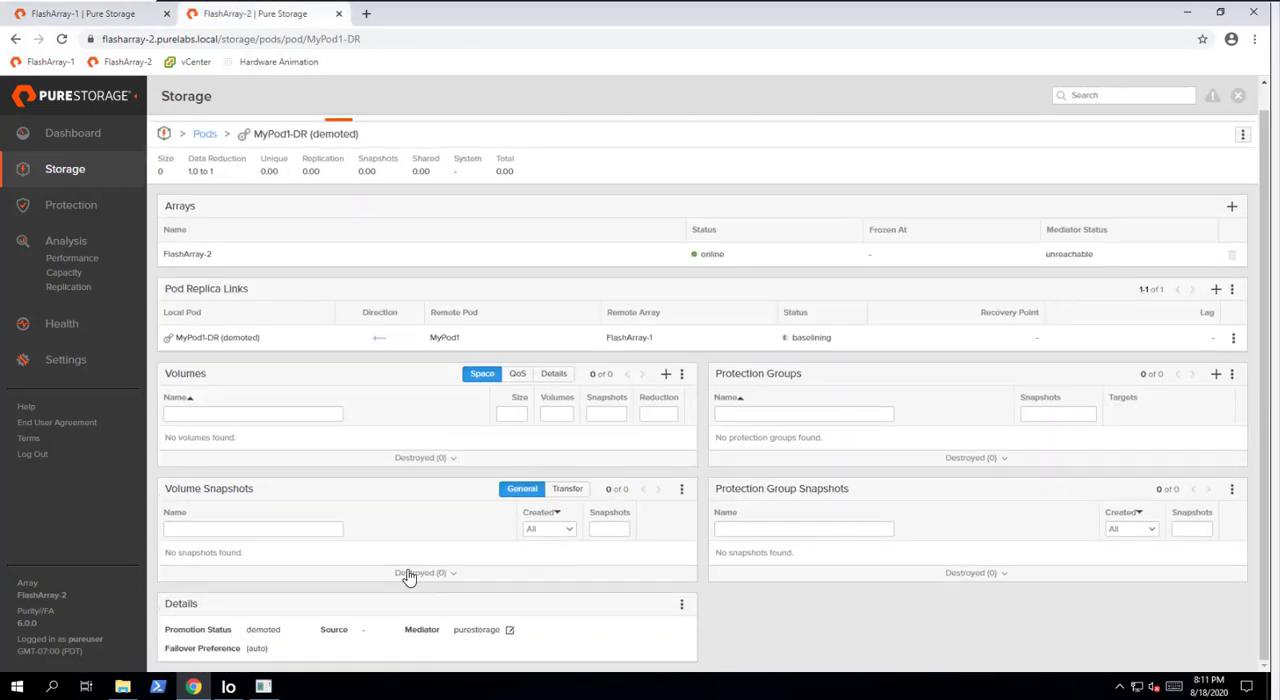
left_click(80, 217)
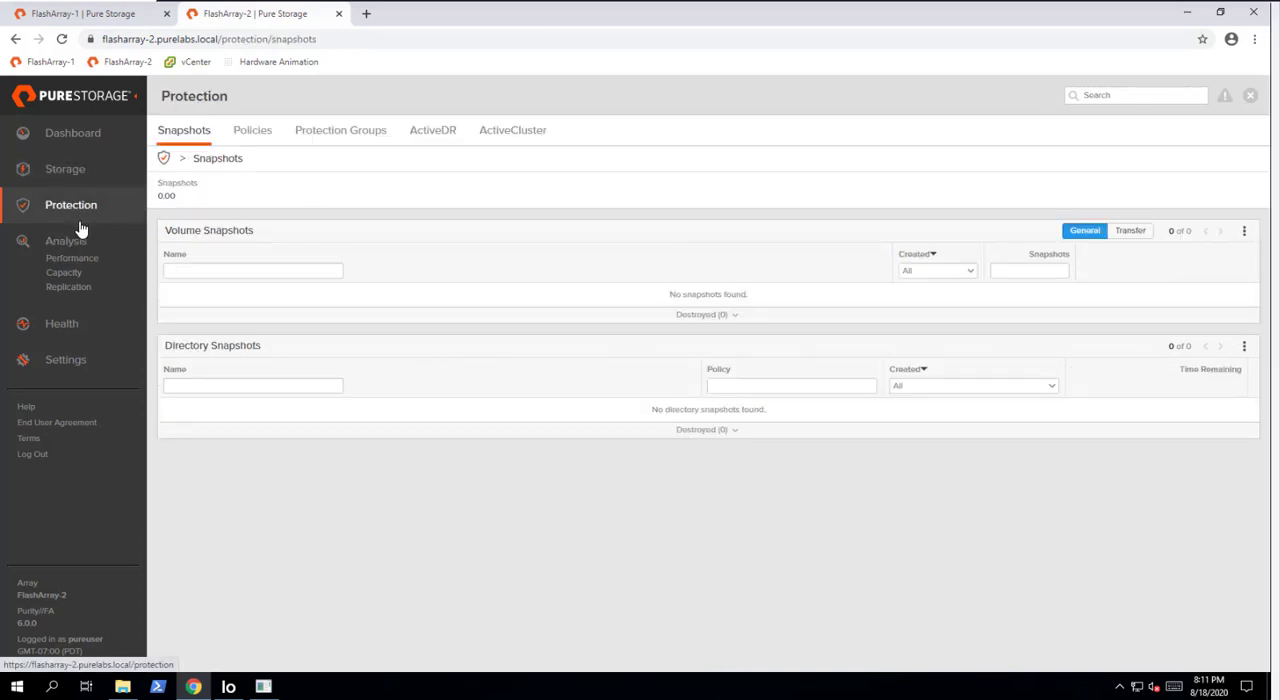
left_click(432, 132)
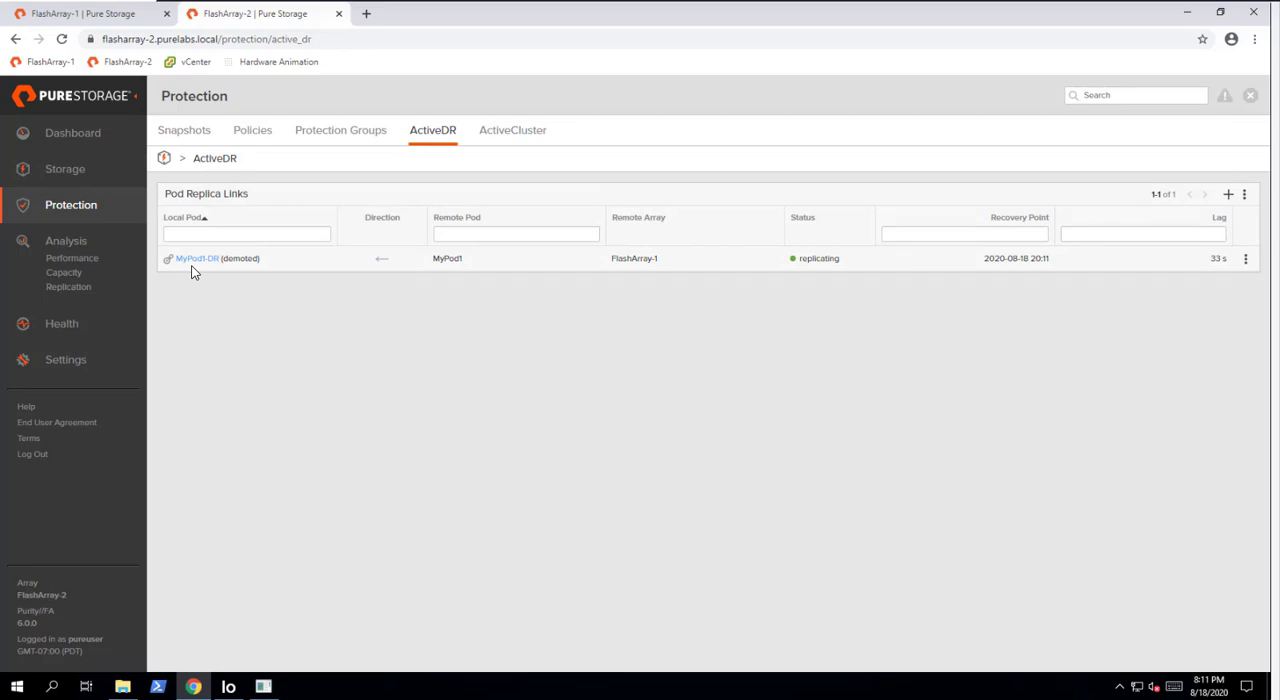
double_click(821, 258)
left_click(853, 357)
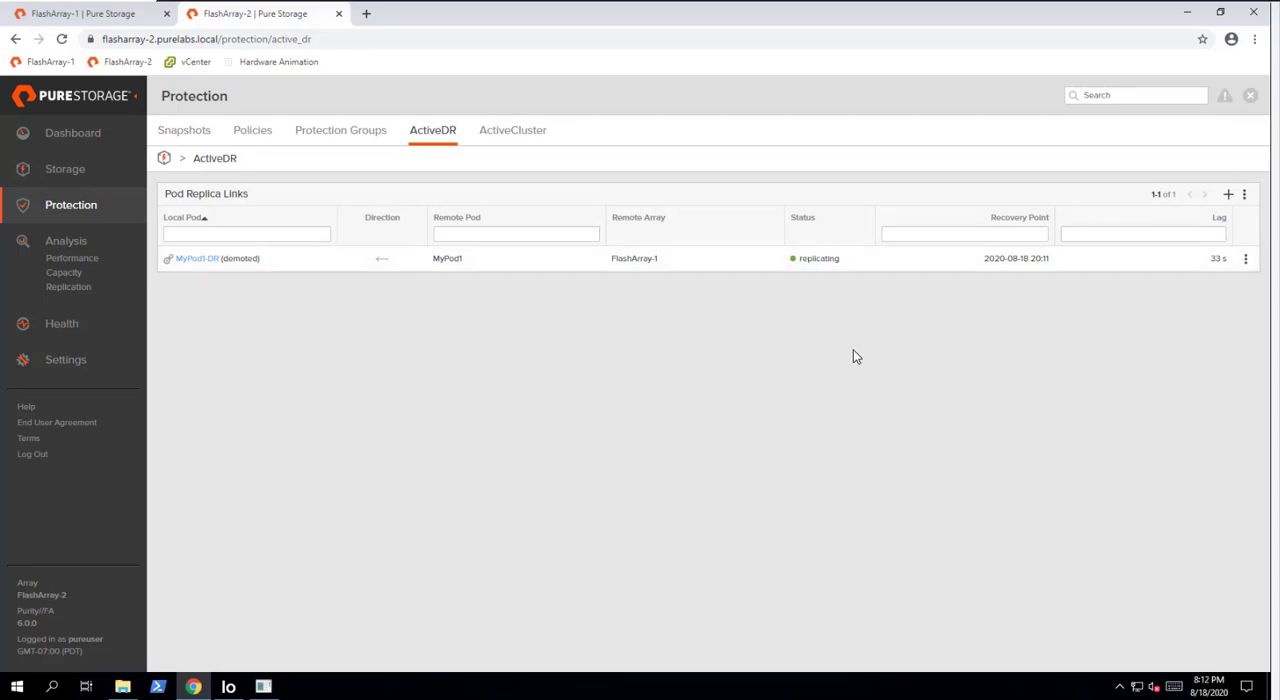
- Connect the windows host to the replicated volume windows-lun-01 in MyPod1-DR on FlashArray-2, leaving the LUN automatic
left_click(78, 170)
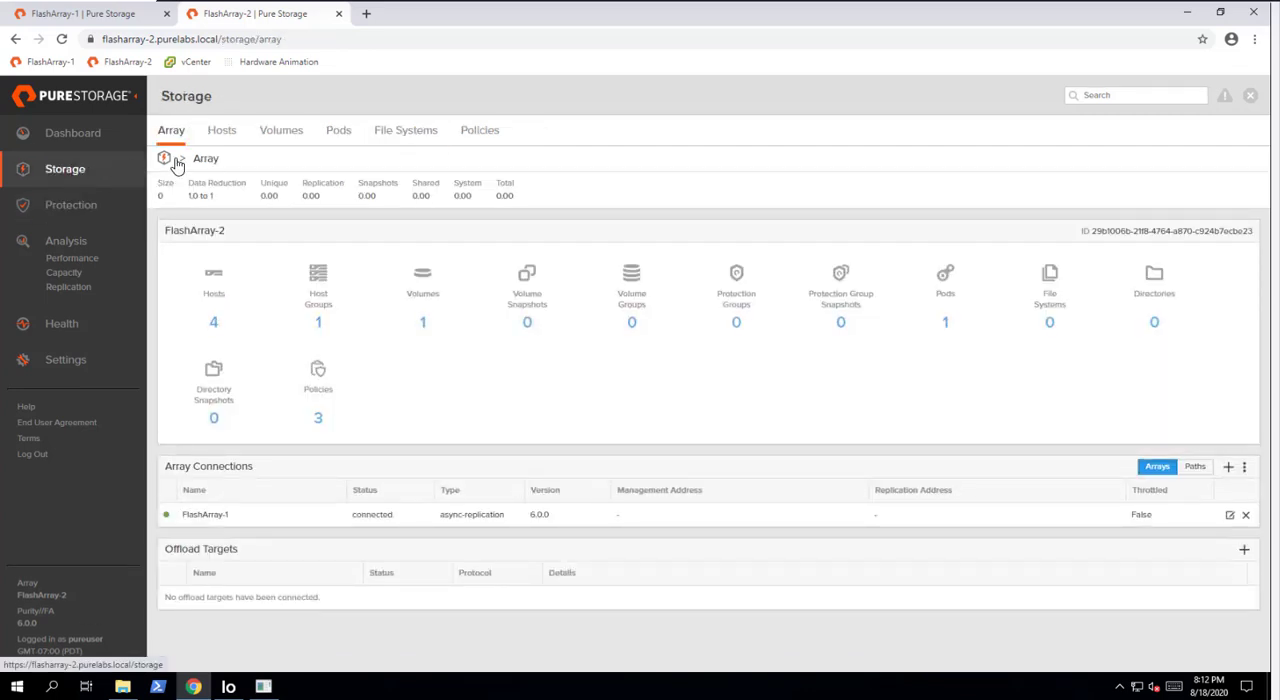
left_click(279, 135)
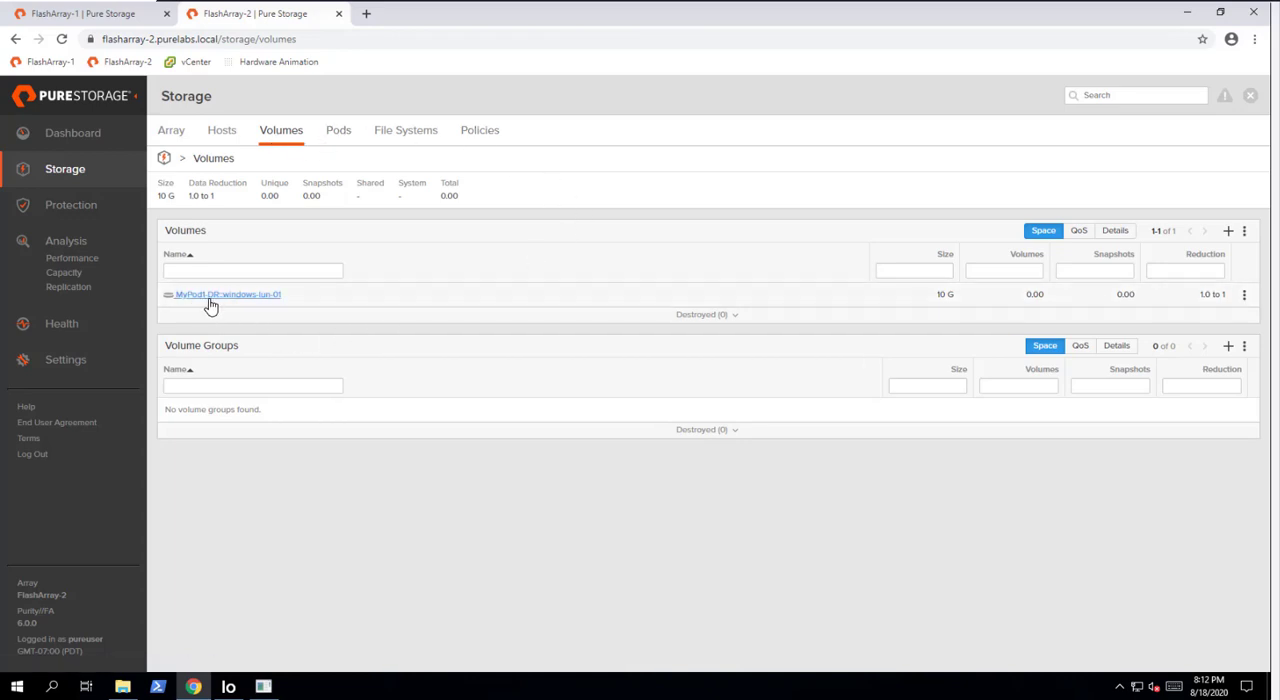
left_click(265, 296)
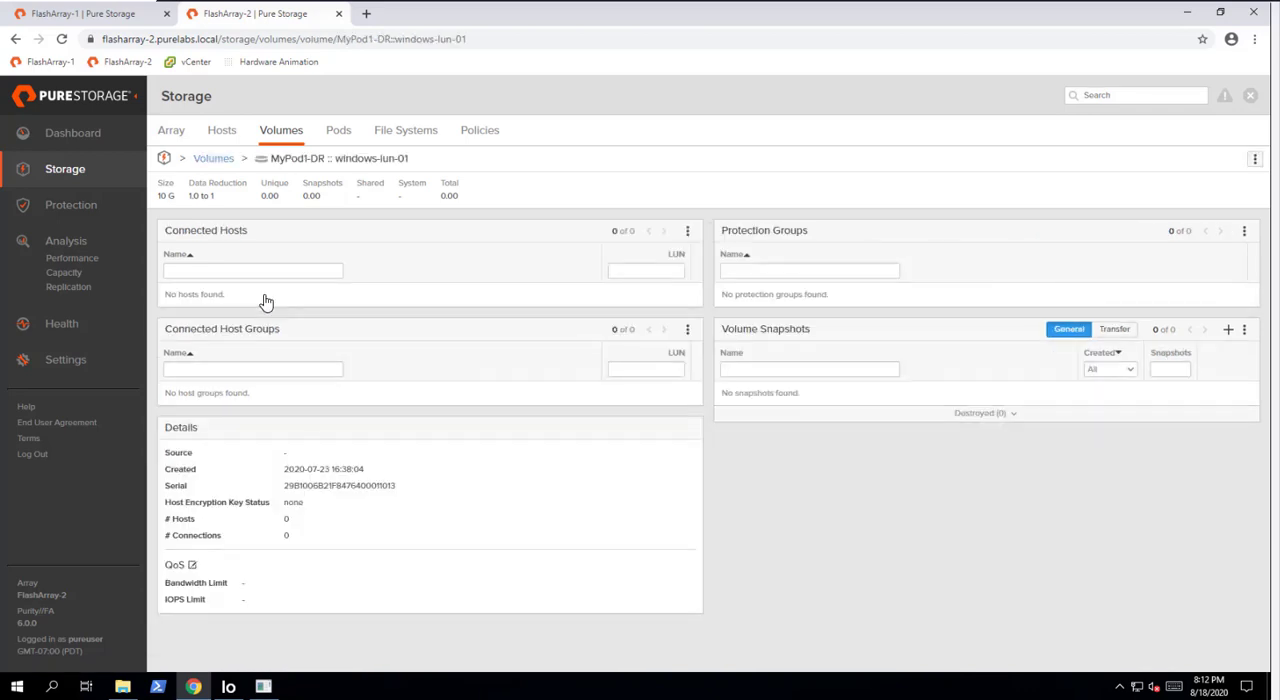
left_click(687, 234)
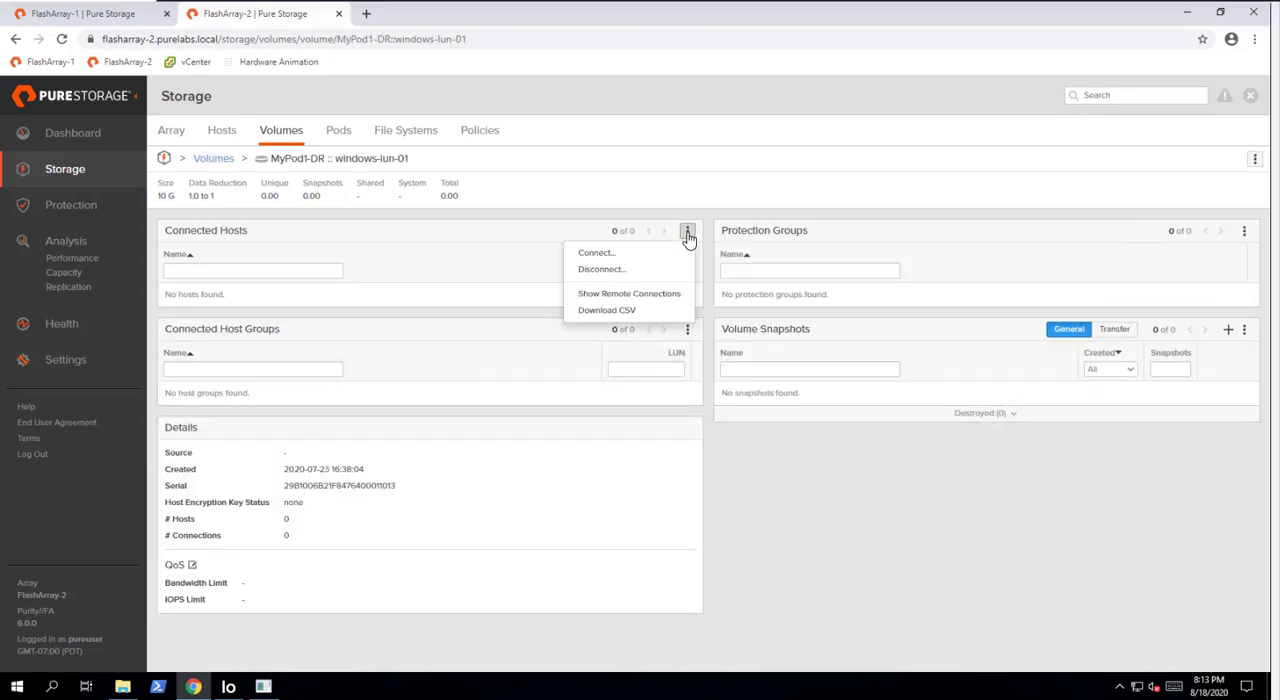
left_click(615, 256)
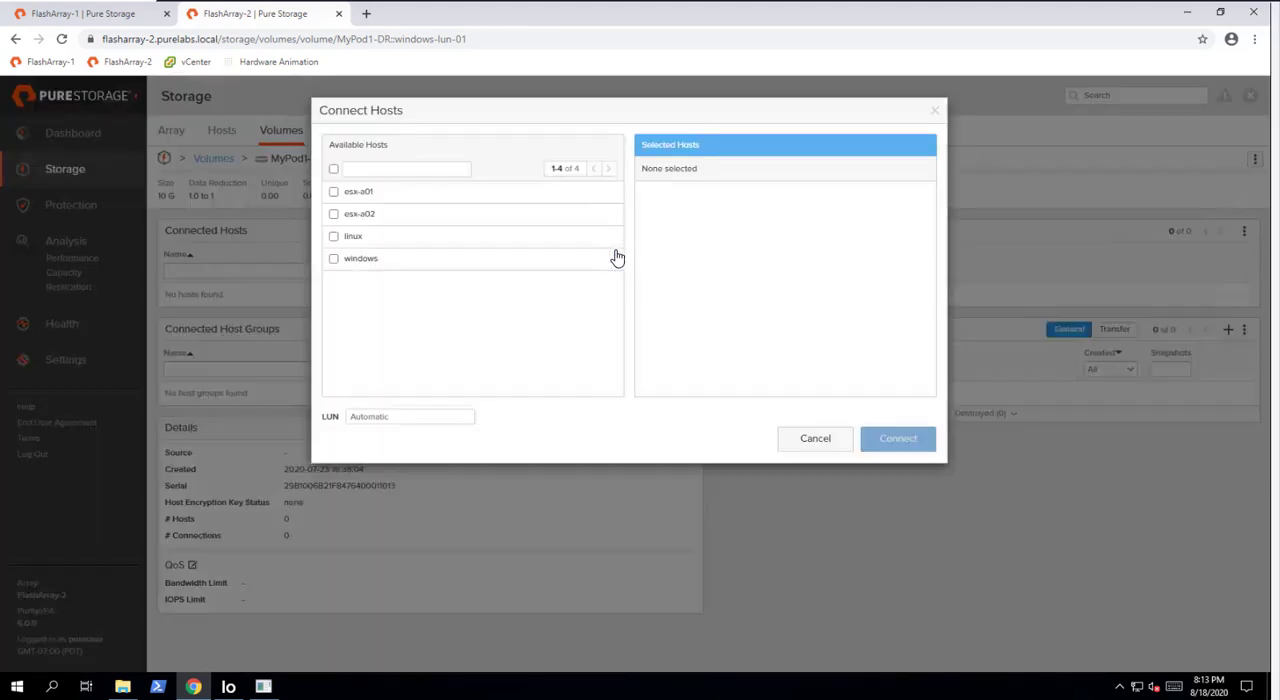
left_click(335, 260)
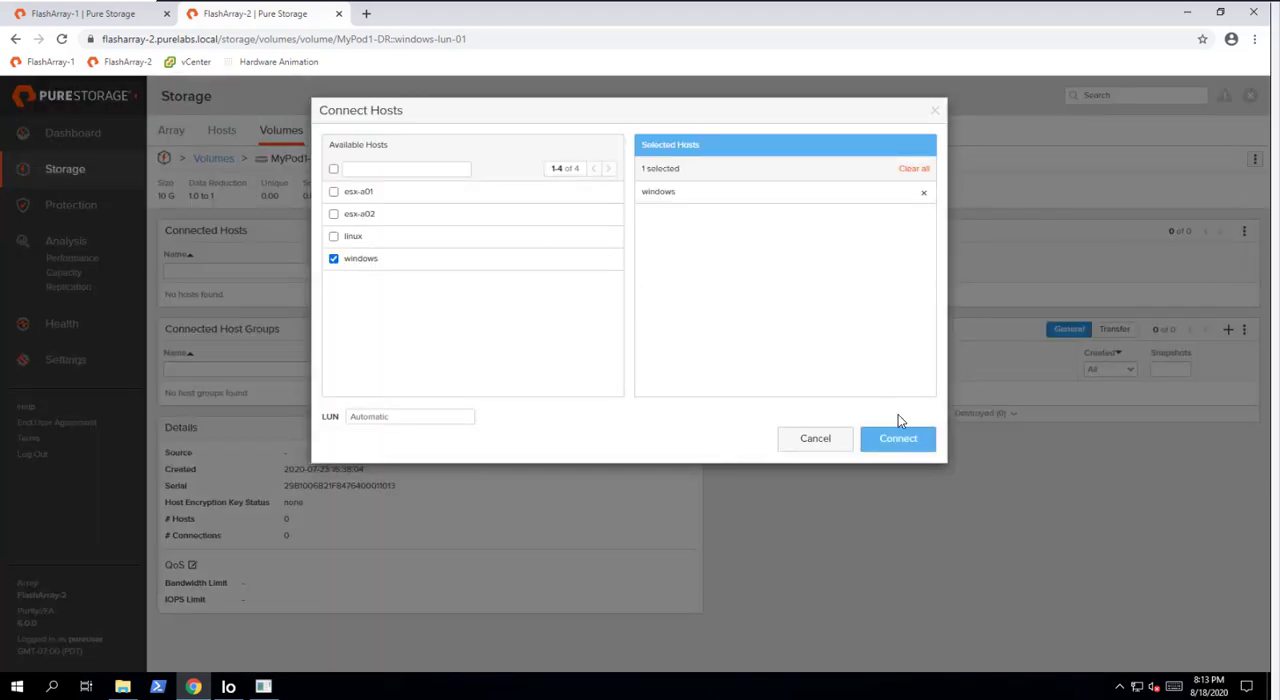
left_click(906, 444)
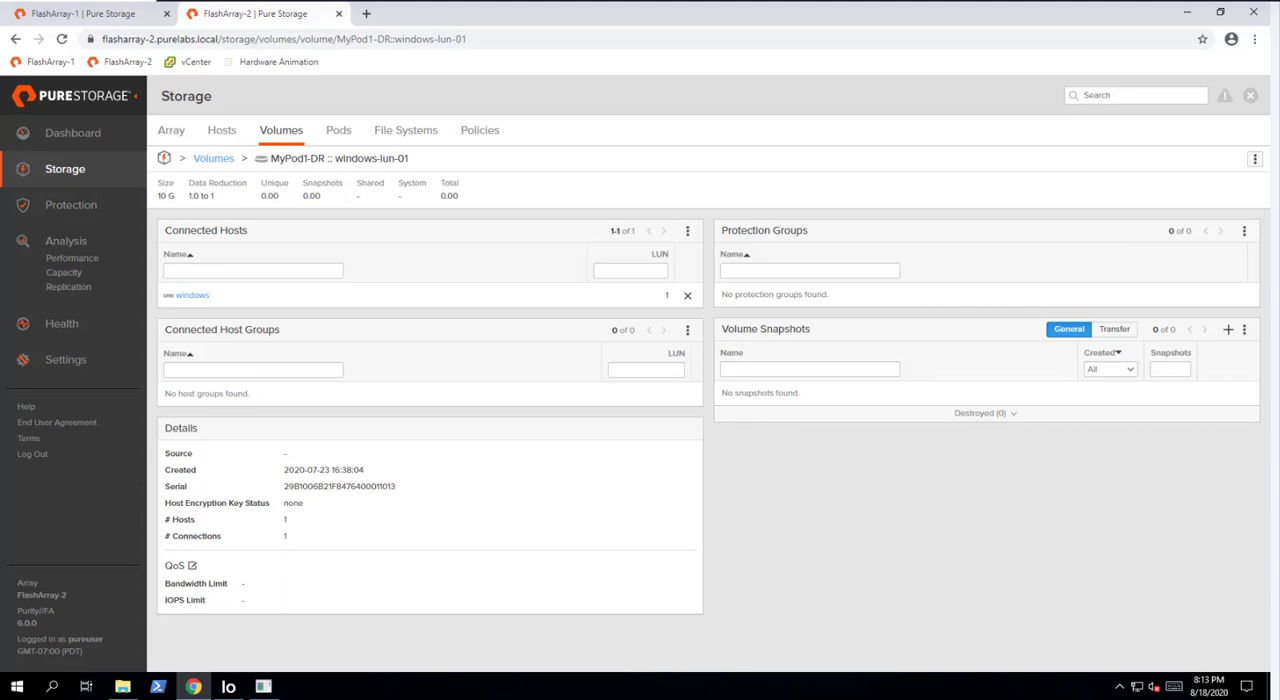
- Quick-connect the Windows iSCSI Initiator to the target flasharray-2.purelabs.local and close the initiator and the shortcuts folder
left_click(122, 686)
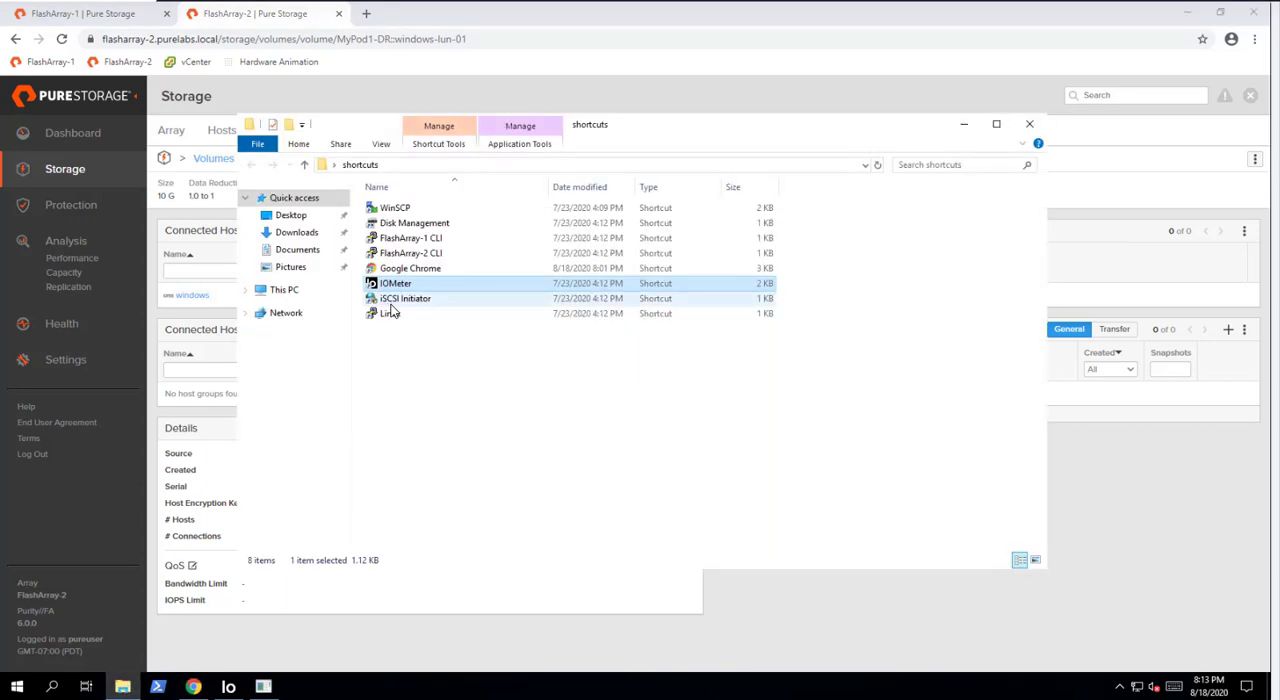
double_click(390, 307)
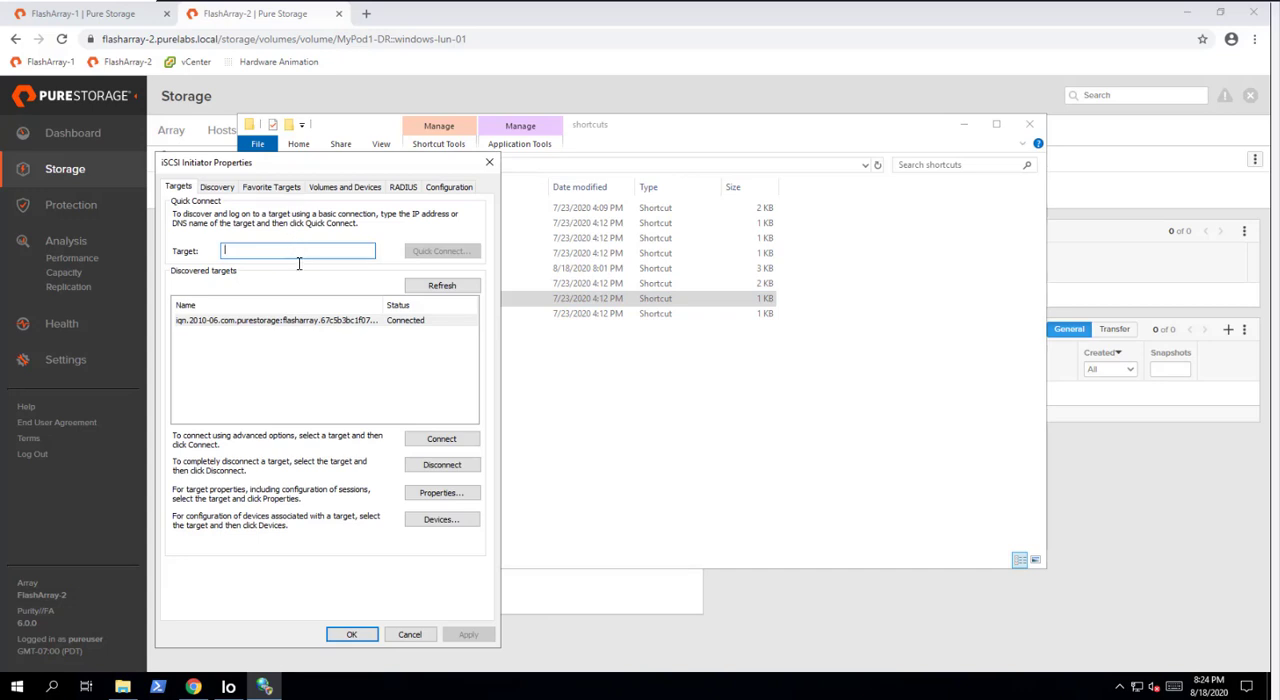
type("flash")
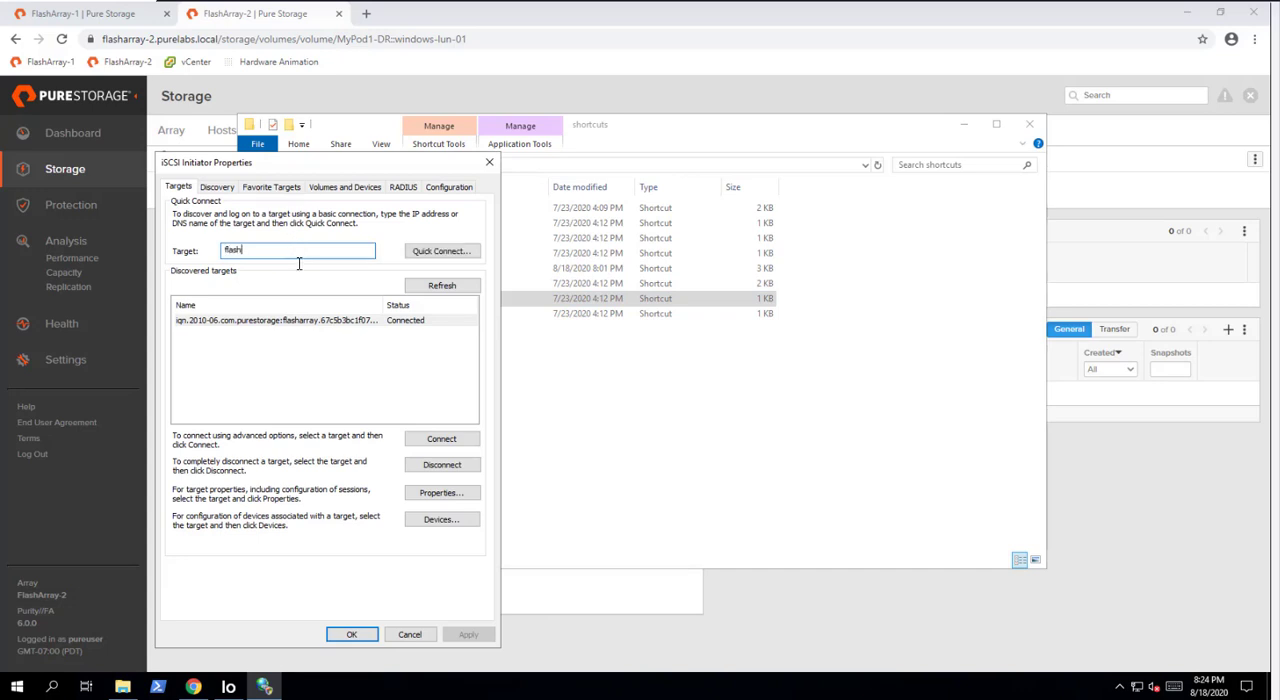
type("array-2.purelabs.local,")
left_click(437, 251)
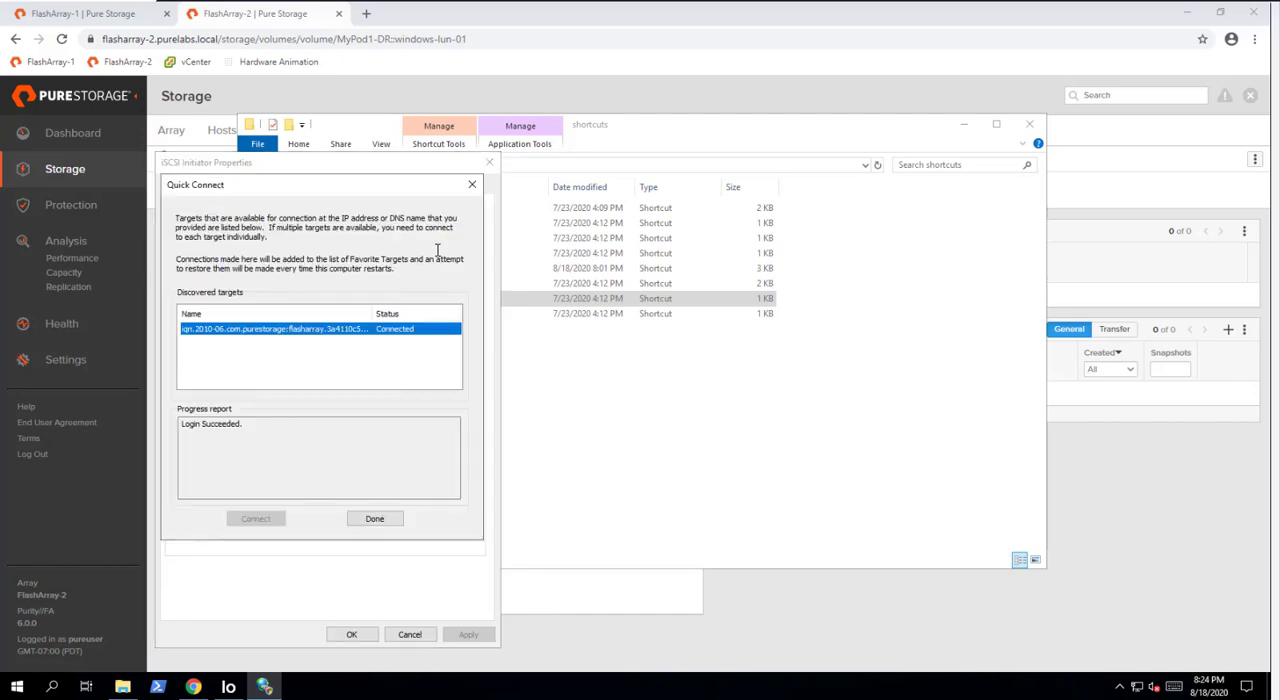
left_click(374, 517)
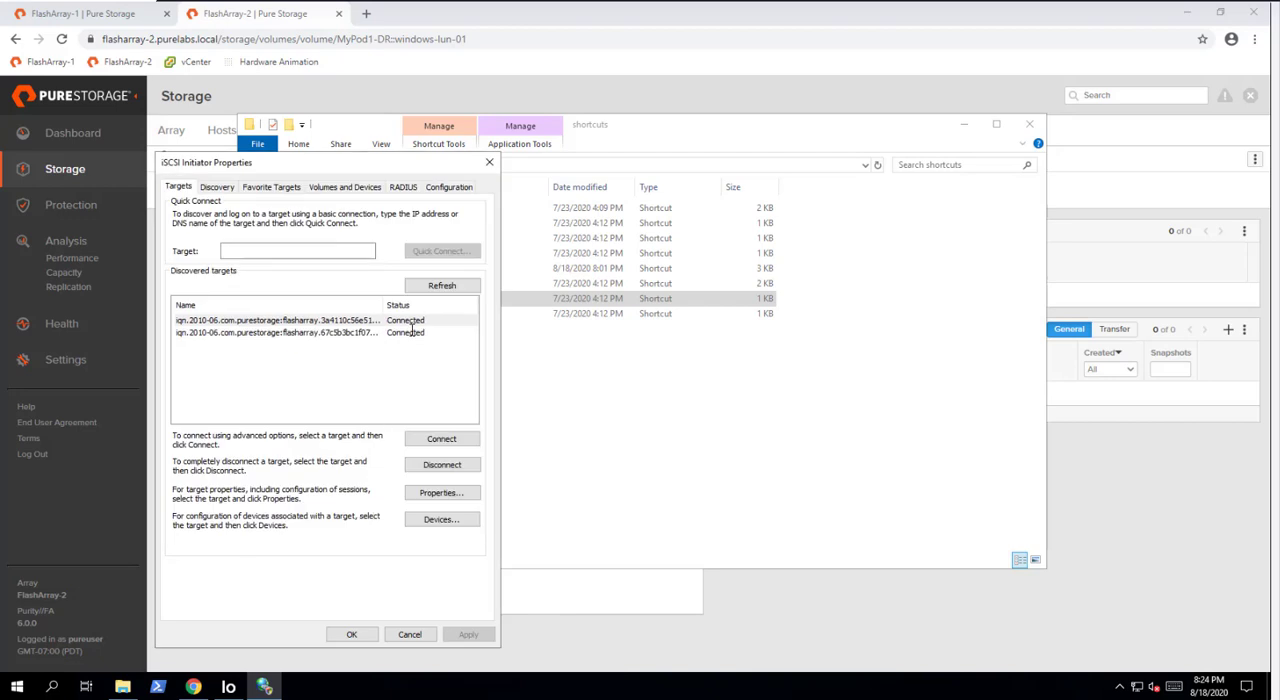
left_click(350, 634)
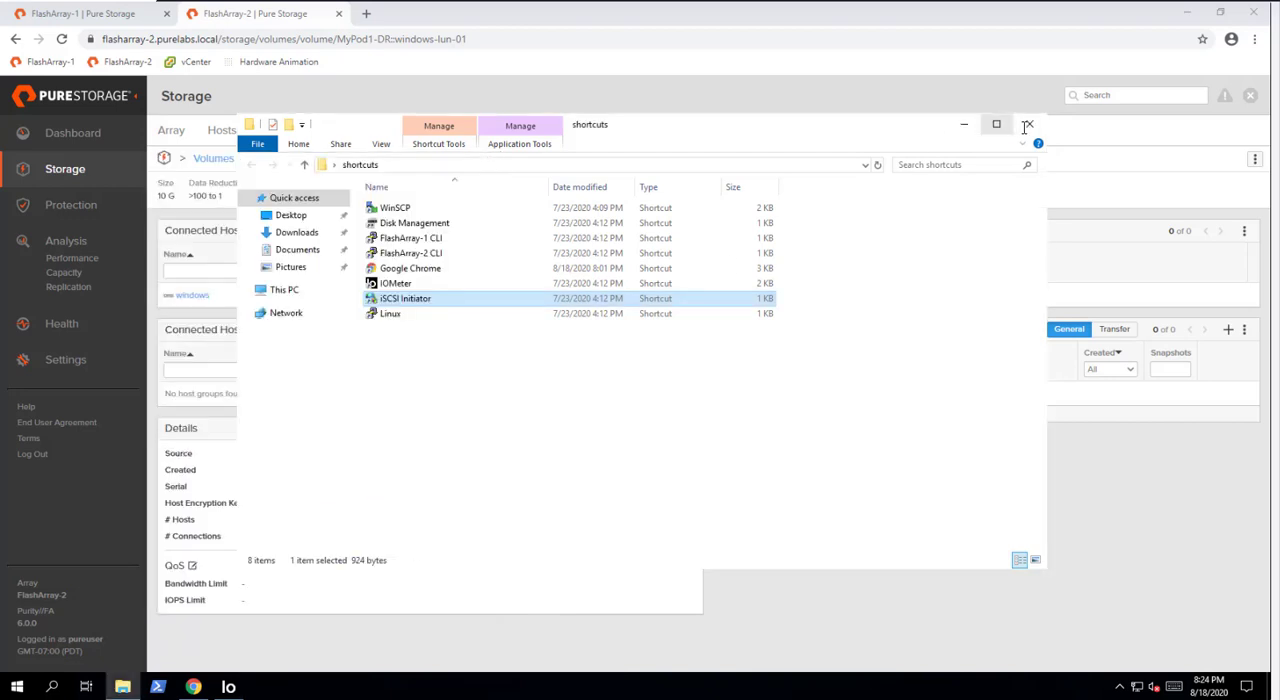
left_click(1027, 127)
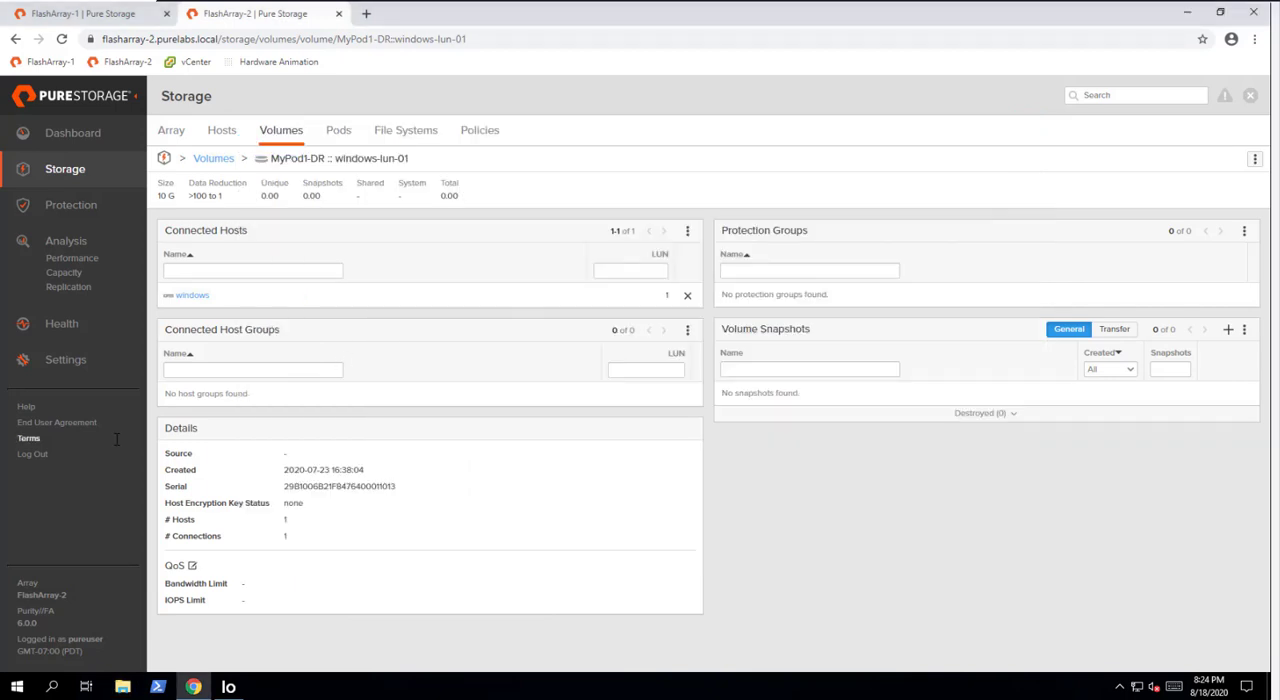
- Check the health of FlashArray-2's host connections, then return to its storage overview
left_click(61, 323)
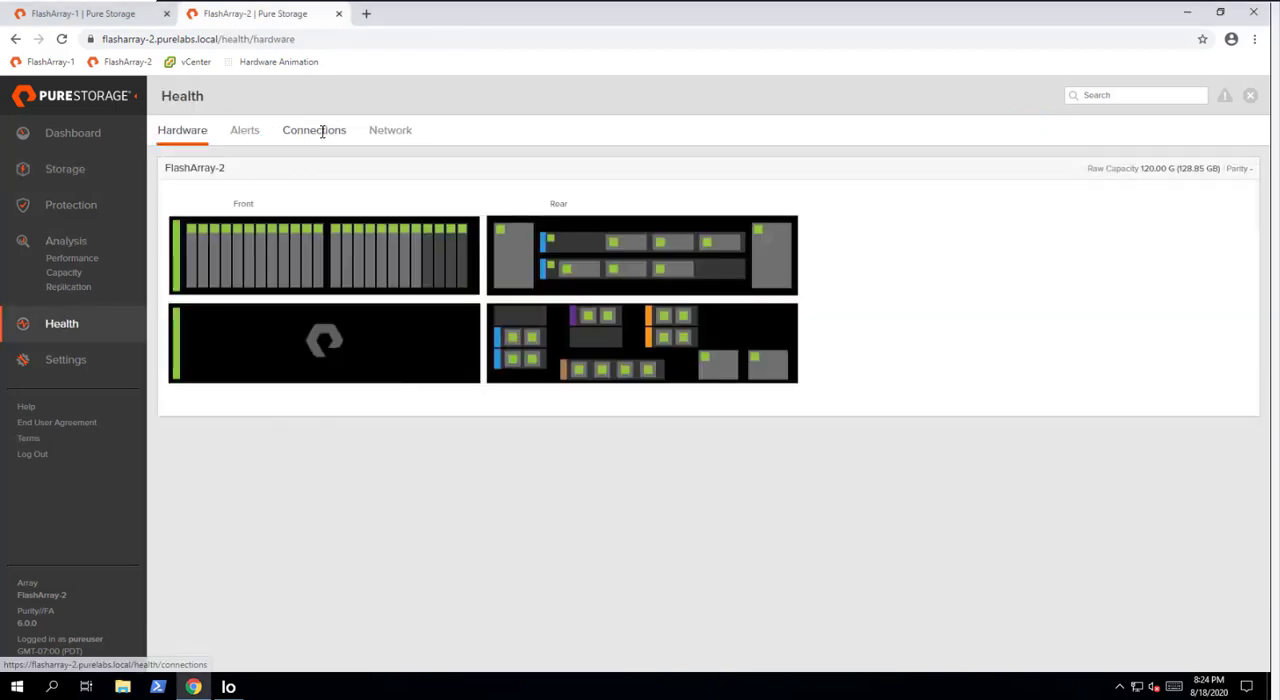
left_click(322, 132)
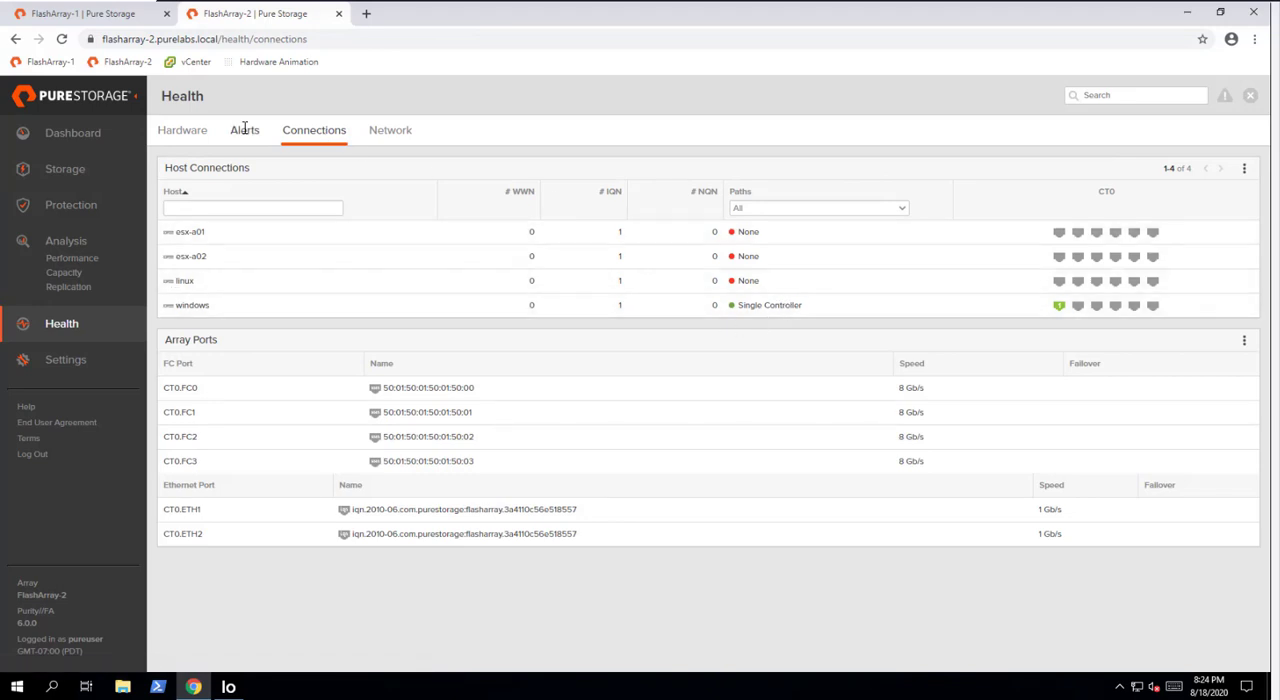
left_click(74, 166)
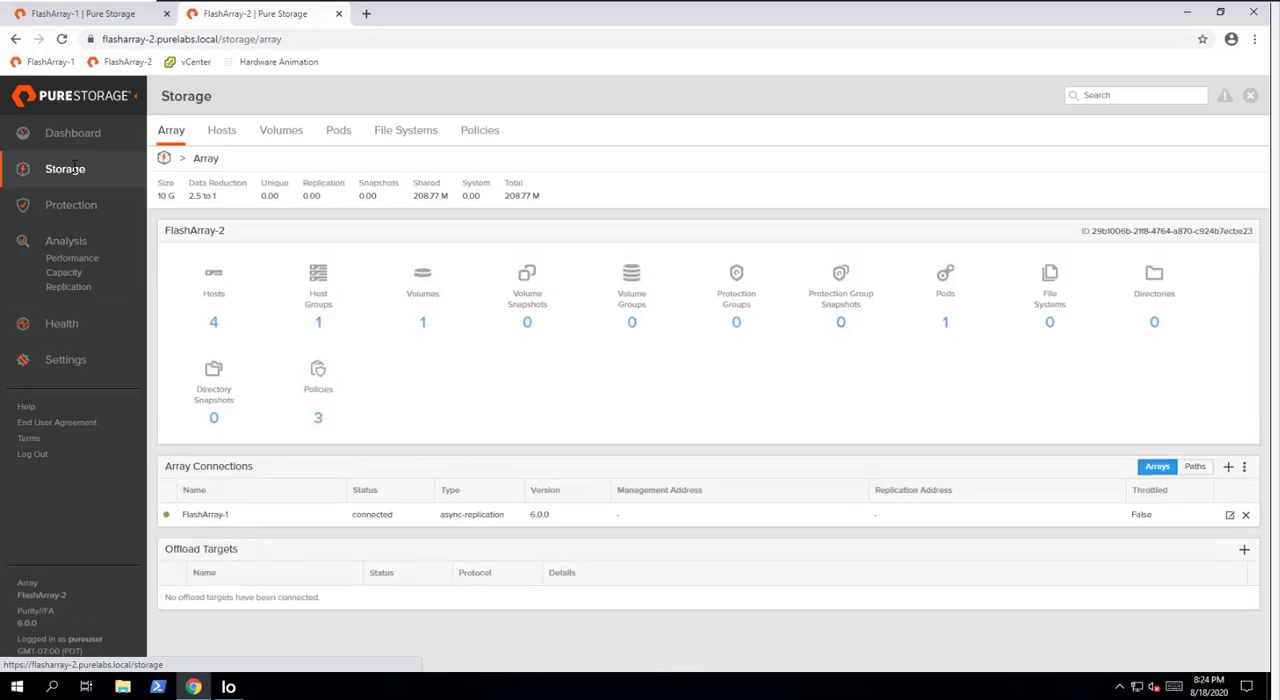
- Launch Disk Management from the desktop's shortcuts folder and inspect the replicated disk, Disk 2
left_click(122, 686)
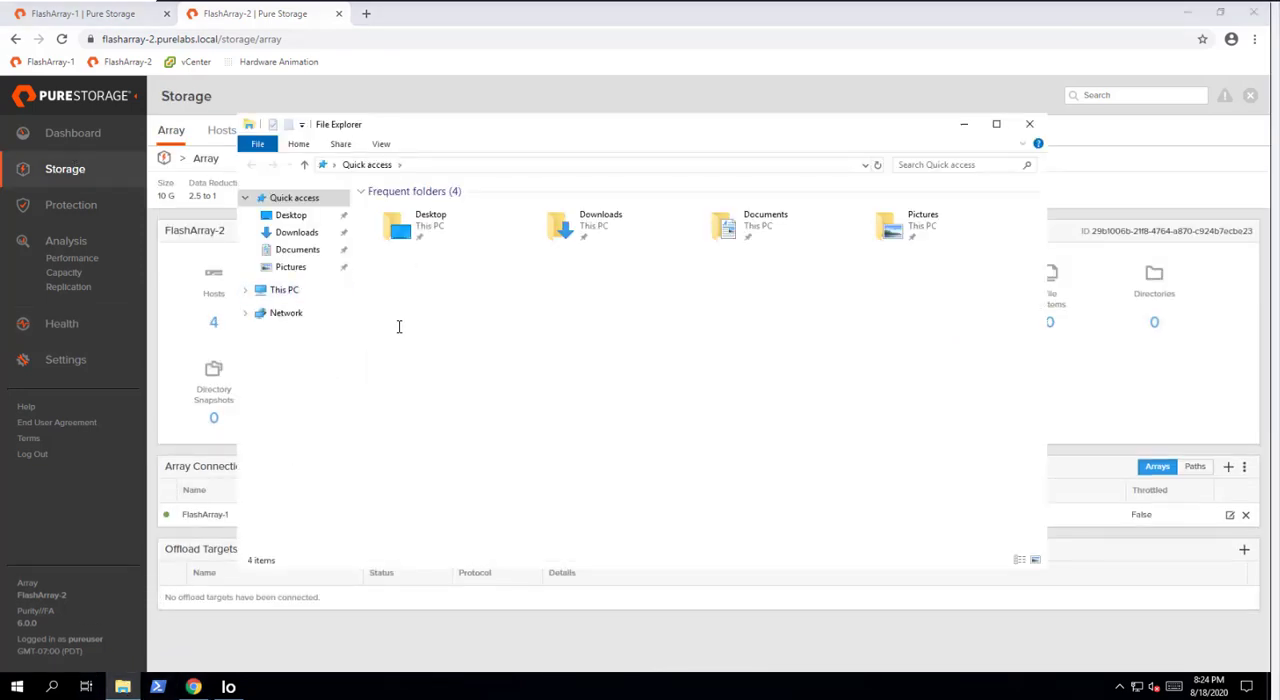
left_click(403, 228)
double_click(403, 228)
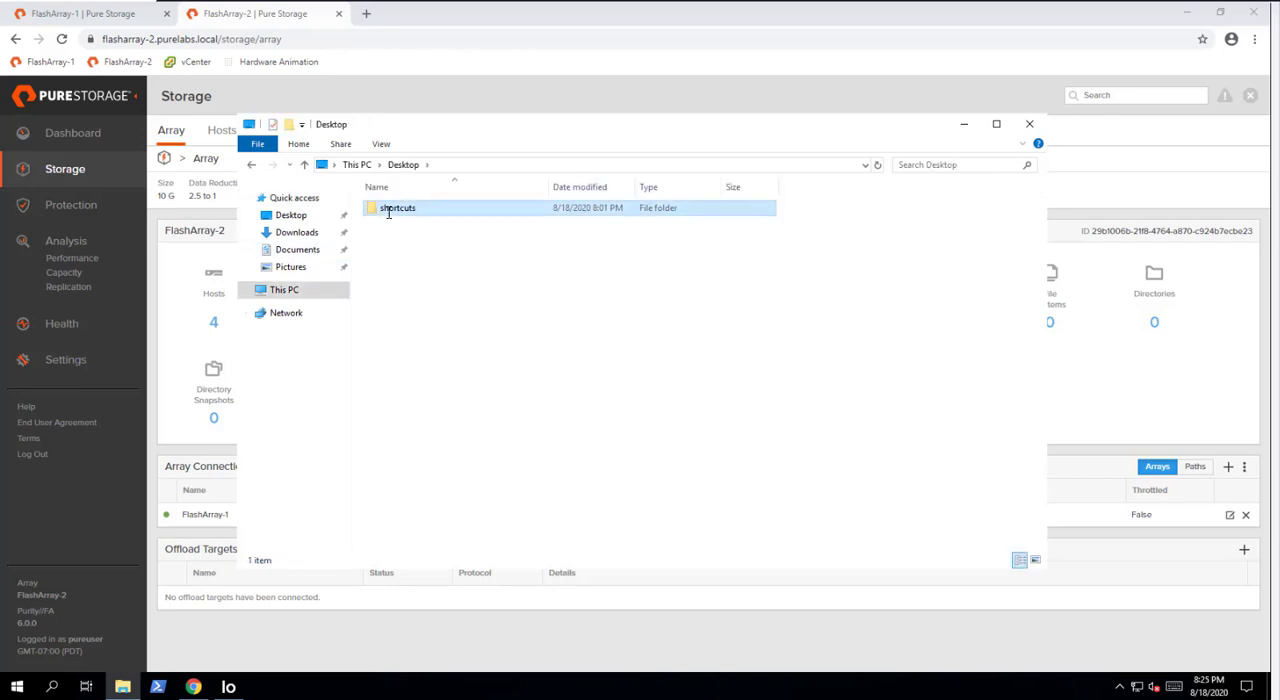
double_click(386, 210)
double_click(414, 208)
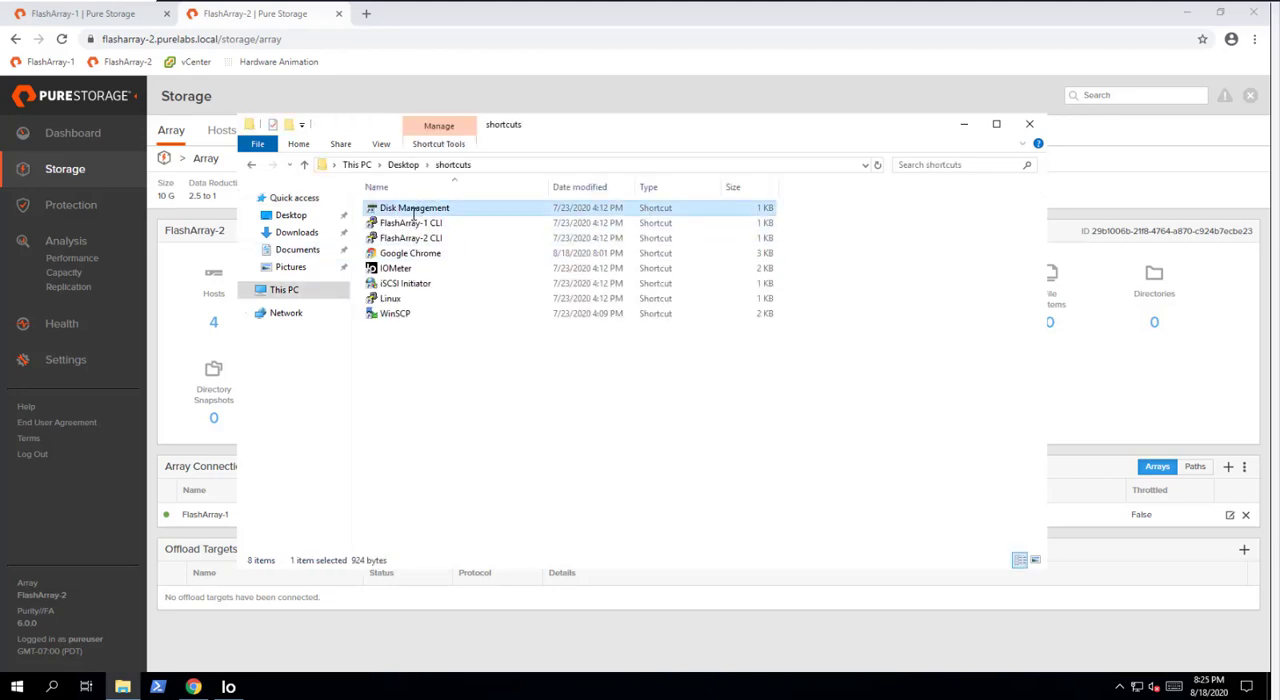
left_click(211, 421)
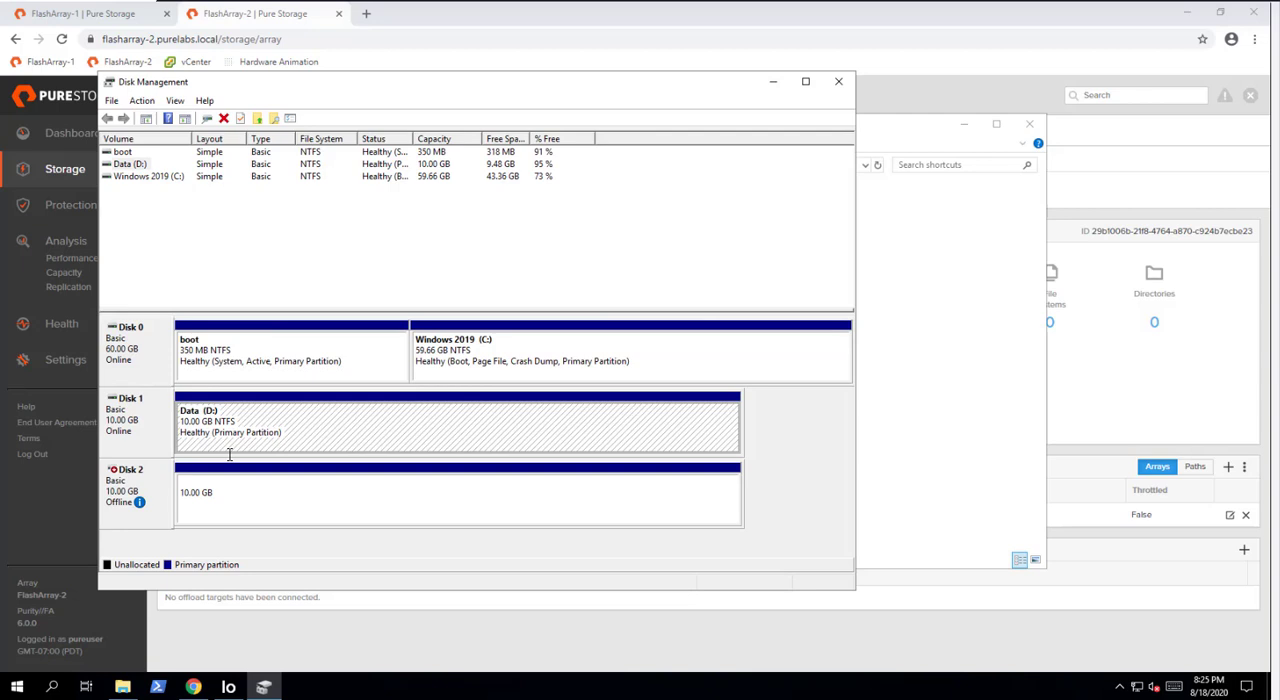
left_click(294, 522)
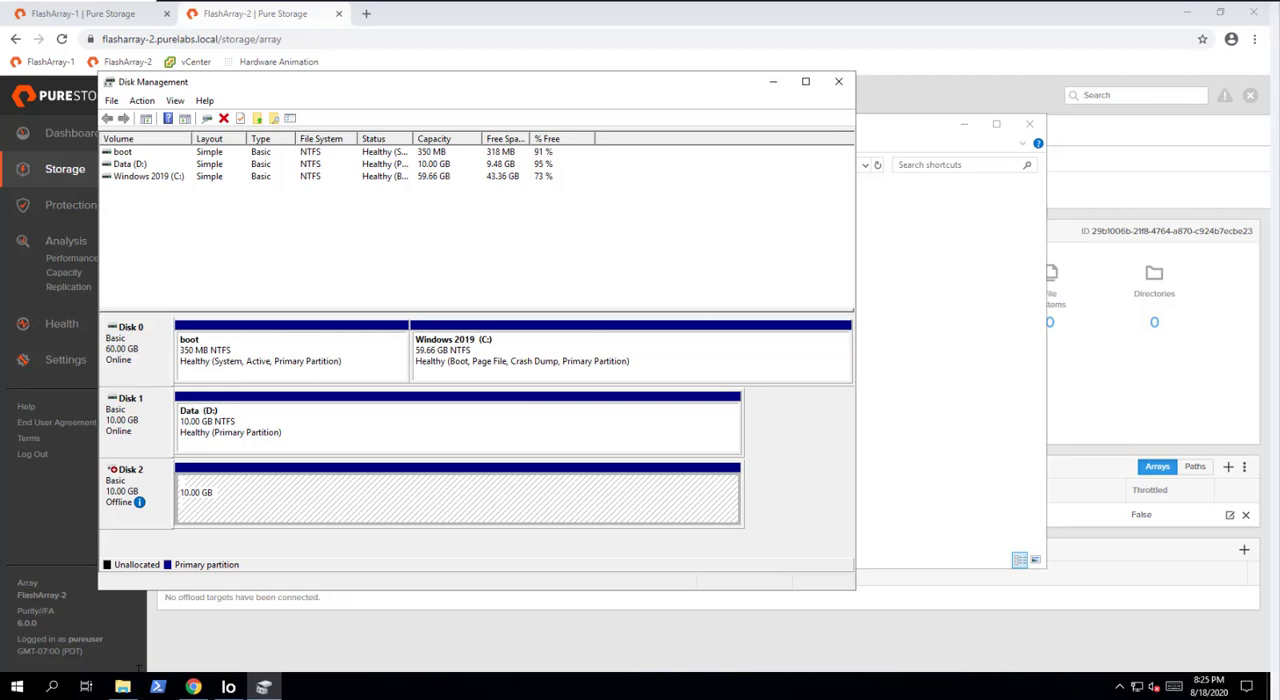
- Open the mydata text file from the Data (D:) drive in Notepad
right_click(122, 686)
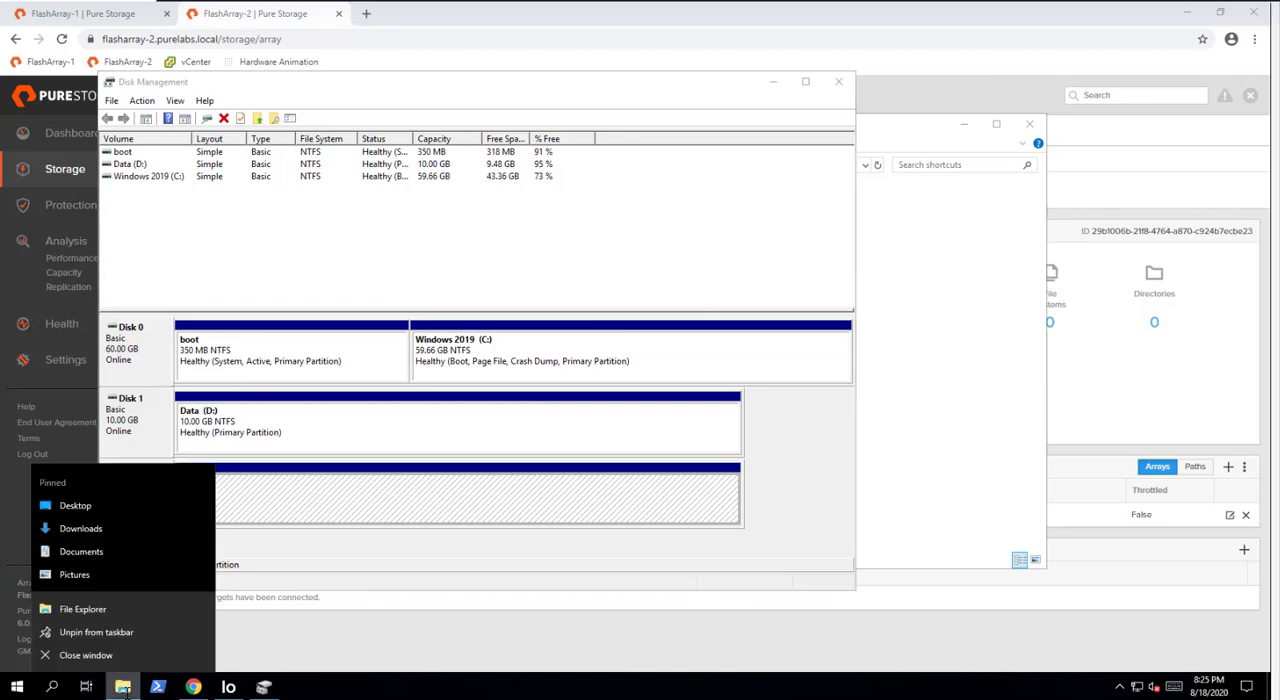
left_click(98, 612)
left_click(300, 308)
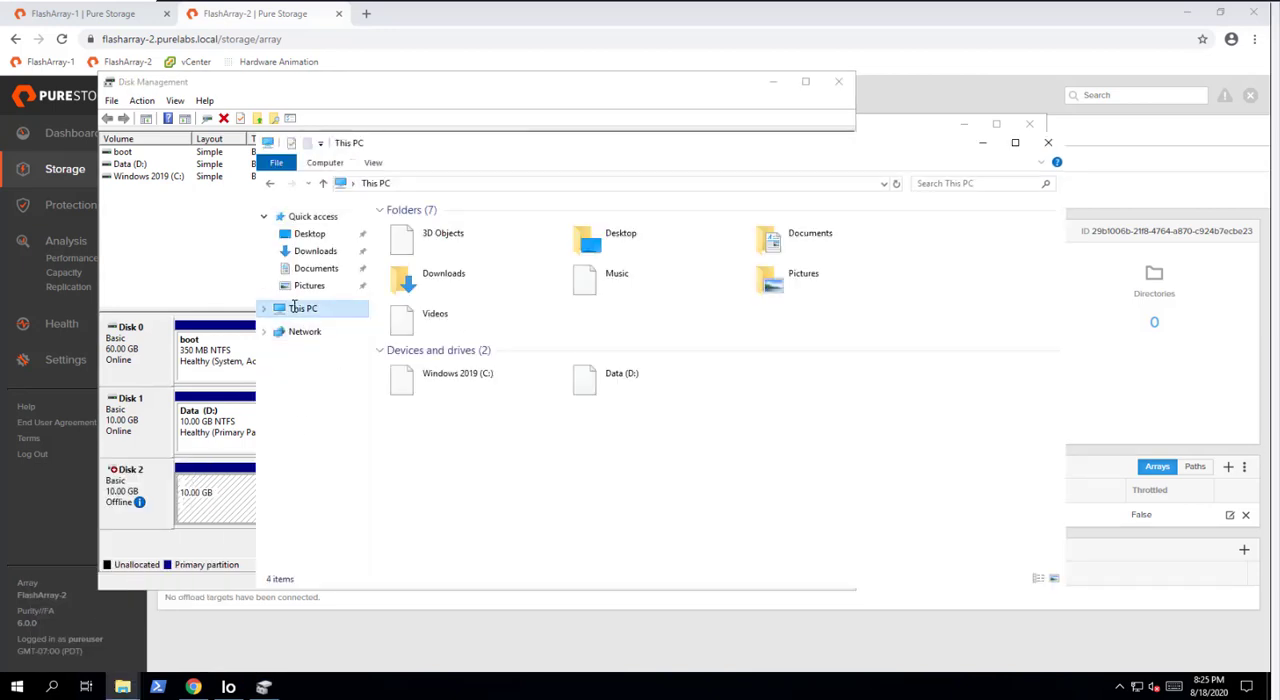
double_click(590, 385)
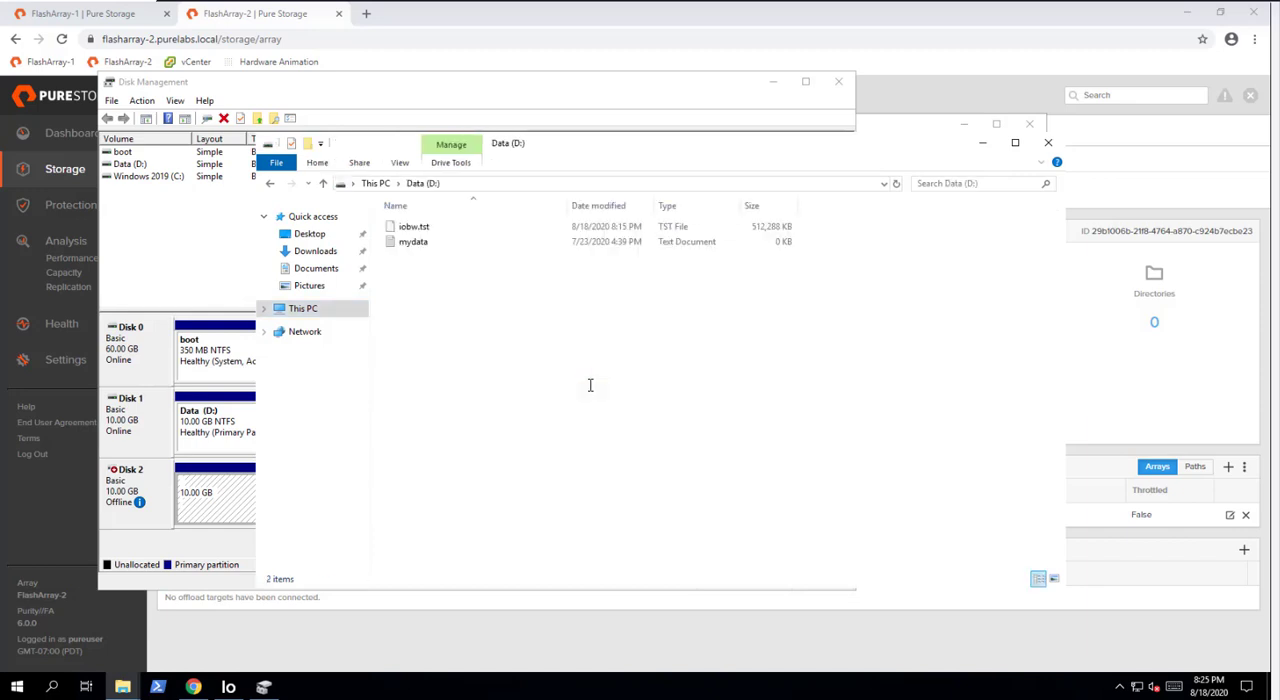
double_click(410, 242)
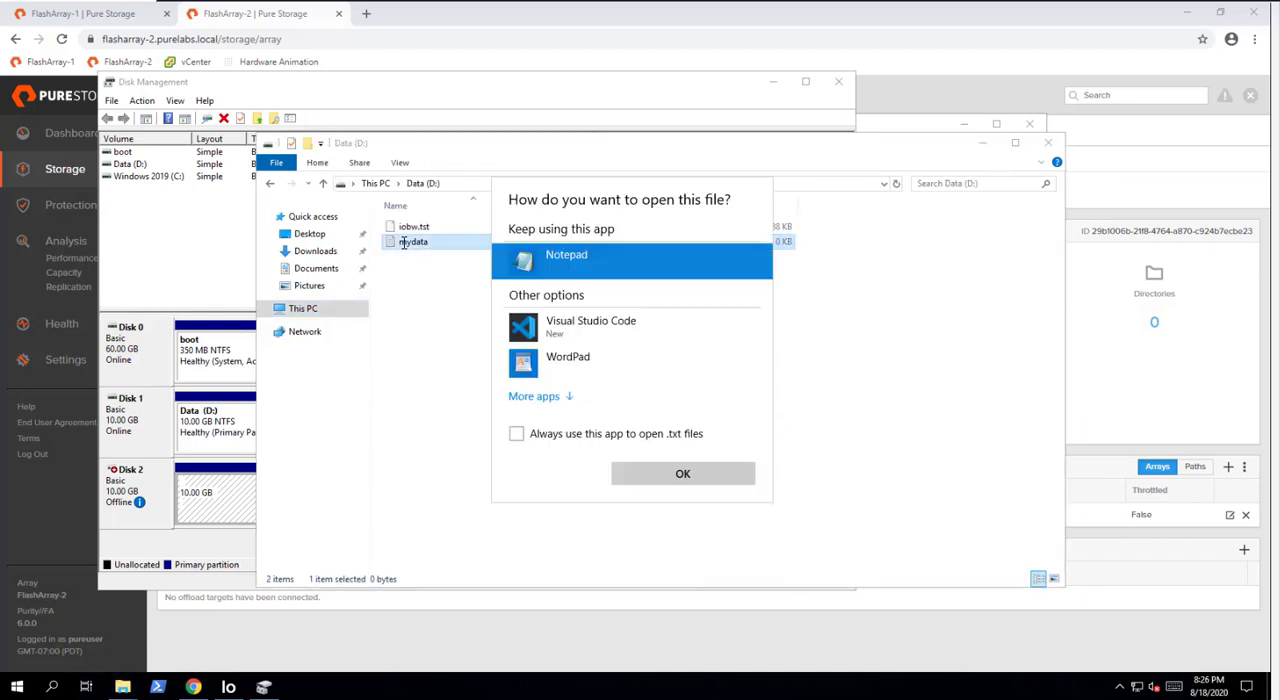
double_click(562, 256)
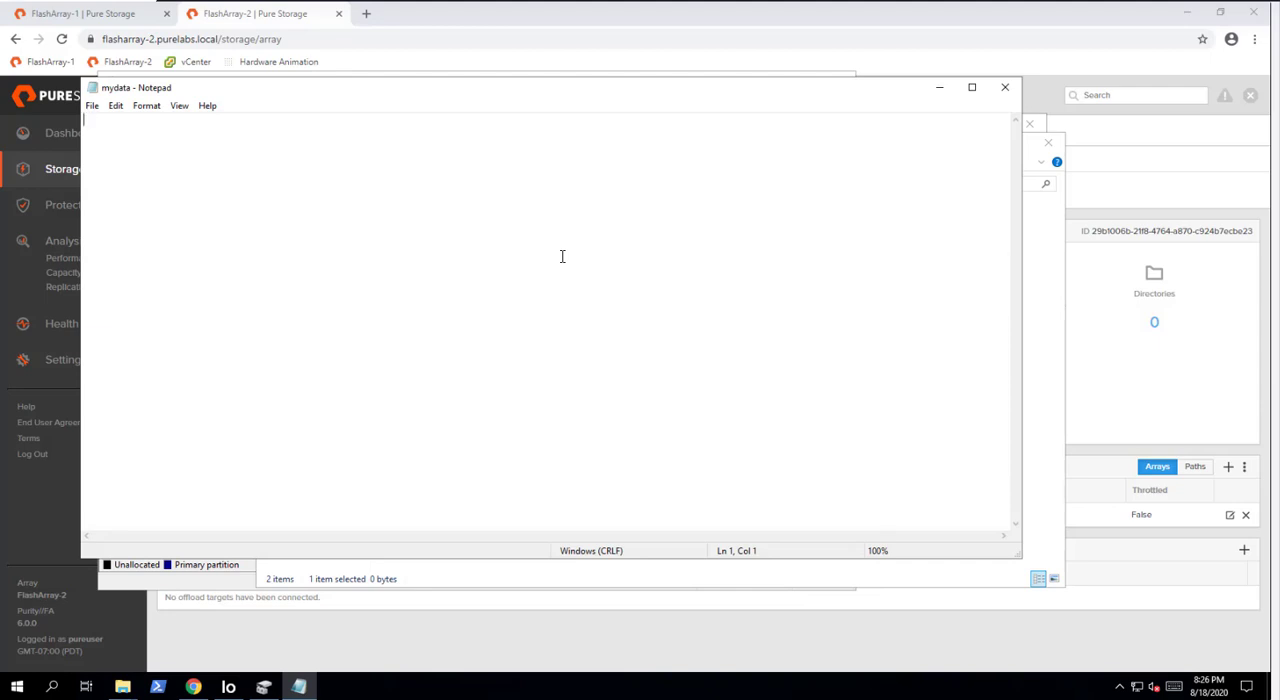
- Write "did my data get replicated?" in the mydata file and close it, saving the changes
type("did my data get replicated?")
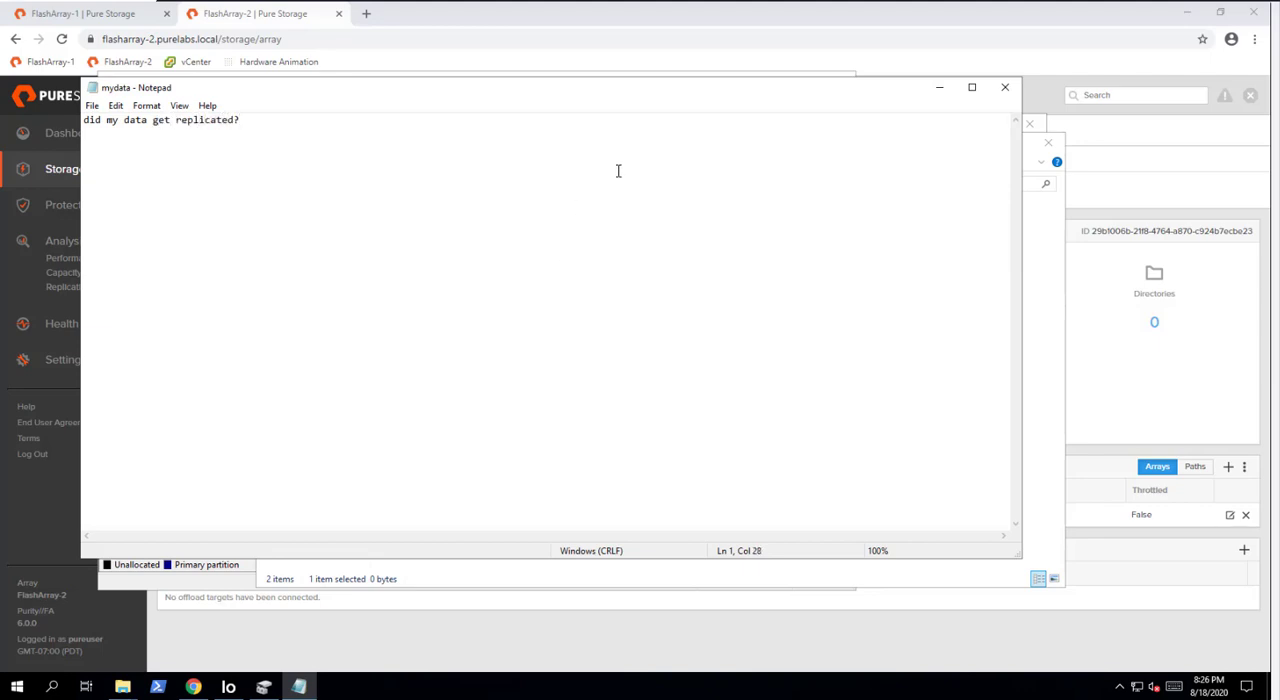
left_click(1005, 87)
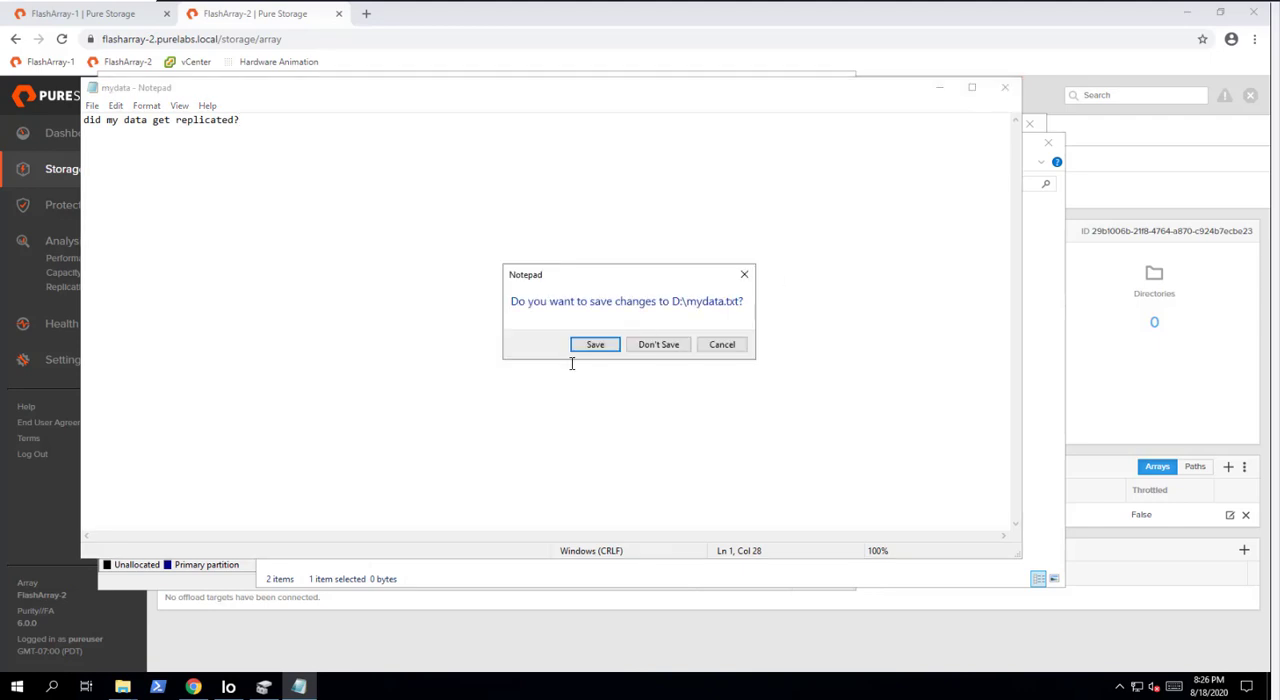
left_click(587, 343)
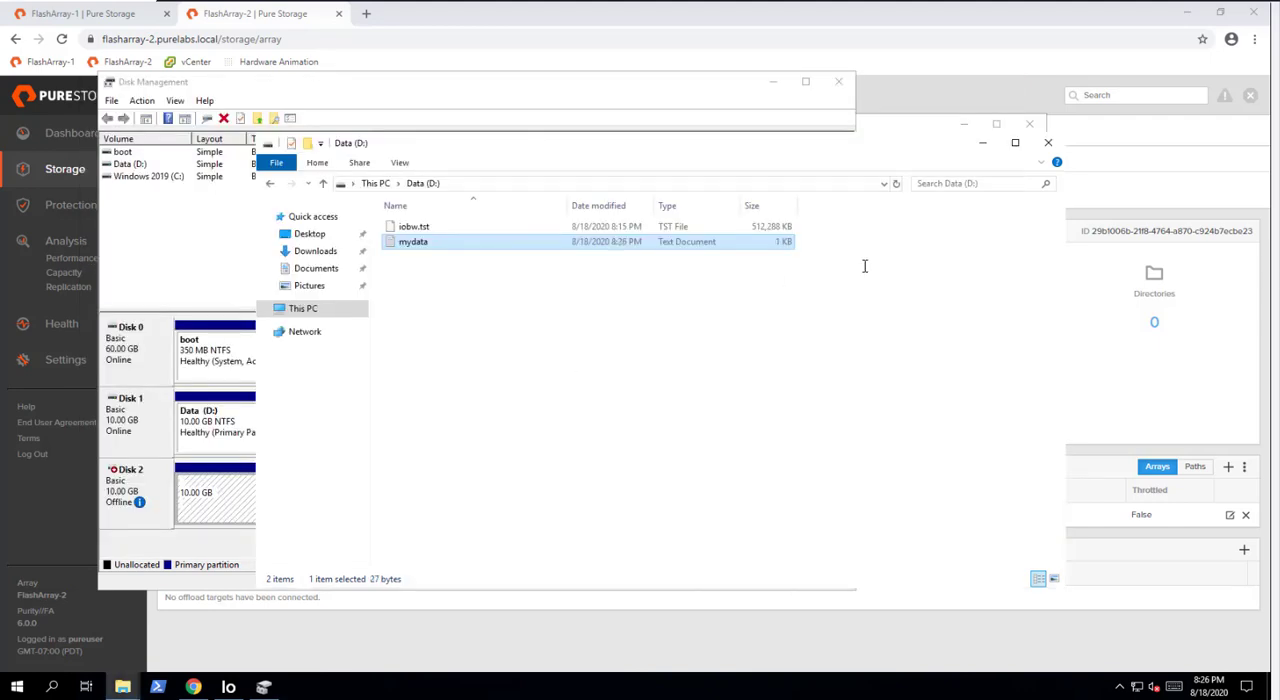
- Minimize the open windows and check the replication status and promotion state of MyPod1-DR among FlashArray-2's ActiveDR replica links
left_click(984, 145)
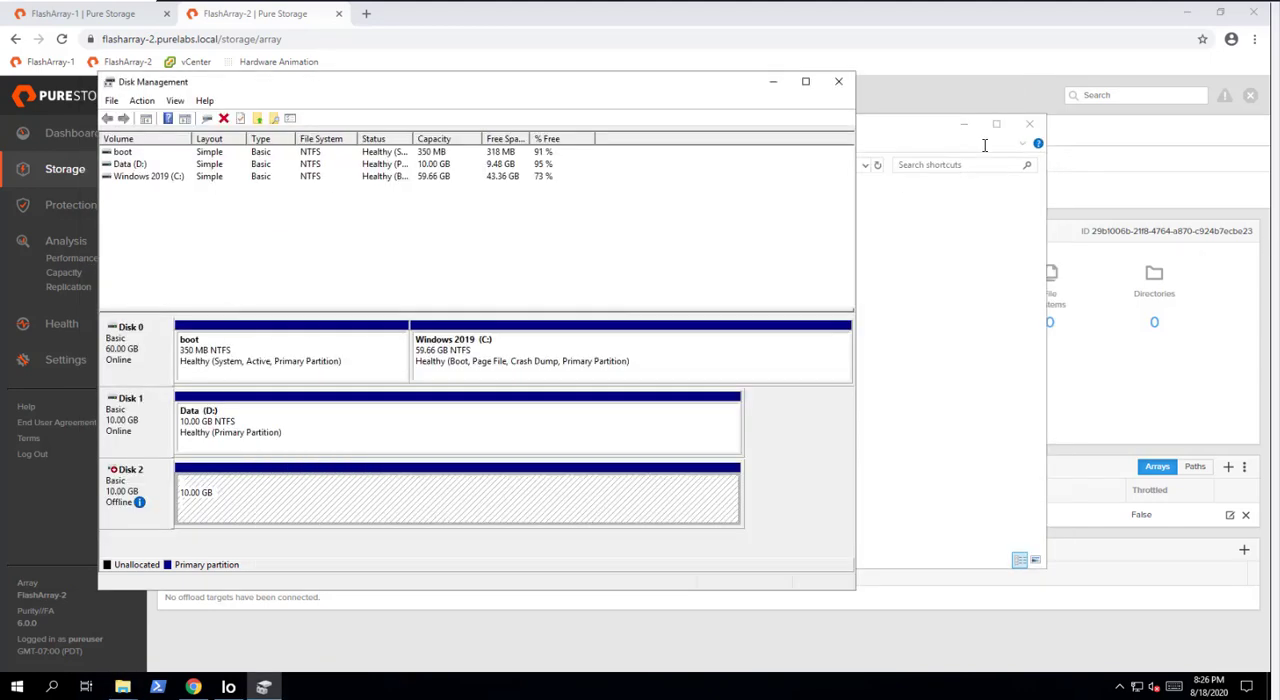
left_click(772, 81)
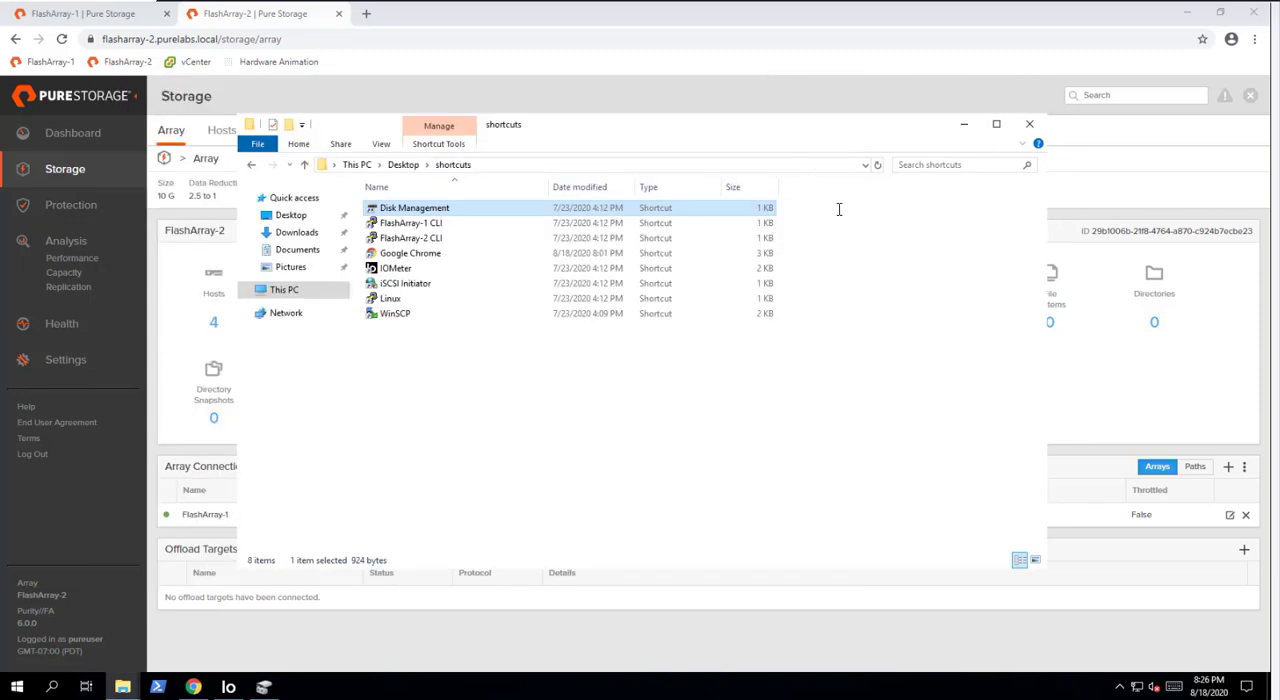
left_click(970, 124)
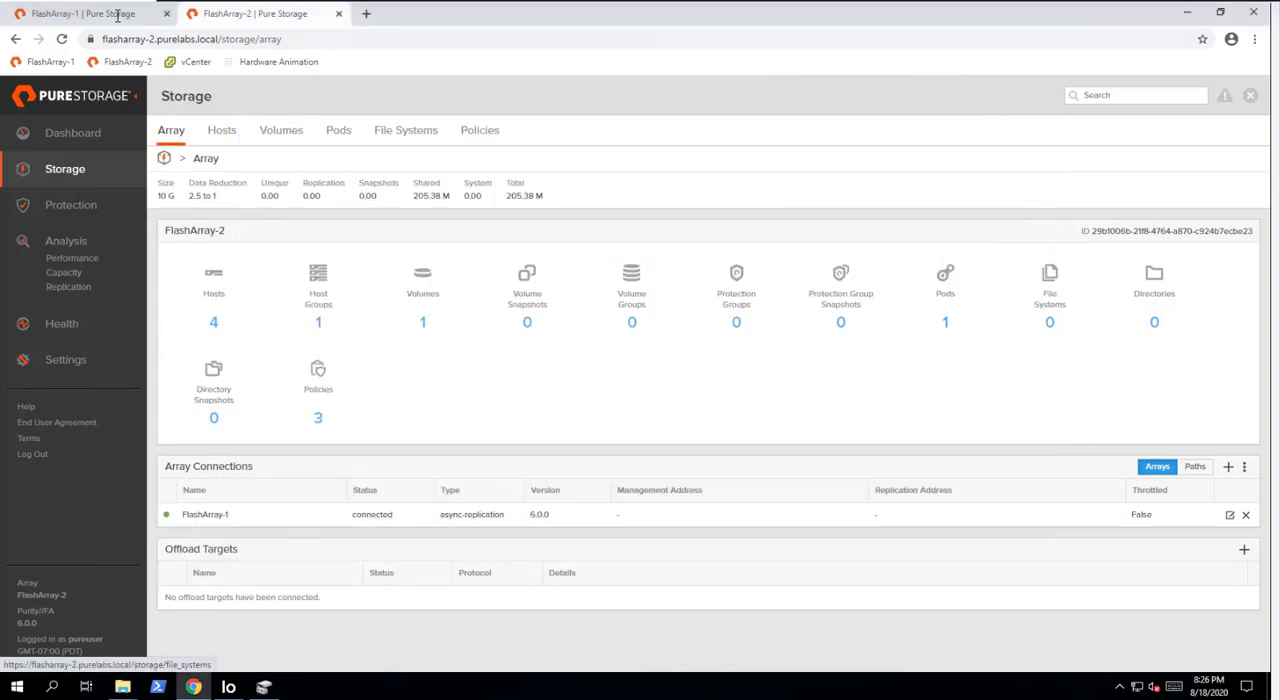
left_click(82, 198)
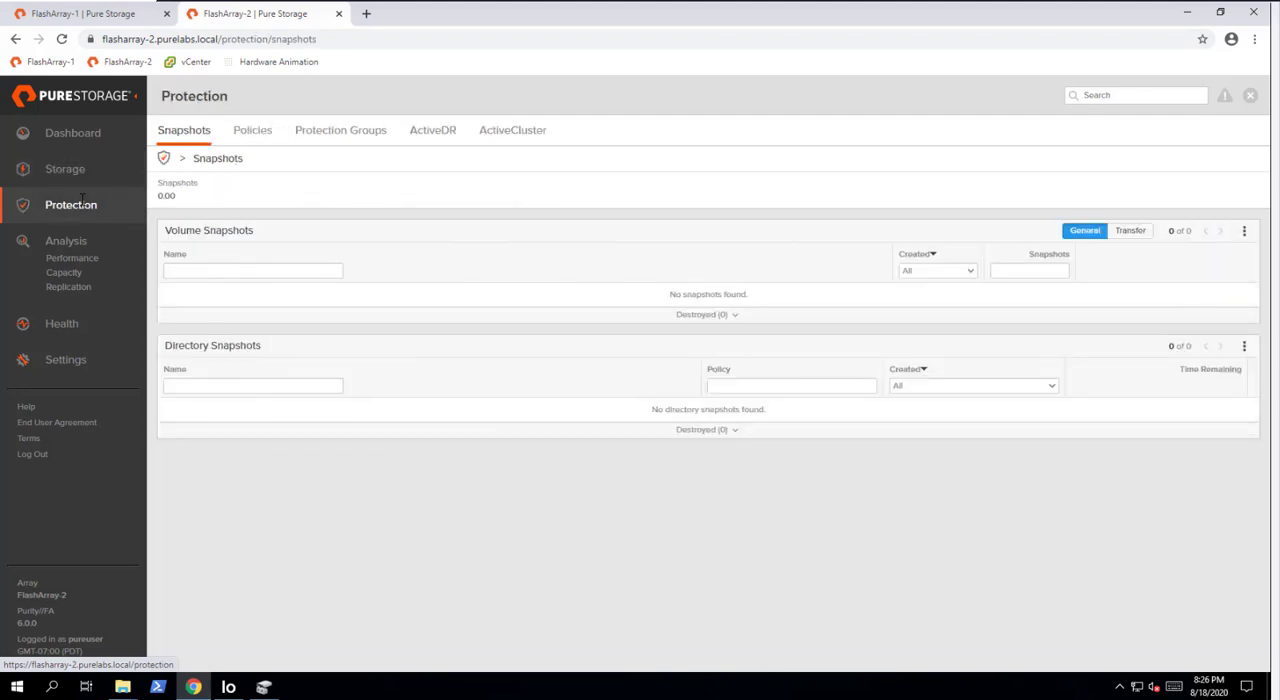
left_click(422, 135)
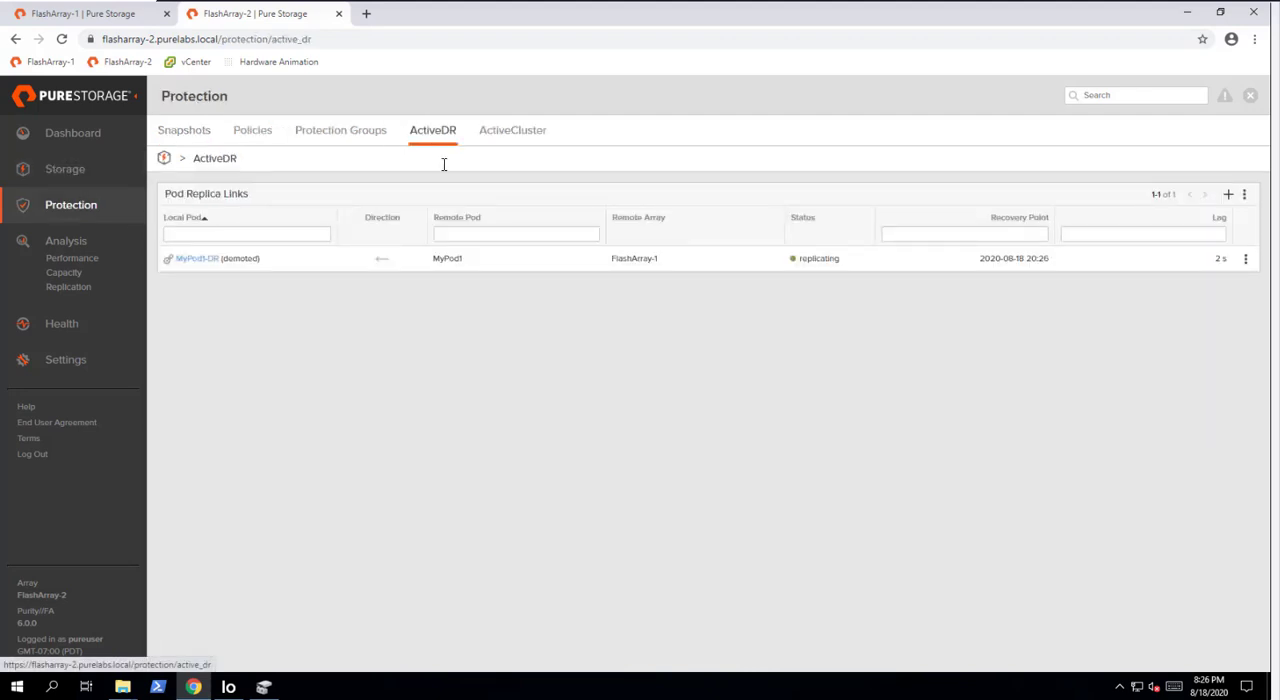
double_click(813, 259)
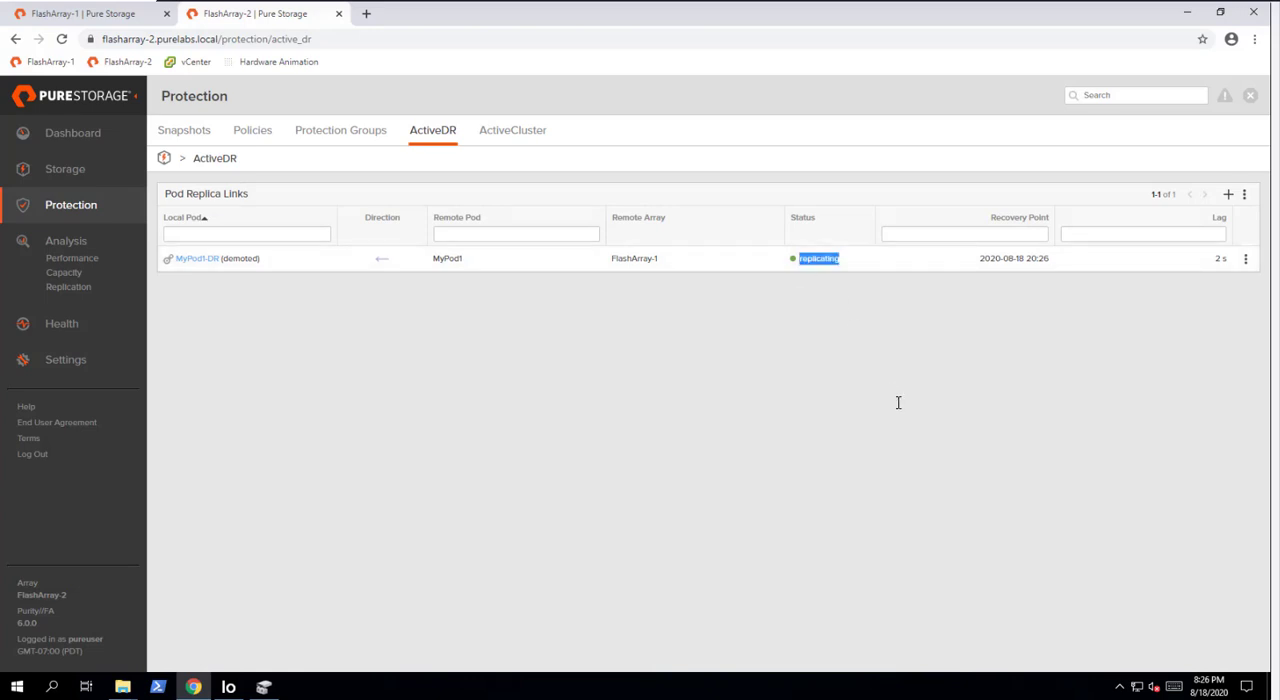
left_click(898, 402)
double_click(228, 260)
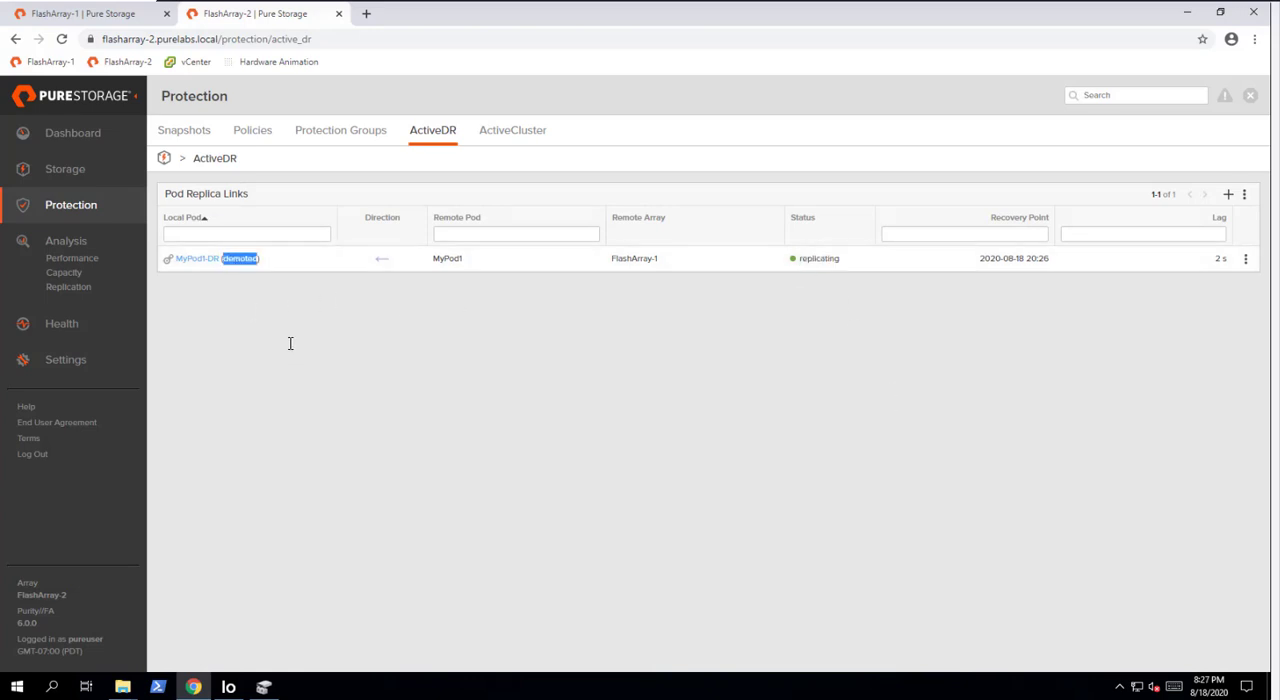
left_click(414, 460)
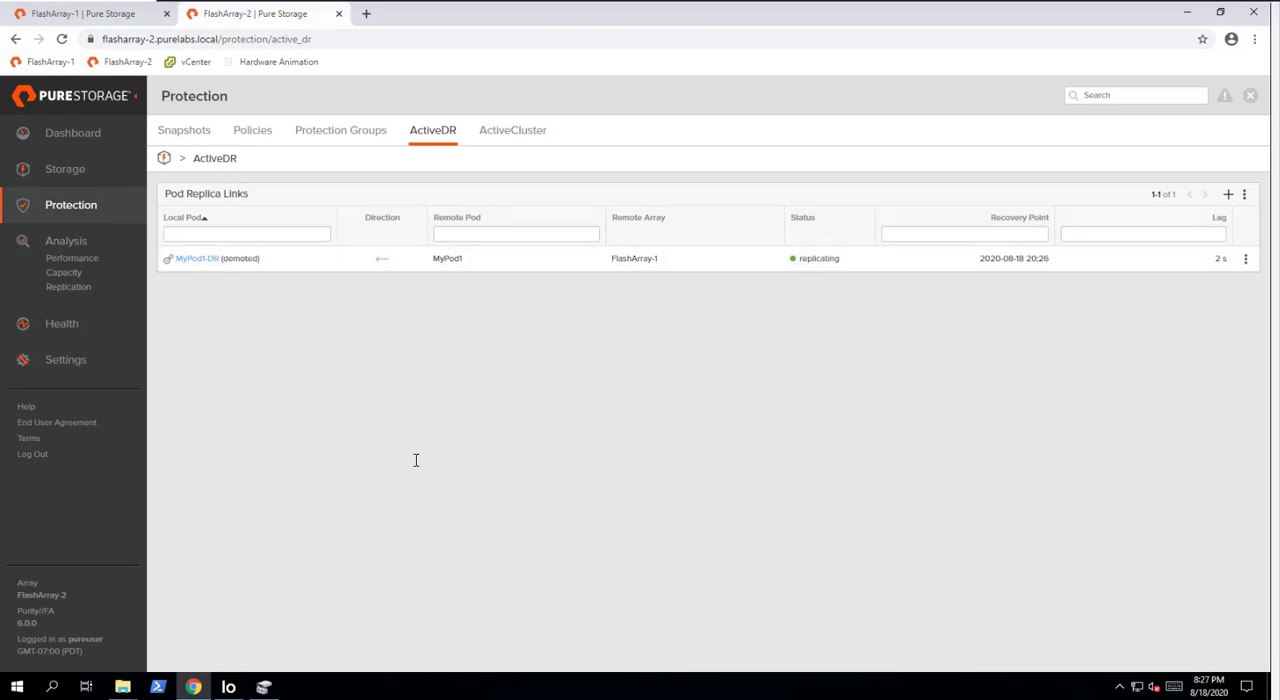
- Promote the local pod MyPod1-DR from its replica link and check its promotion state
left_click(1245, 259)
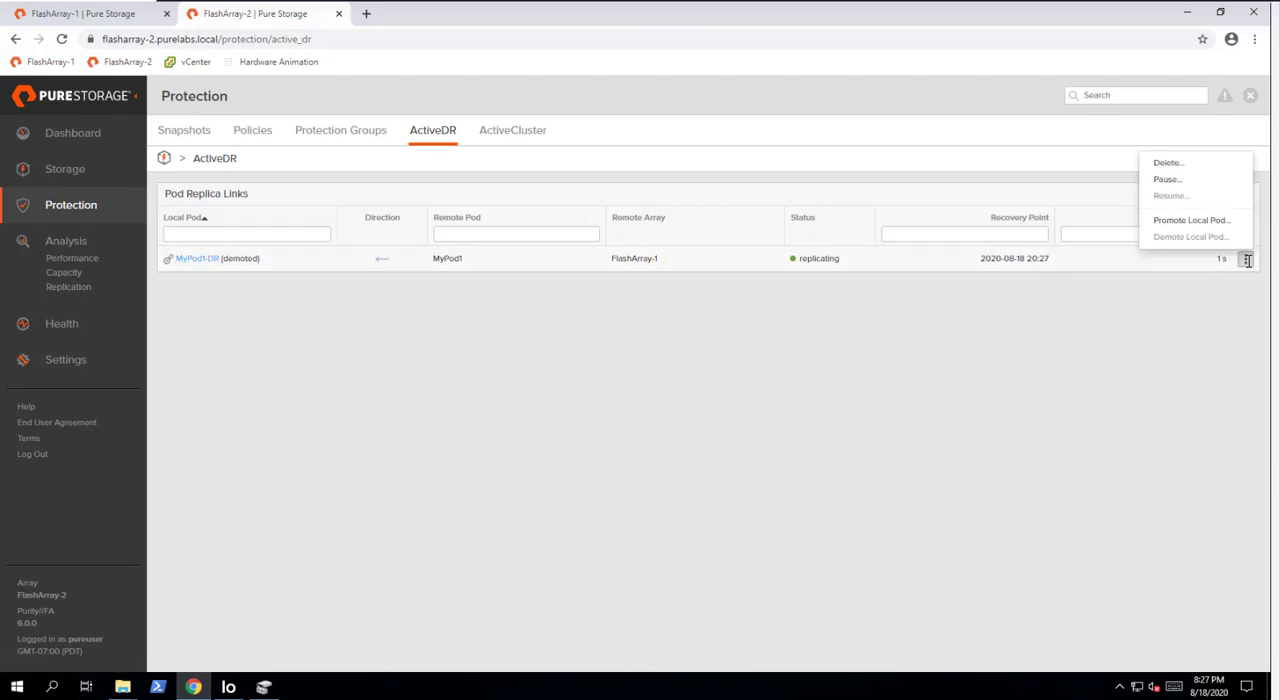
left_click(1190, 220)
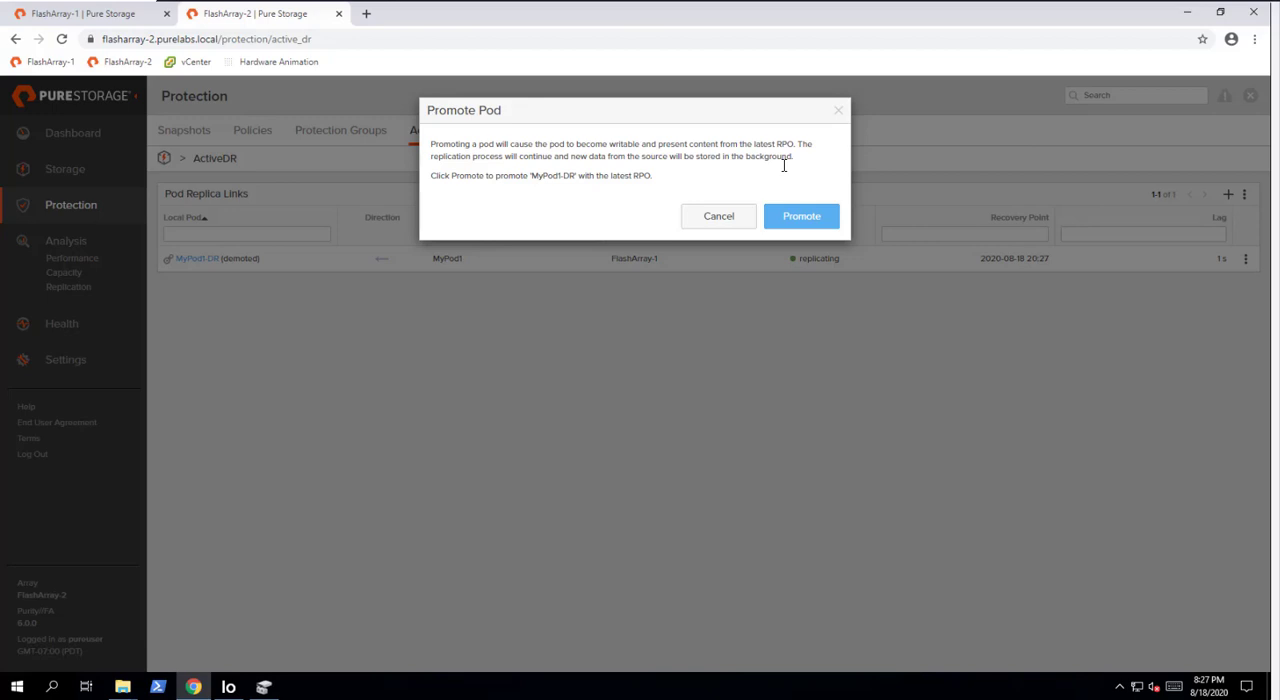
left_click(800, 214)
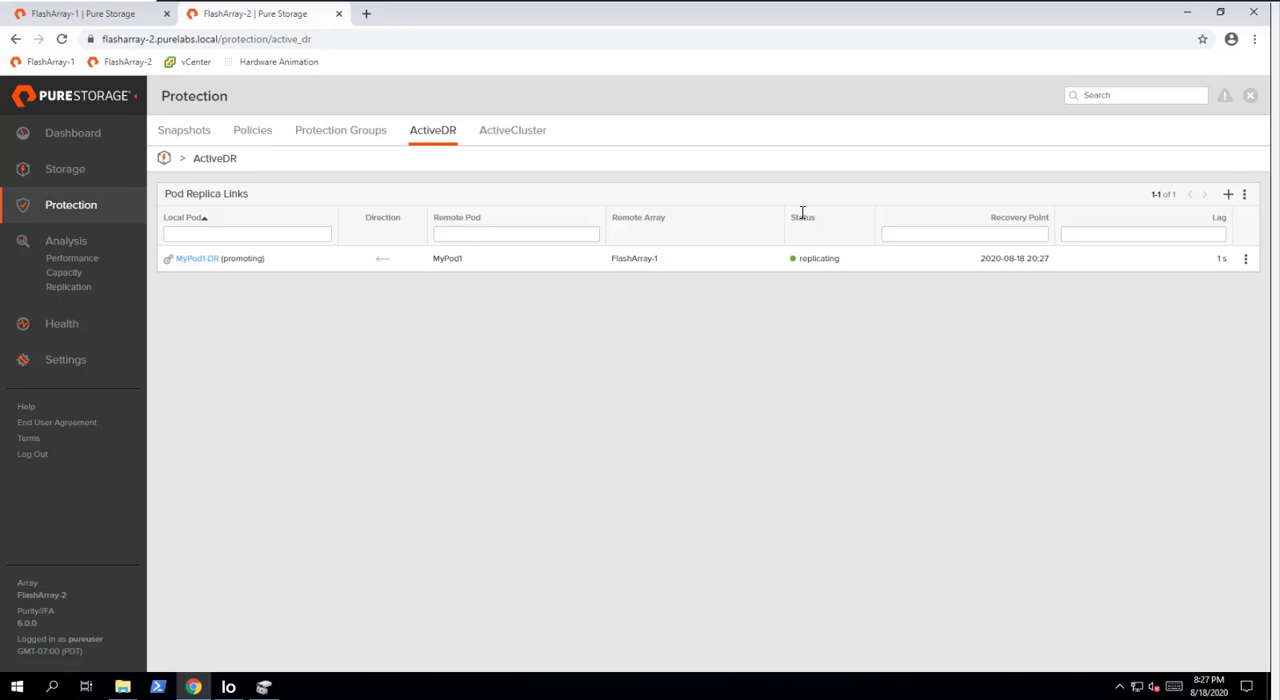
double_click(229, 258)
left_click(358, 404)
- Switch back to Disk Management and bring Disk 2 online
left_click(122, 686)
left_click(264, 688)
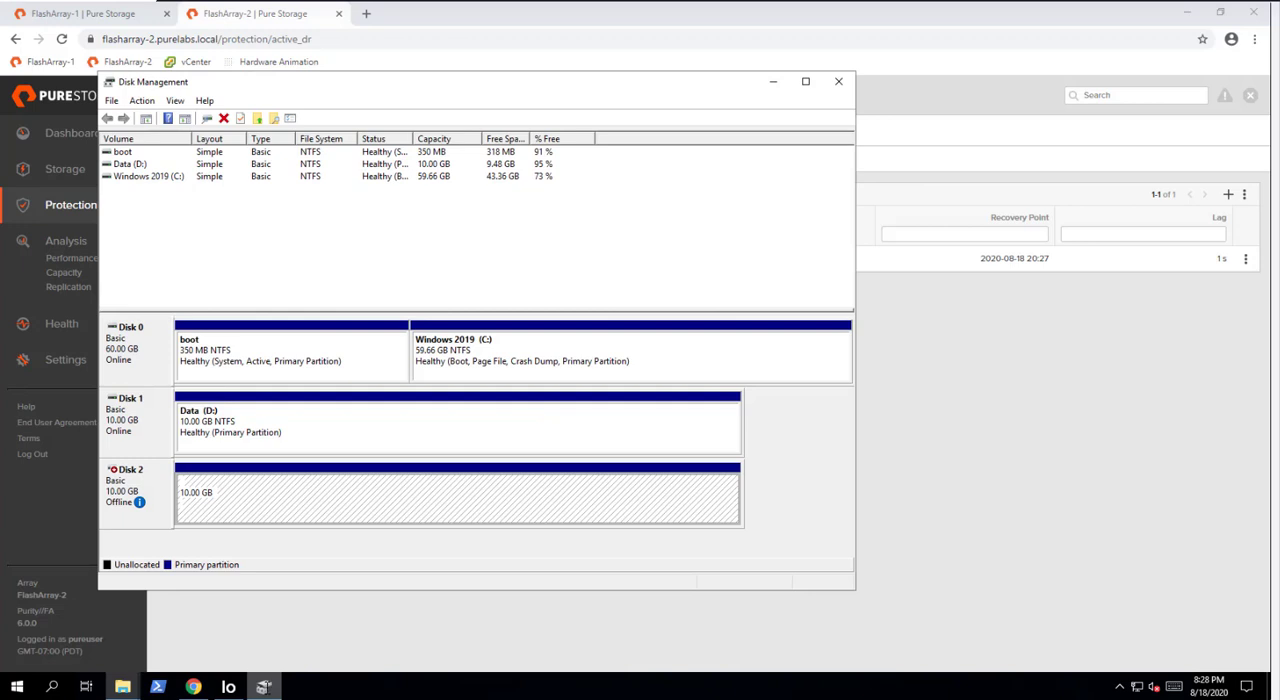
right_click(153, 482)
left_click(162, 487)
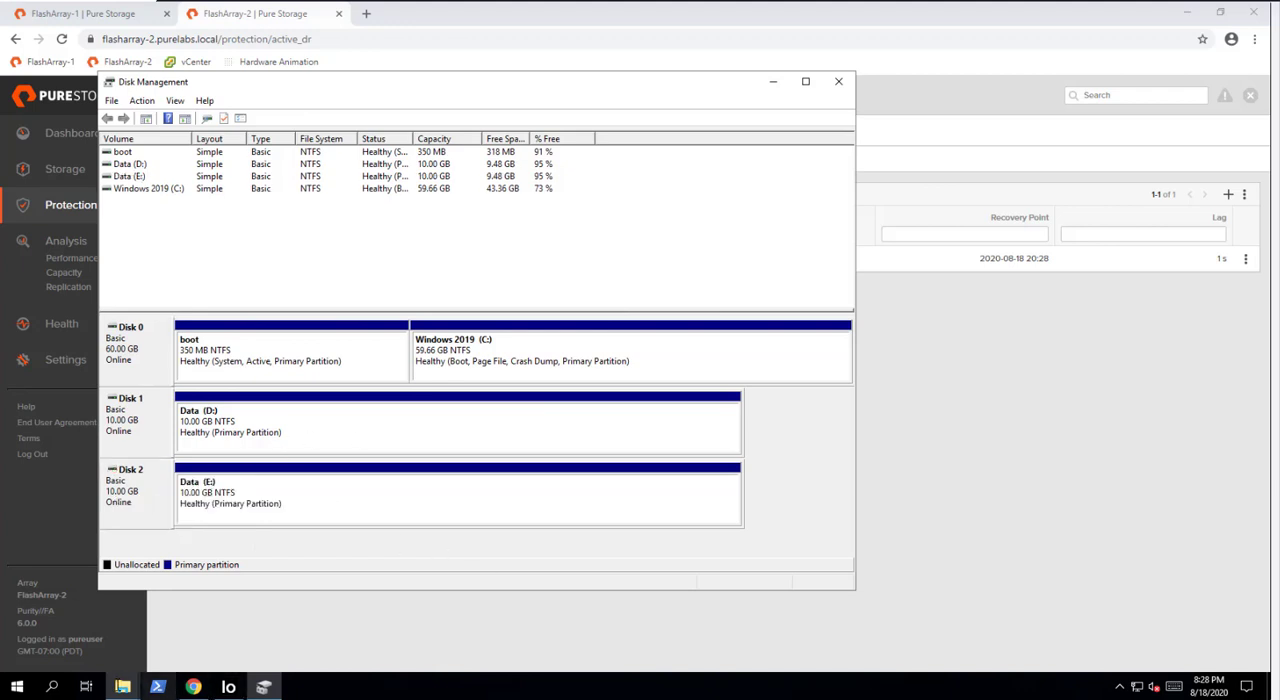
- Open the mydata text file from the Data (E:) drive in Notepad and examine its text
left_click(122, 686)
left_click(172, 646)
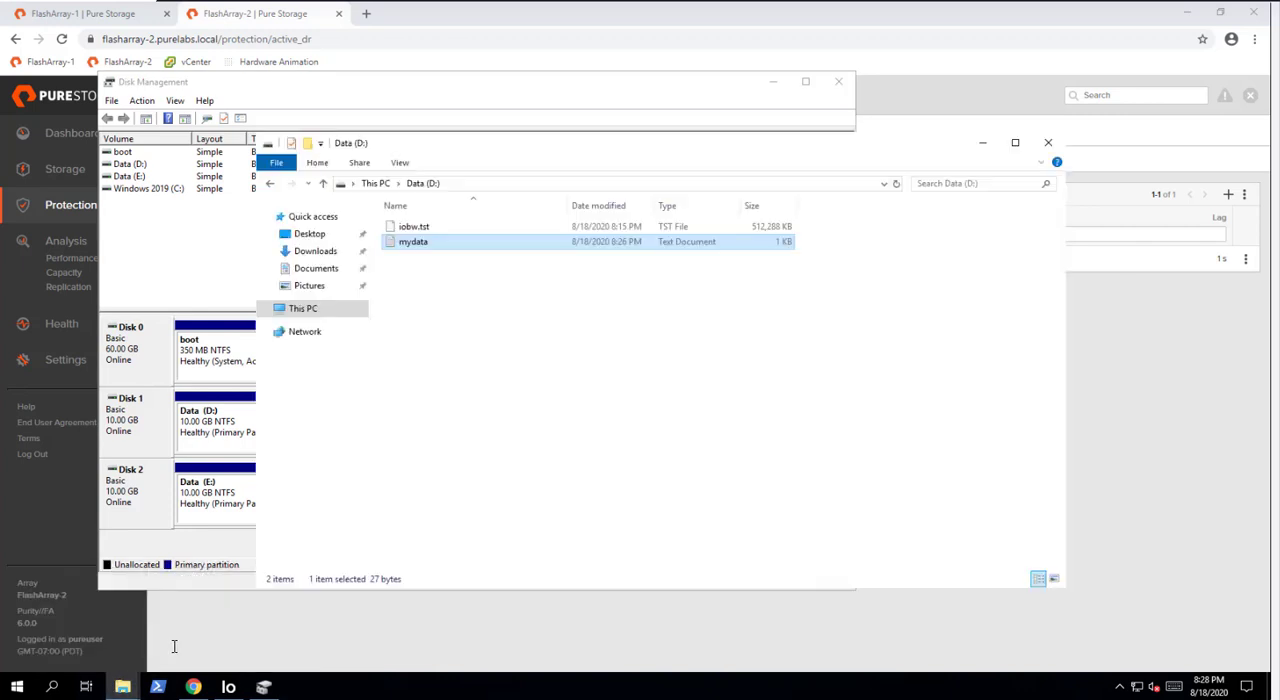
left_click(384, 183)
double_click(774, 378)
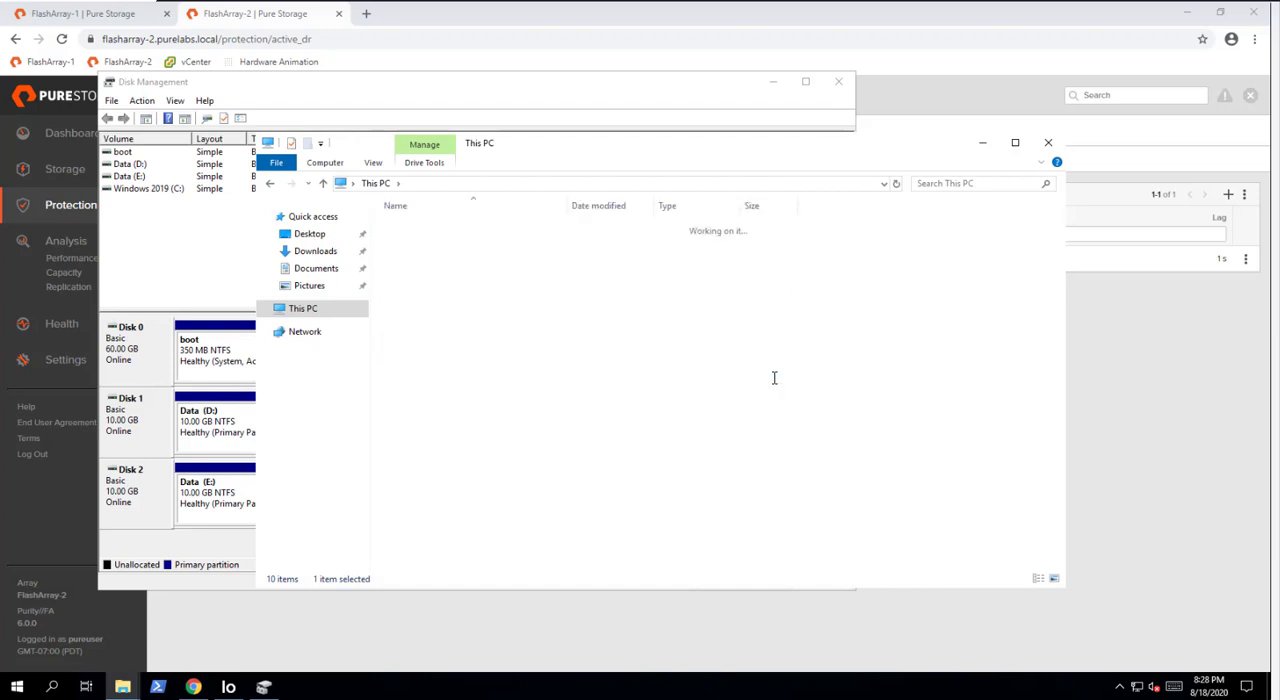
double_click(420, 242)
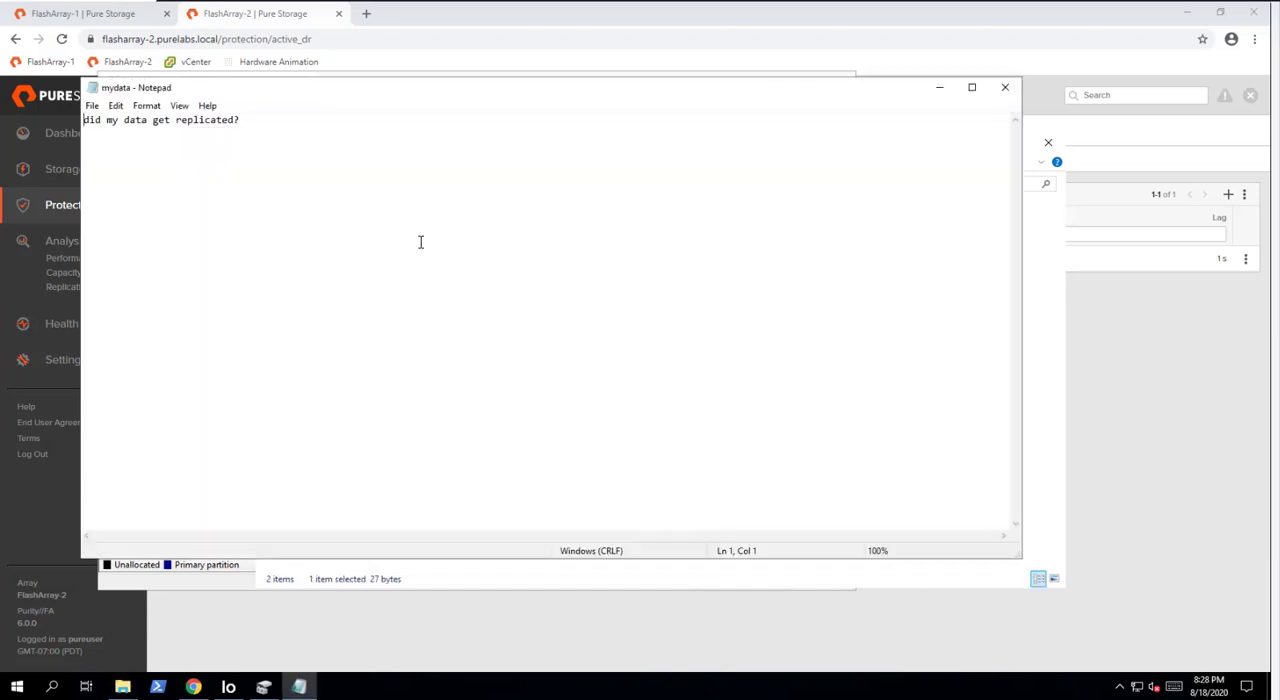
left_click_drag(368, 160, 38, 135)
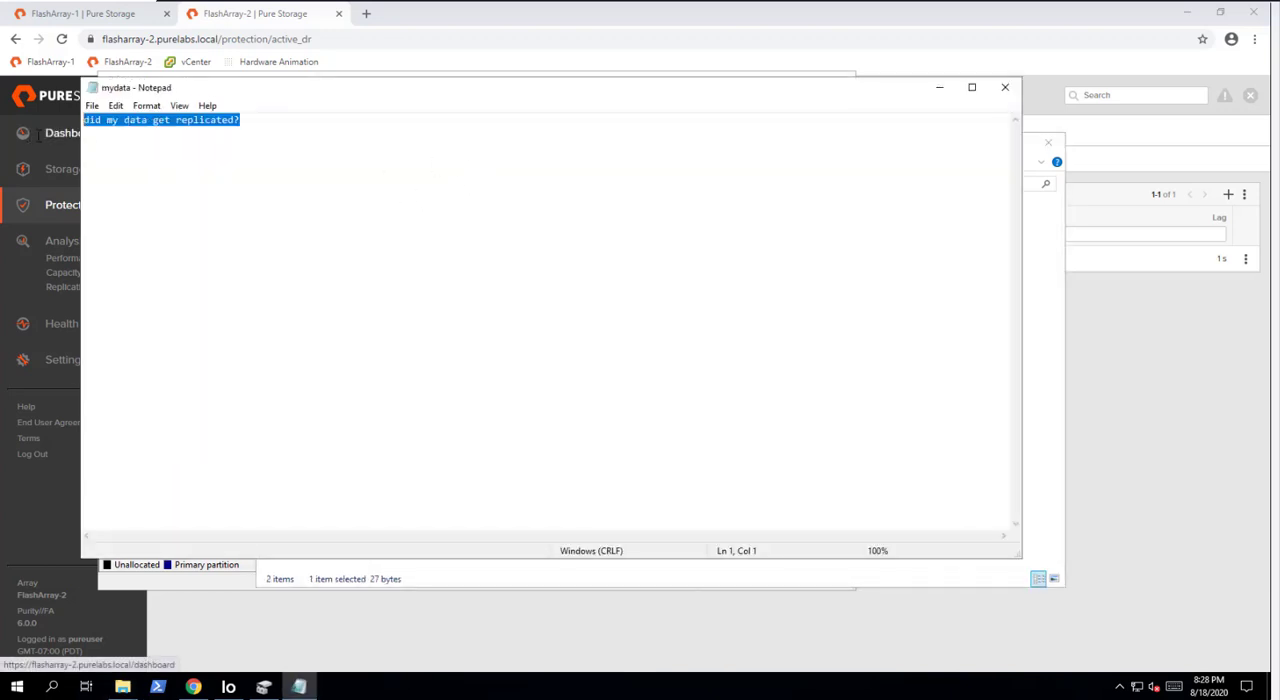
- Add the line "Yes it did!" below the existing text in the E: copy of mydata, then save and close it
left_click(327, 141)
key("Return")
type("Ye")
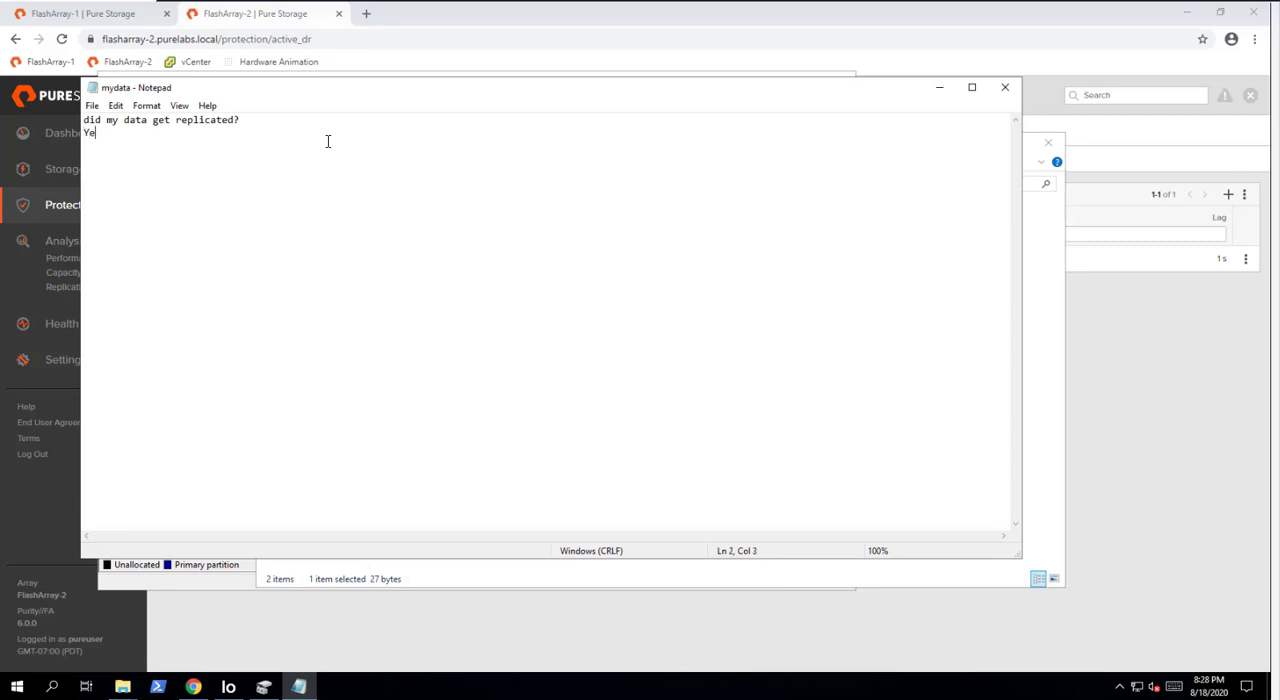
type("s it did!")
key("ctrl+s")
left_click(1004, 88)
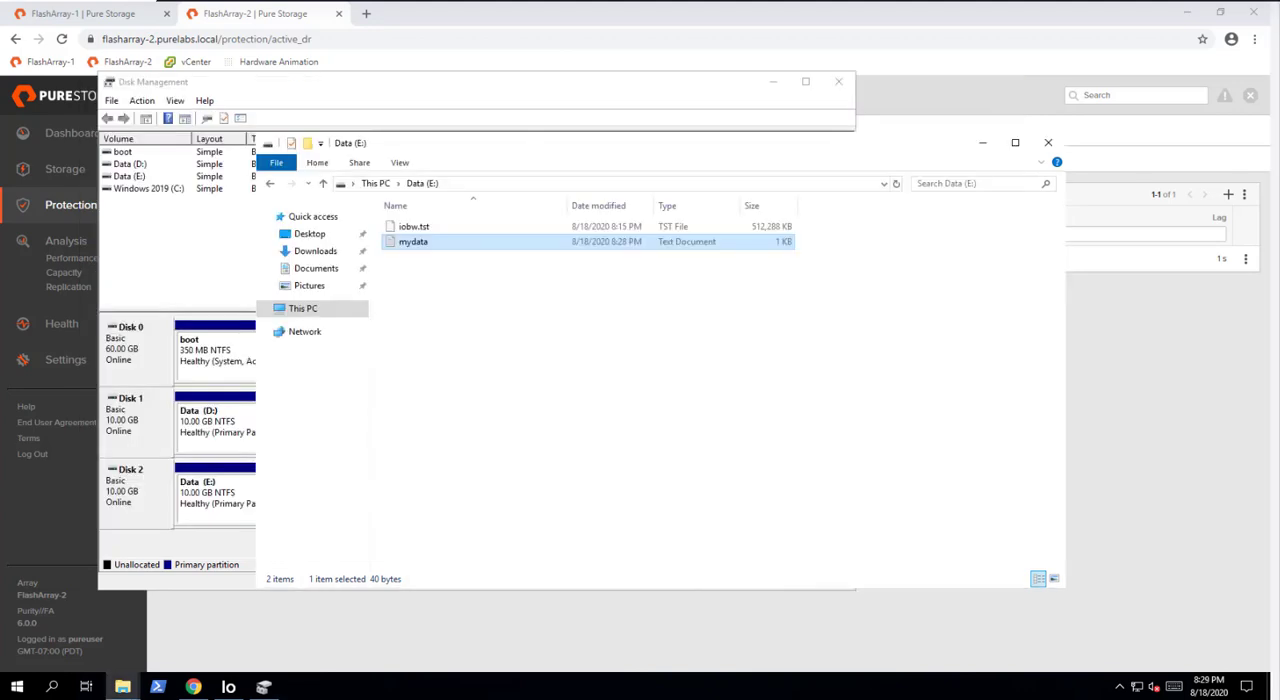
- Take Disk 2 offline in Disk Management and minimize the window
left_click(132, 498)
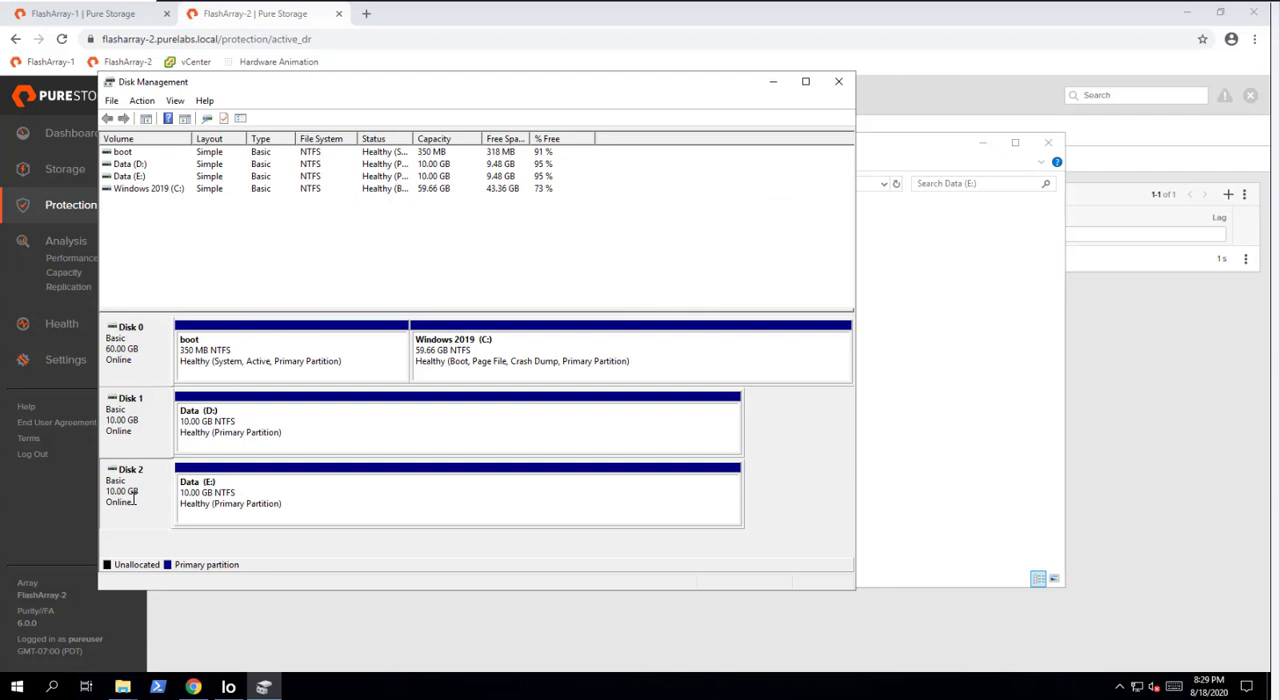
right_click(138, 492)
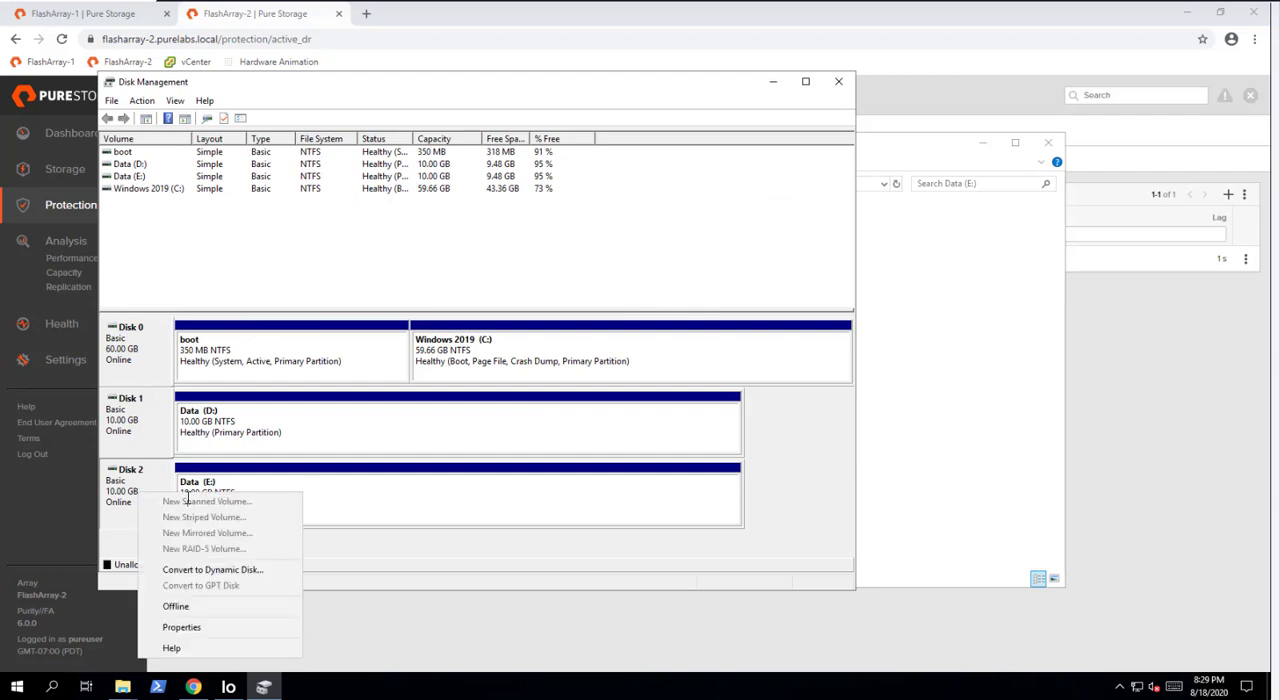
left_click(183, 606)
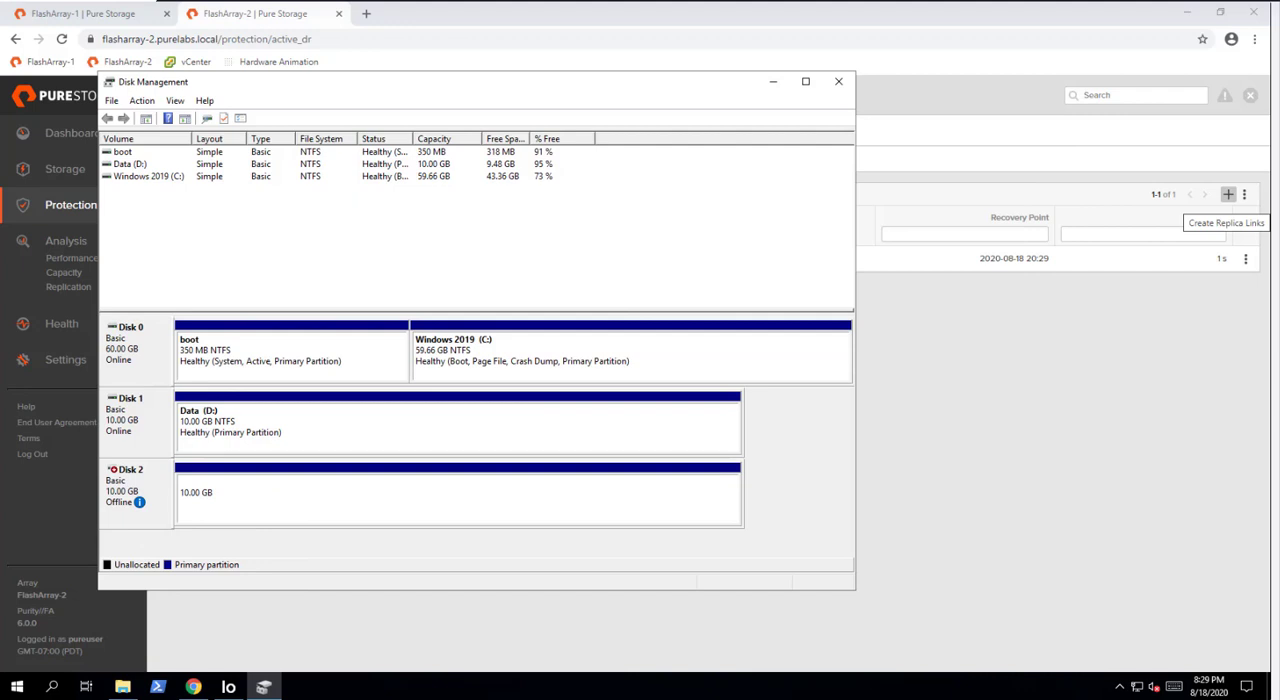
left_click(773, 81)
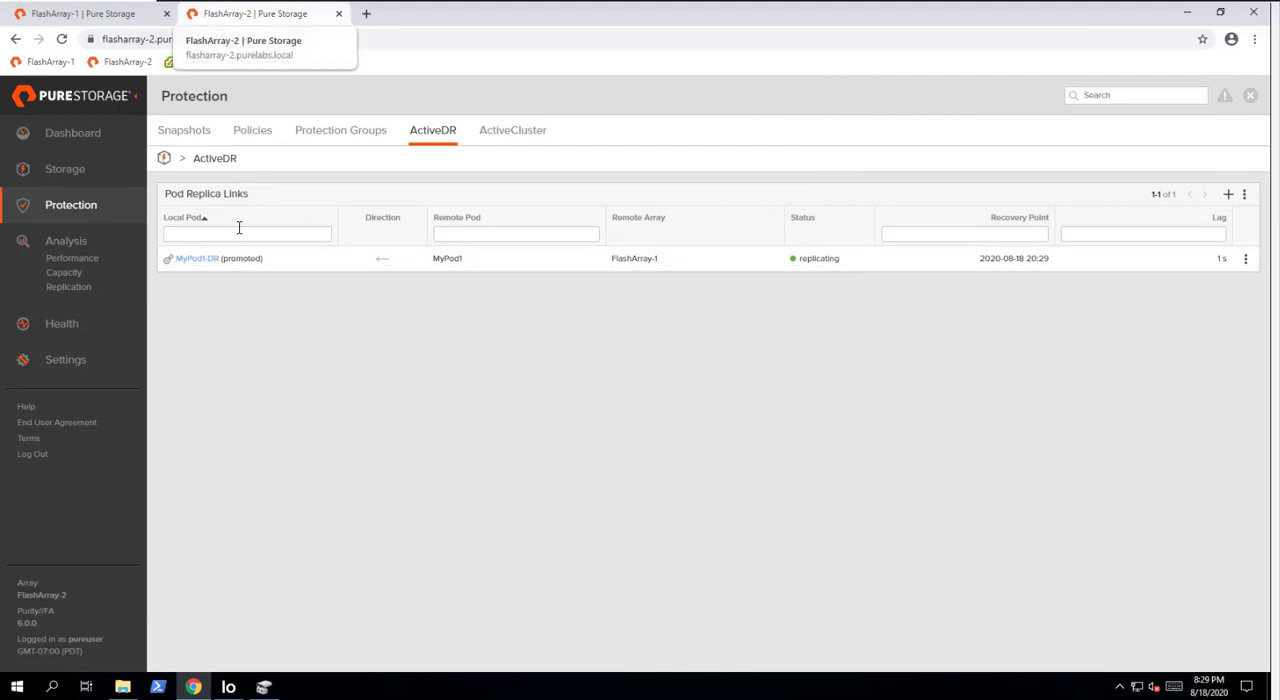
- Demote the local pod MyPod1-DR from its ActiveDR replica link
double_click(244, 259)
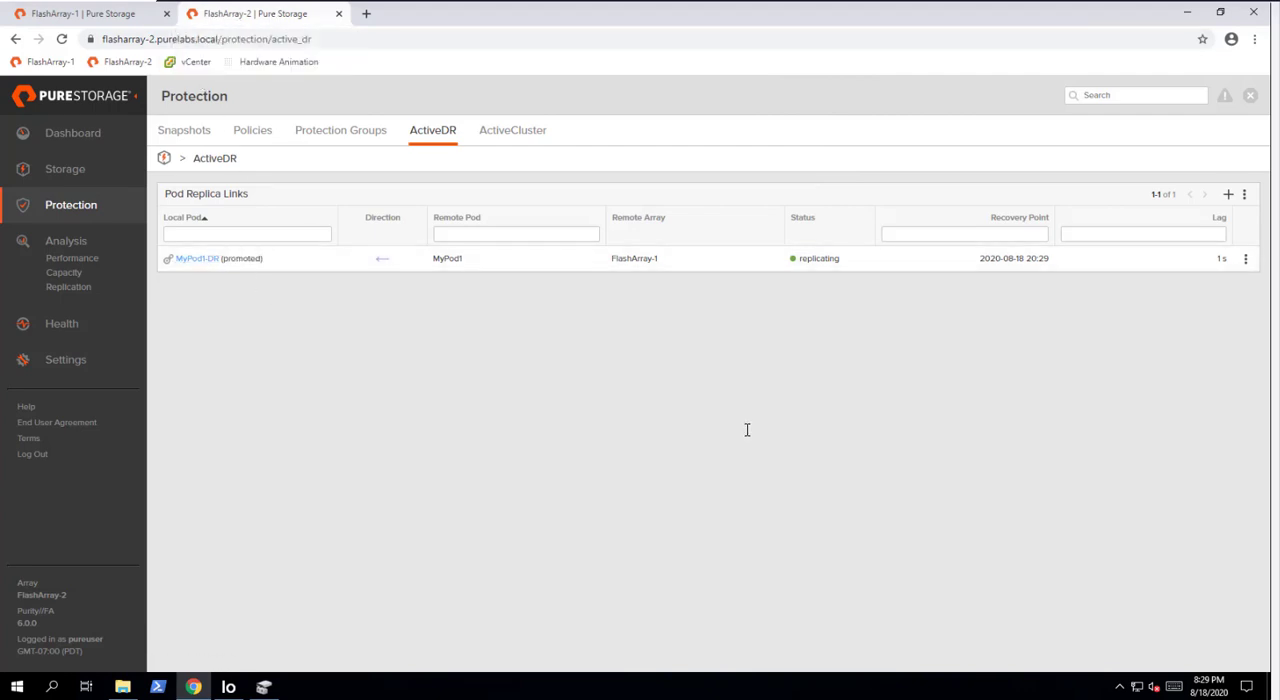
left_click(1245, 259)
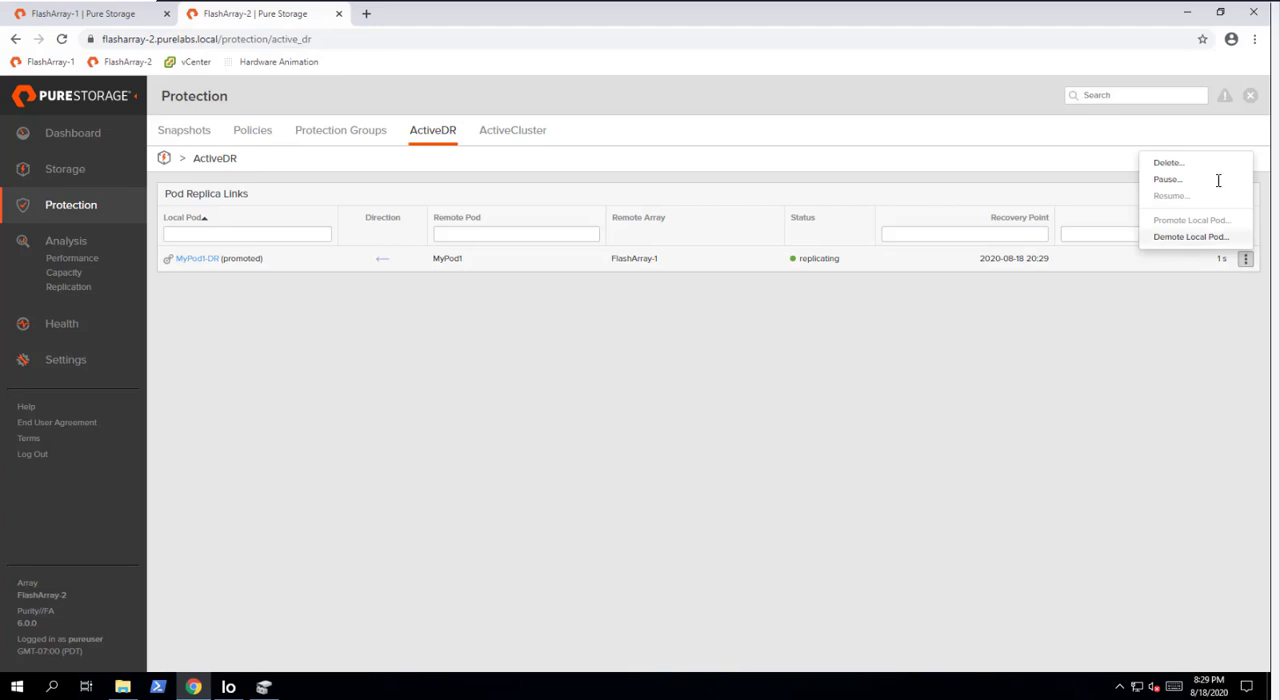
left_click(1179, 237)
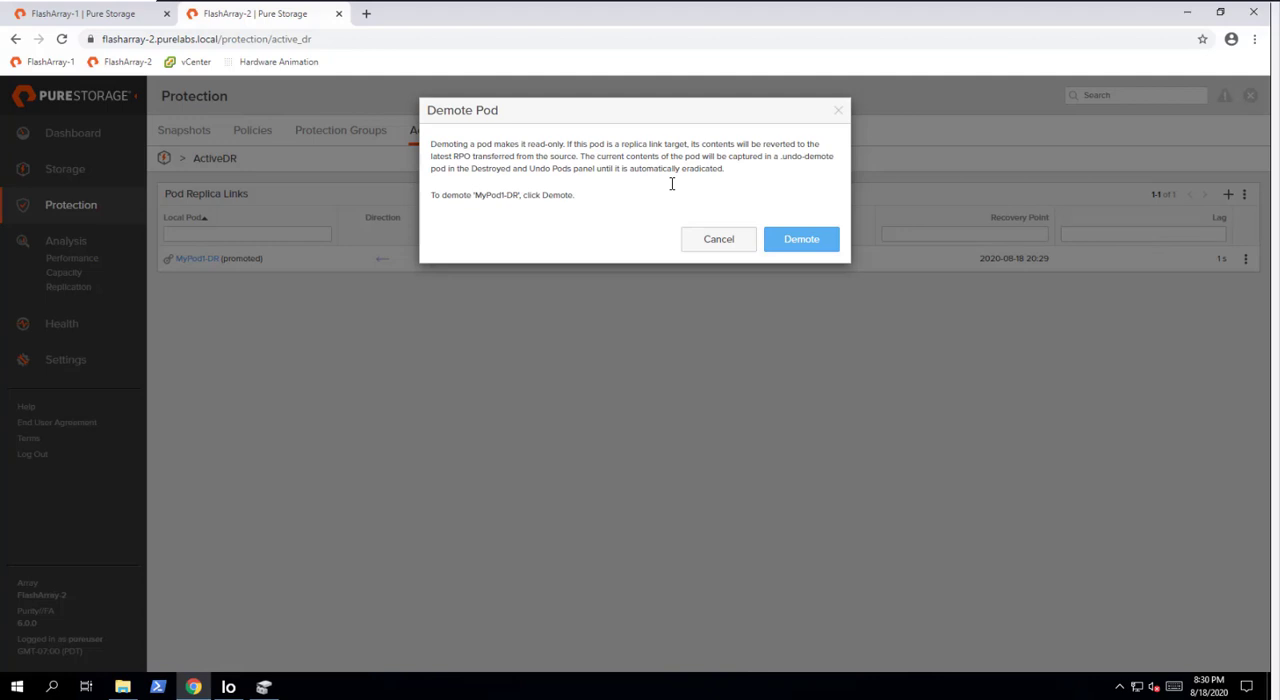
left_click(792, 247)
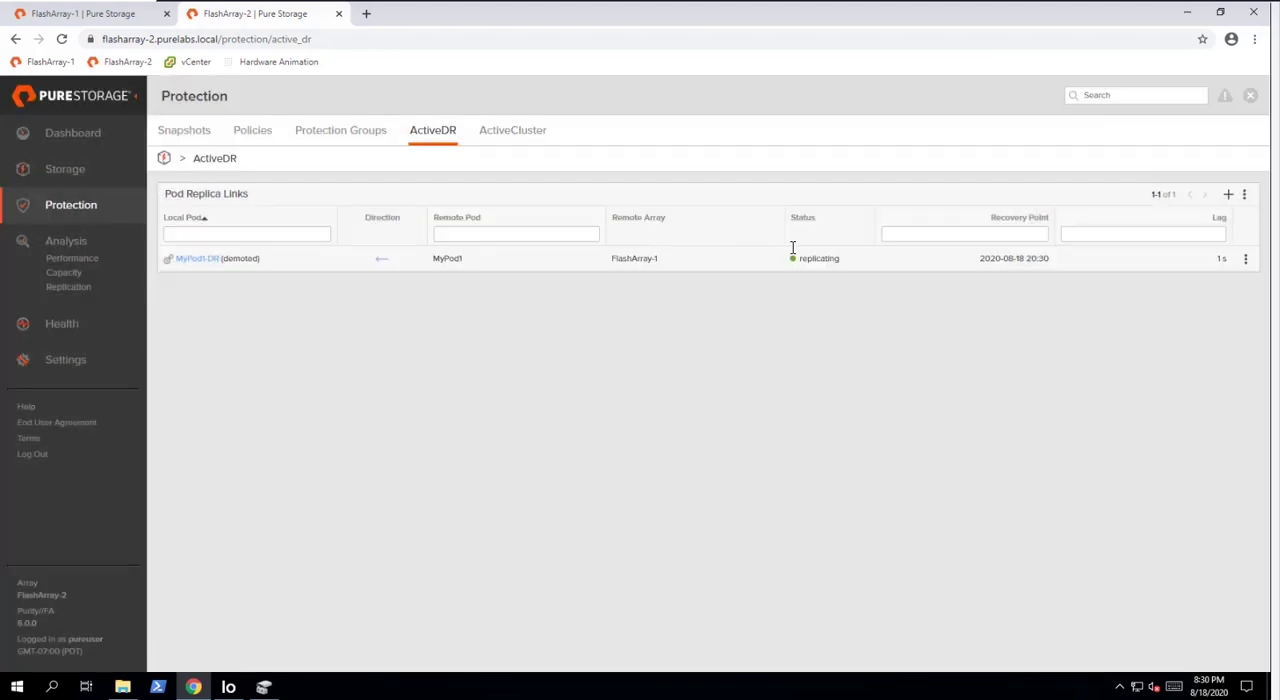
- Eradicate the MyPod1-DR.undo-demote pod from the destroyed and undo pods in FlashArray-2's storage
left_click(65, 169)
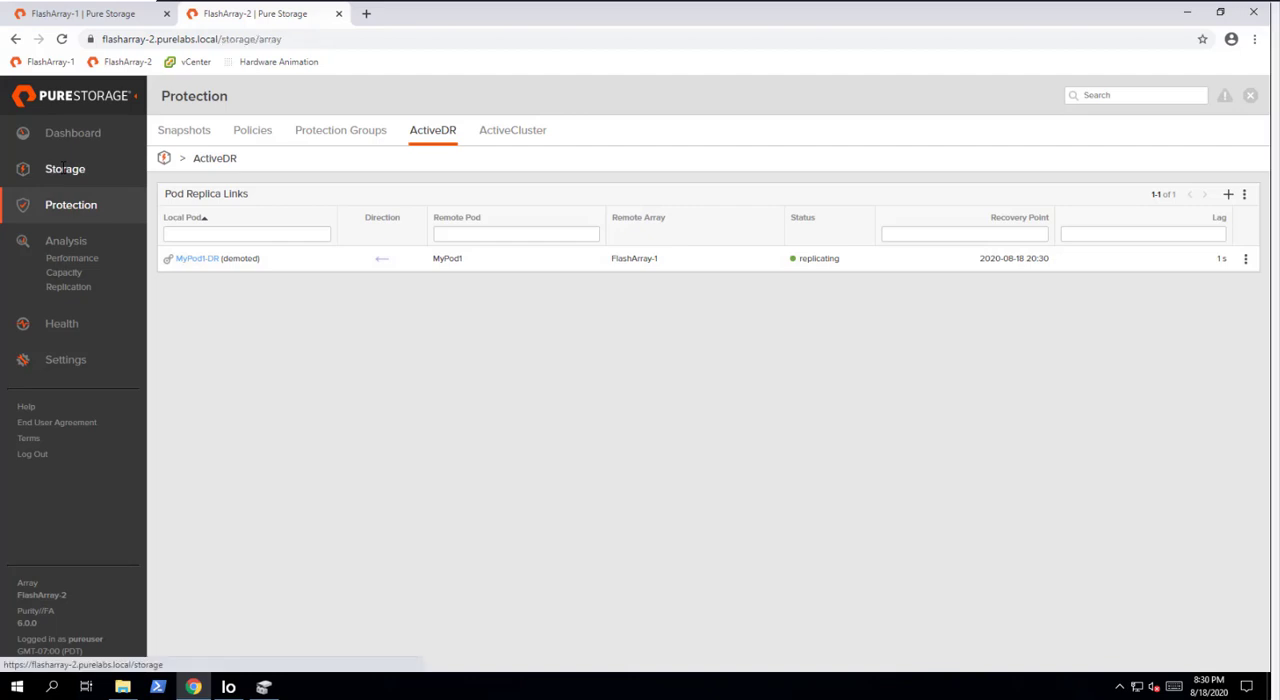
left_click(335, 133)
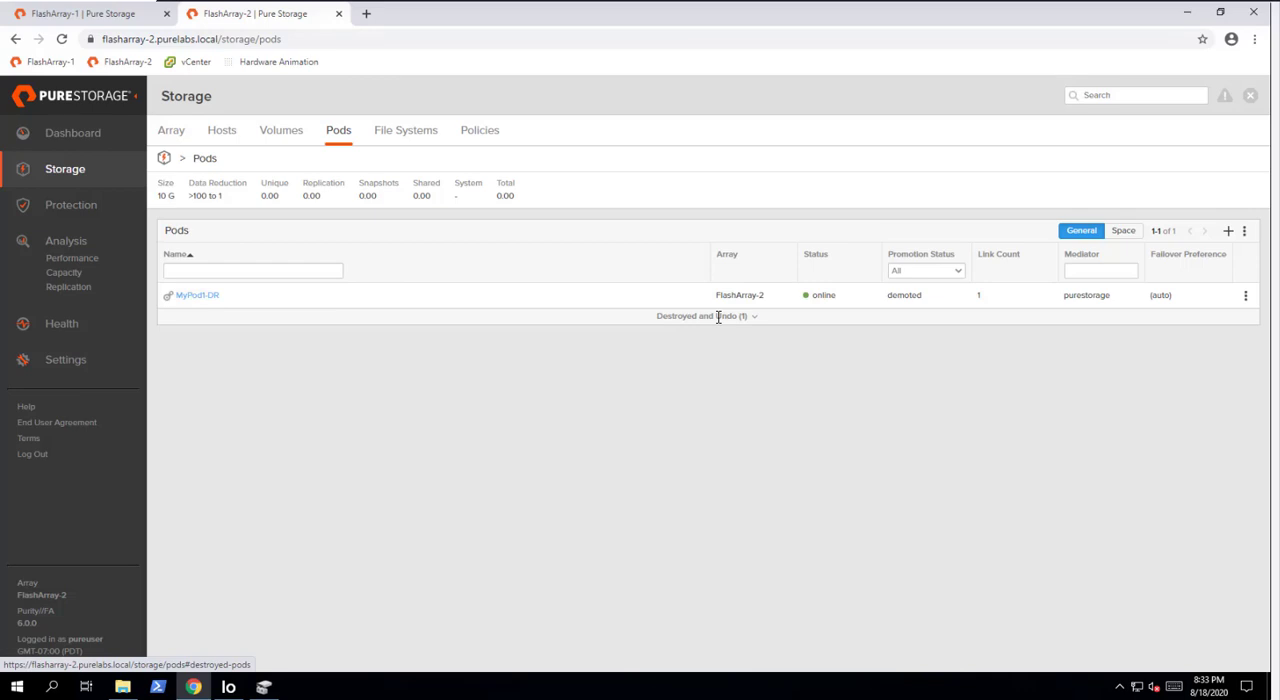
left_click(718, 317)
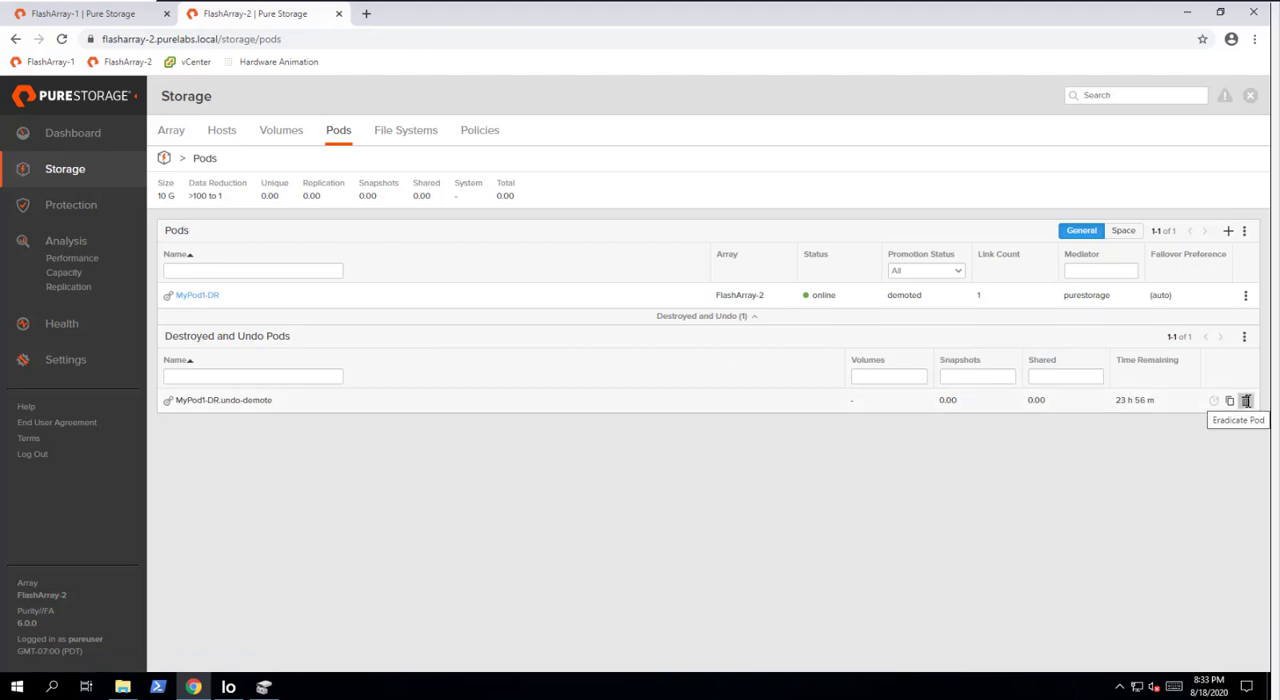
left_click(1246, 401)
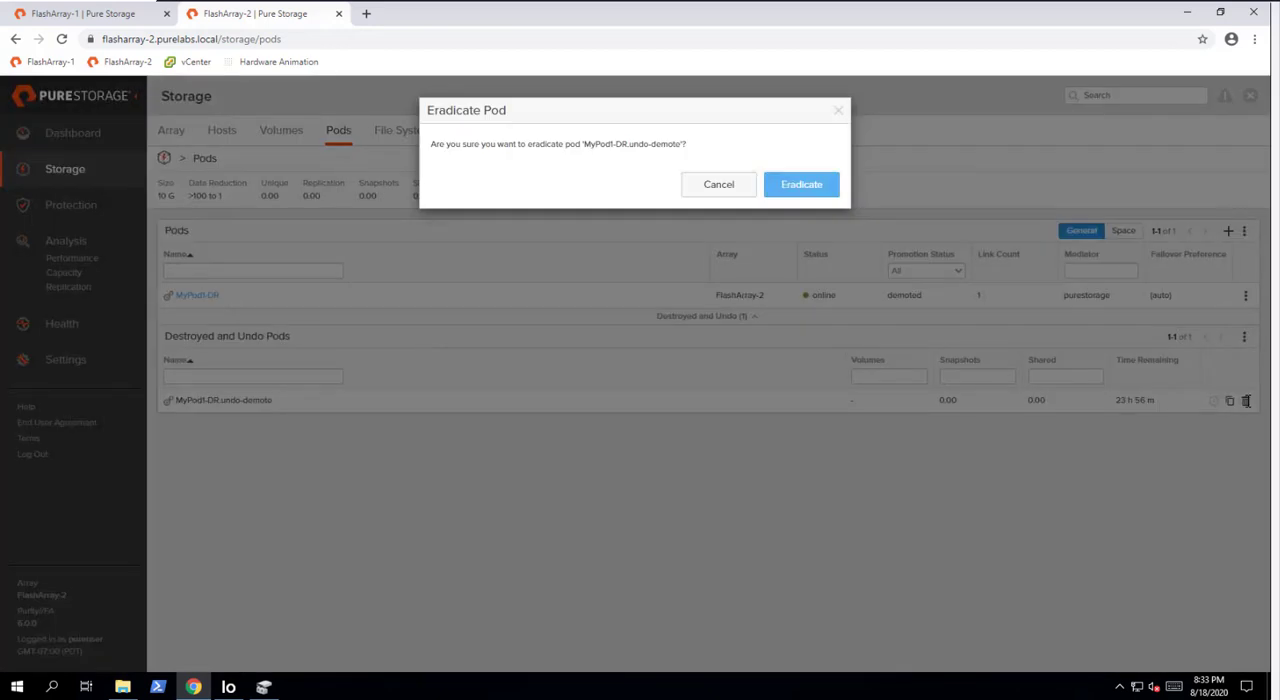
left_click(801, 185)
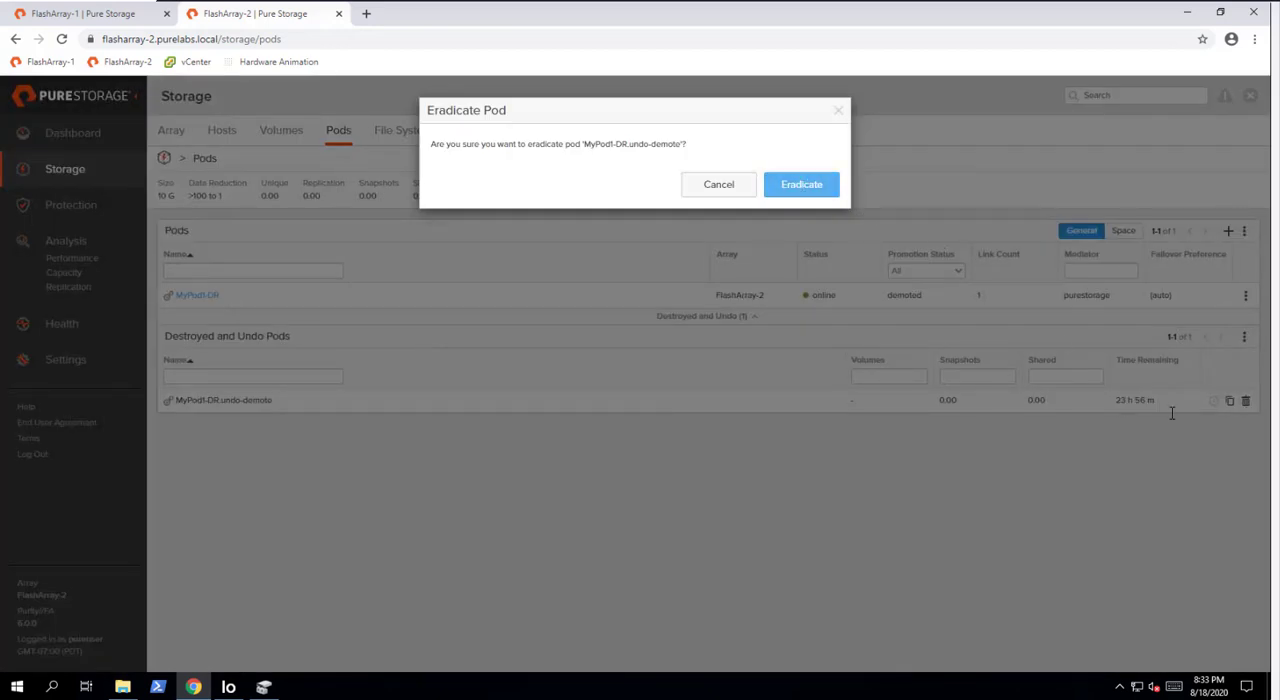
left_click(794, 186)
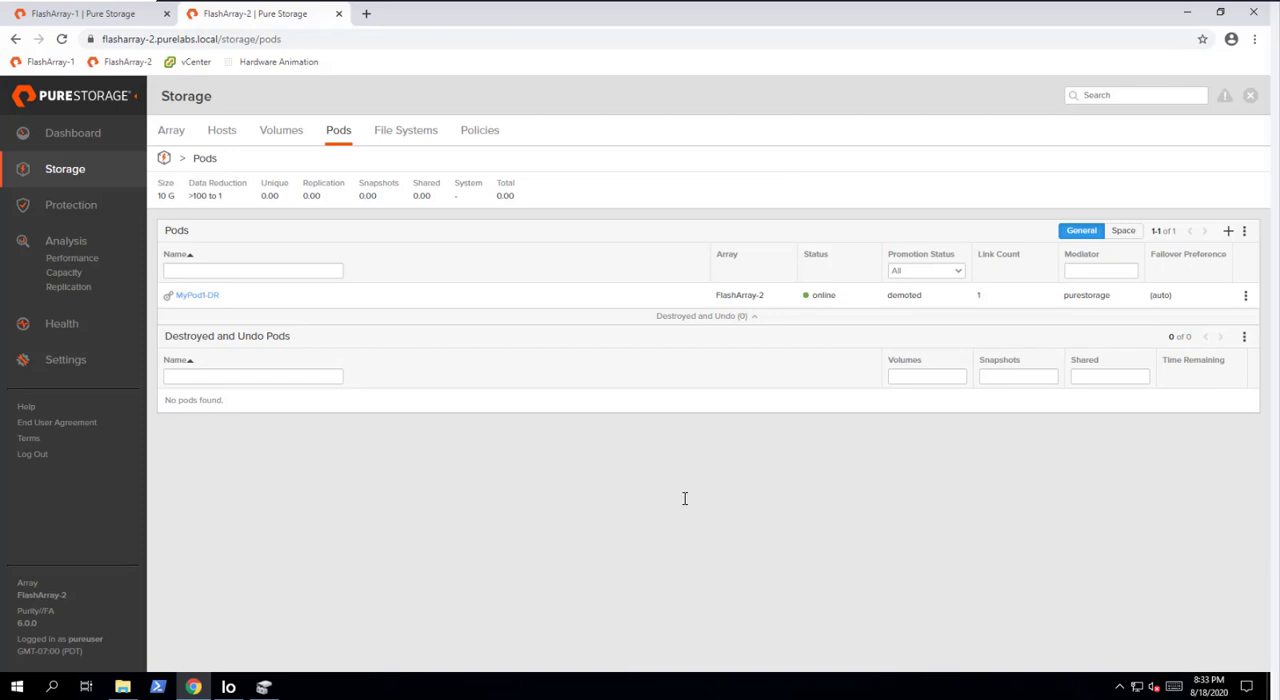
- Check the contents of the mydata text file on the Data (D:) drive, and close the file and the Explorer window
left_click(122, 686)
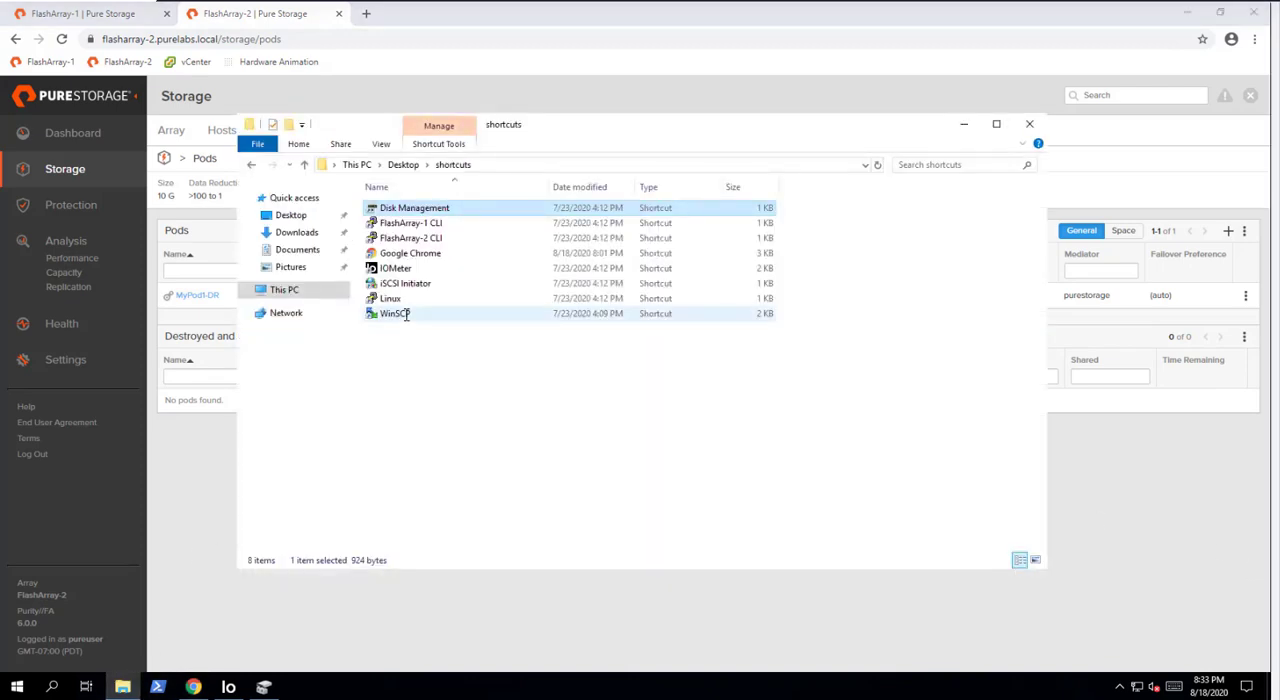
left_click(280, 290)
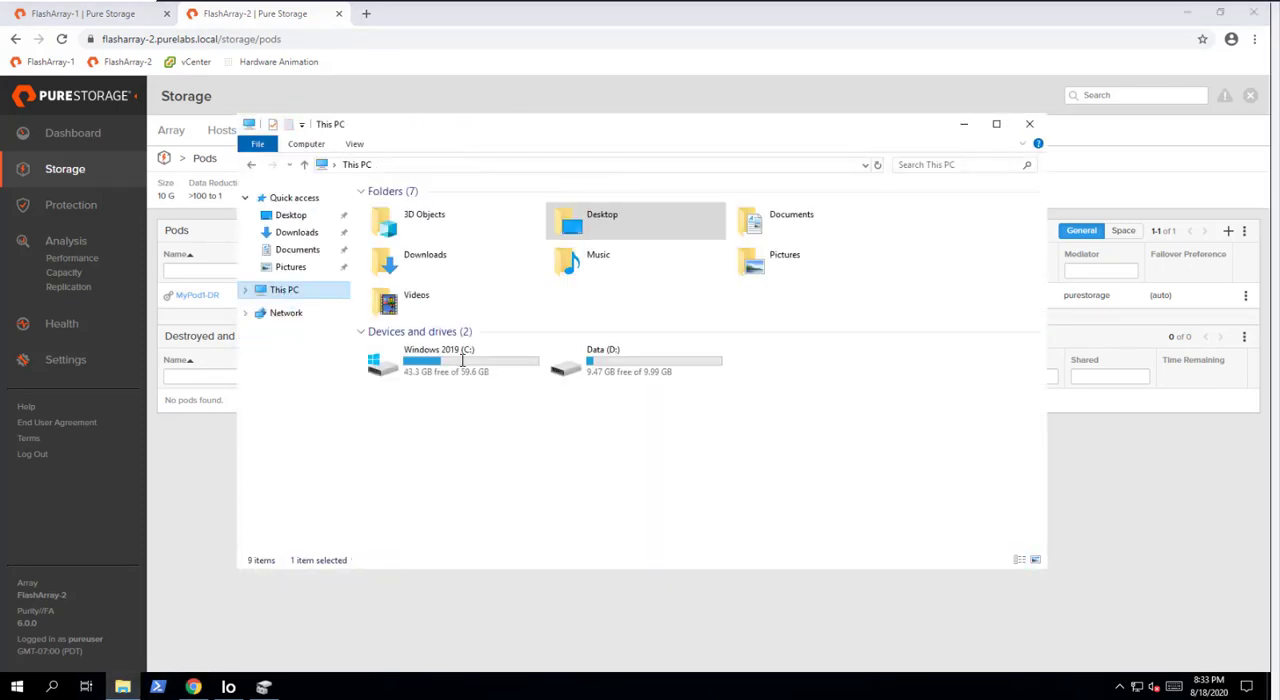
double_click(575, 362)
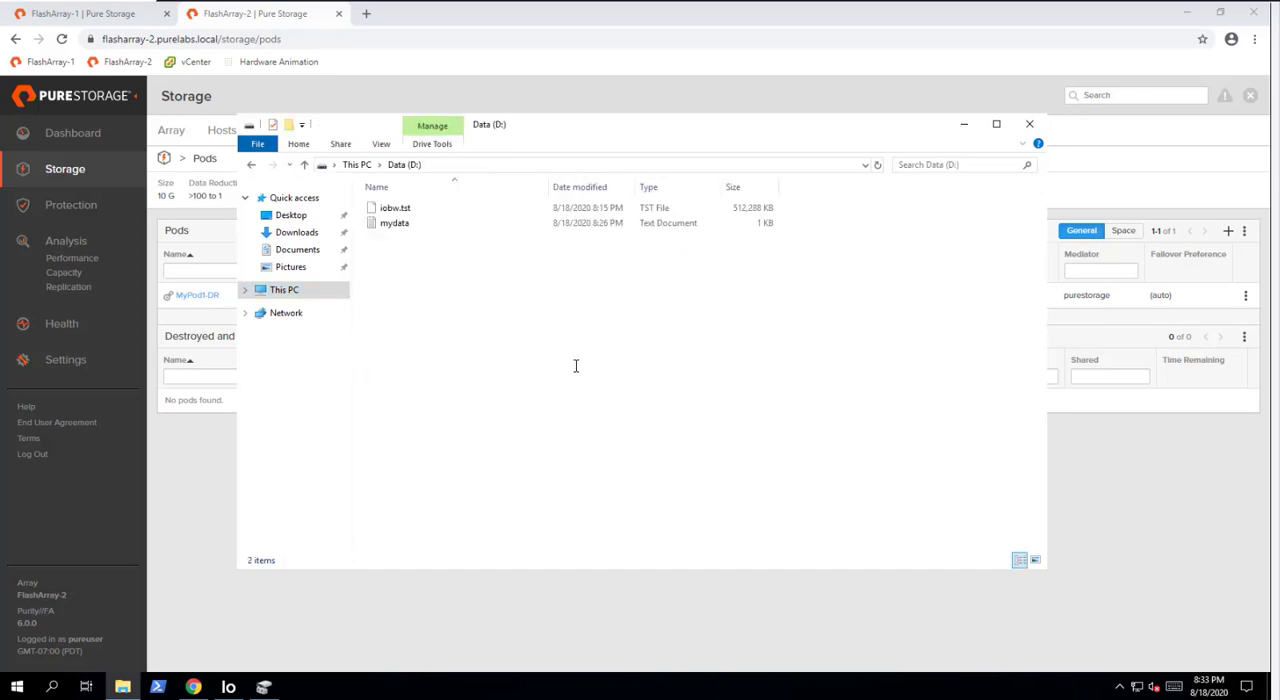
double_click(396, 223)
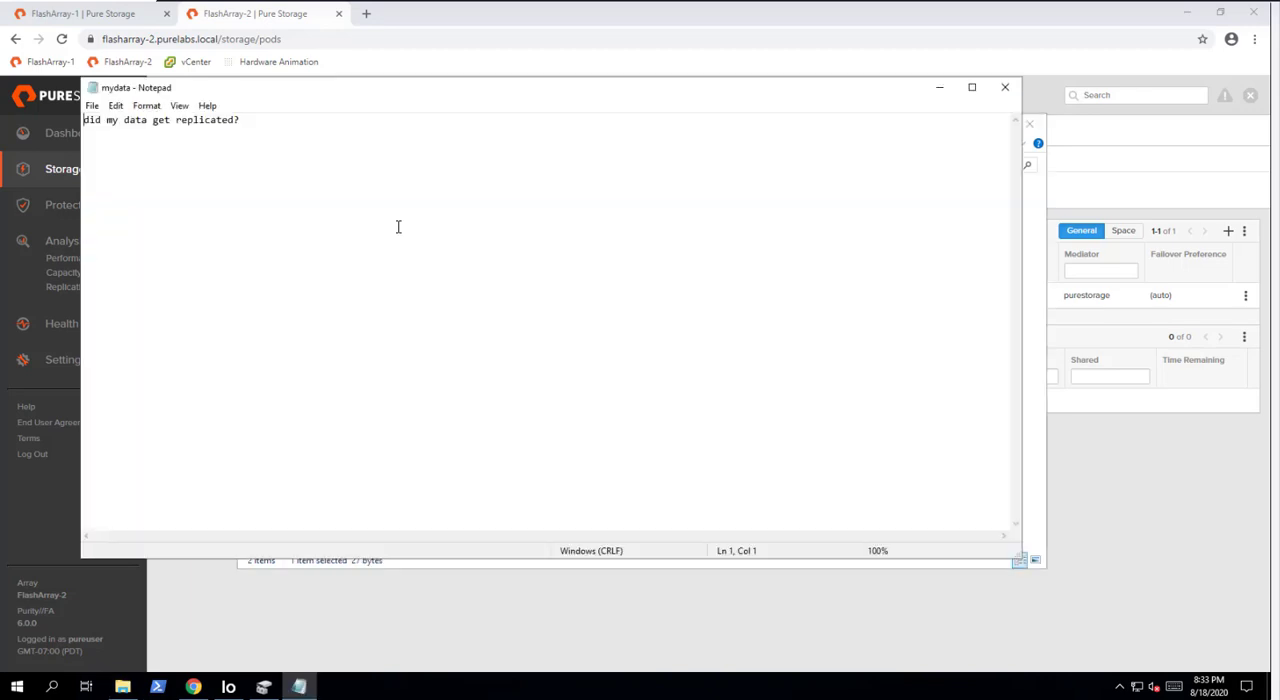
double_click(135, 164)
left_click(1003, 88)
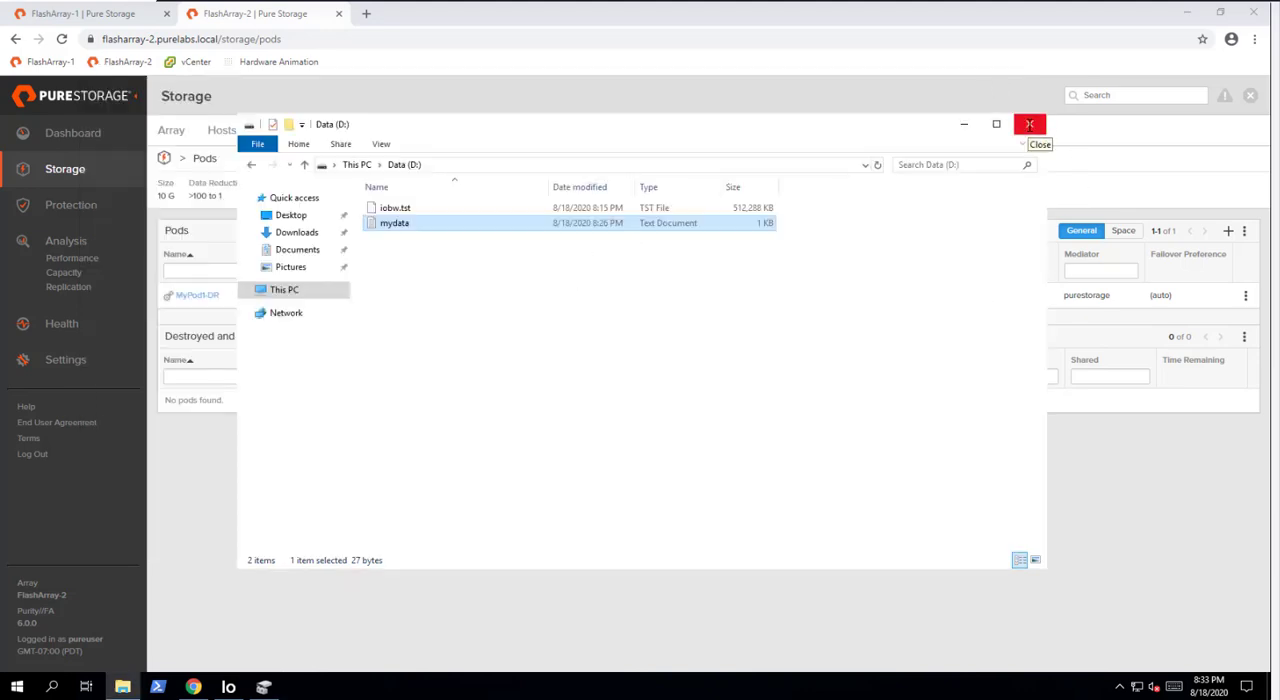
left_click(1029, 124)
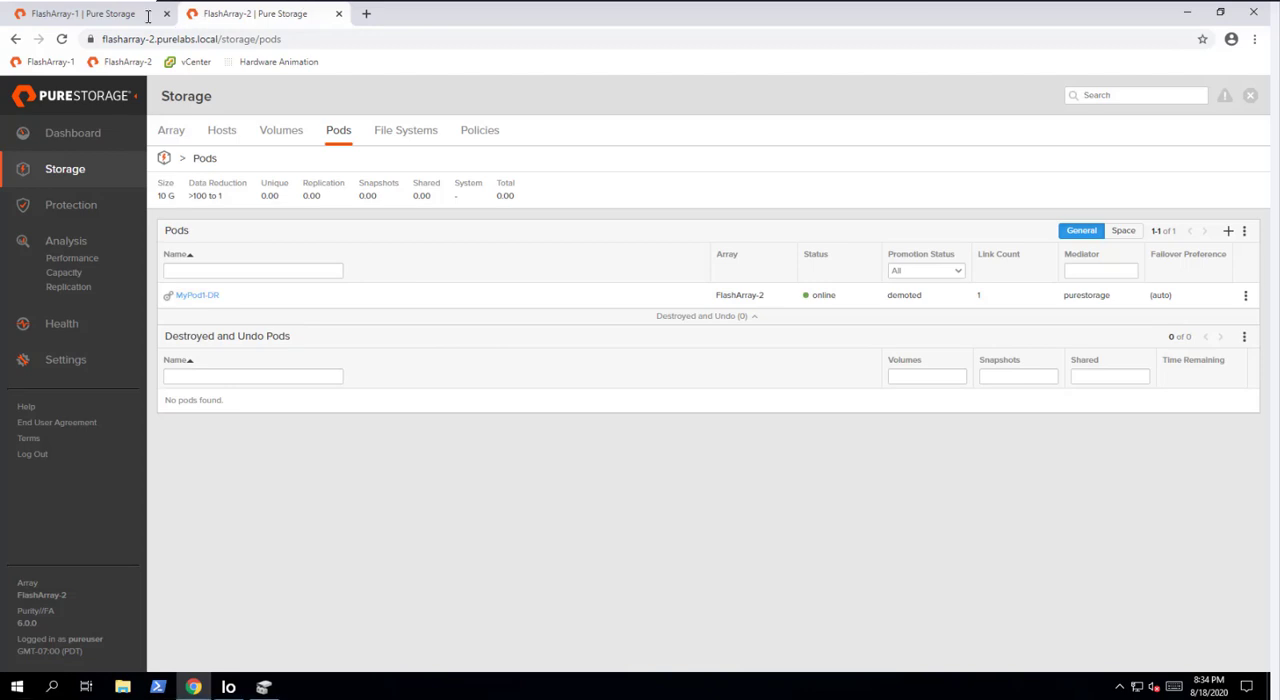
- Disconnect the windows host from the MyPod1::windows-lun-01 volume on FlashArray-1
left_click(111, 12)
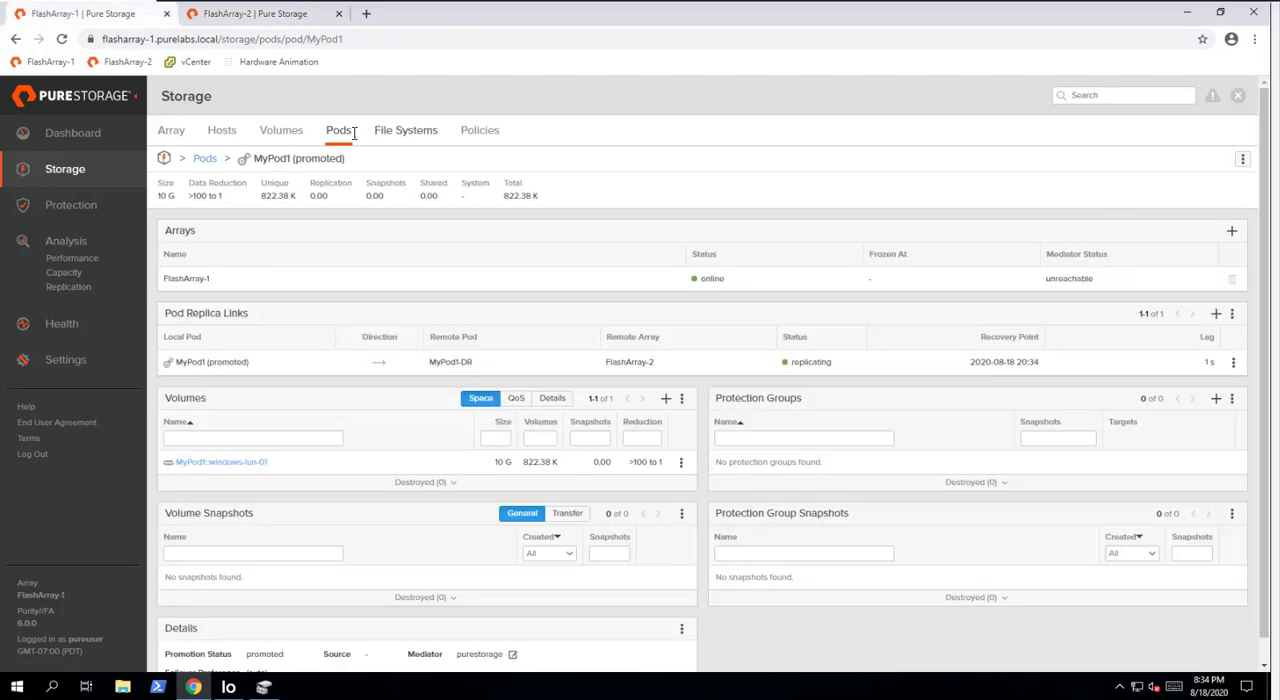
left_click(276, 132)
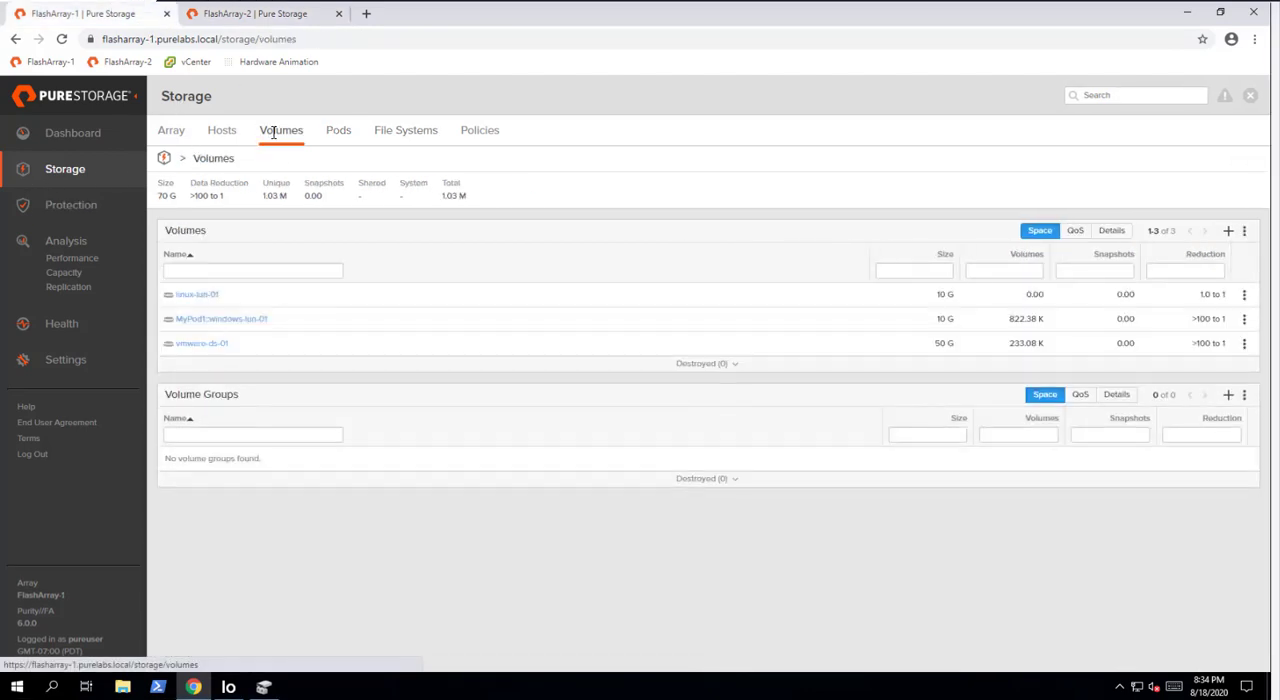
left_click(232, 318)
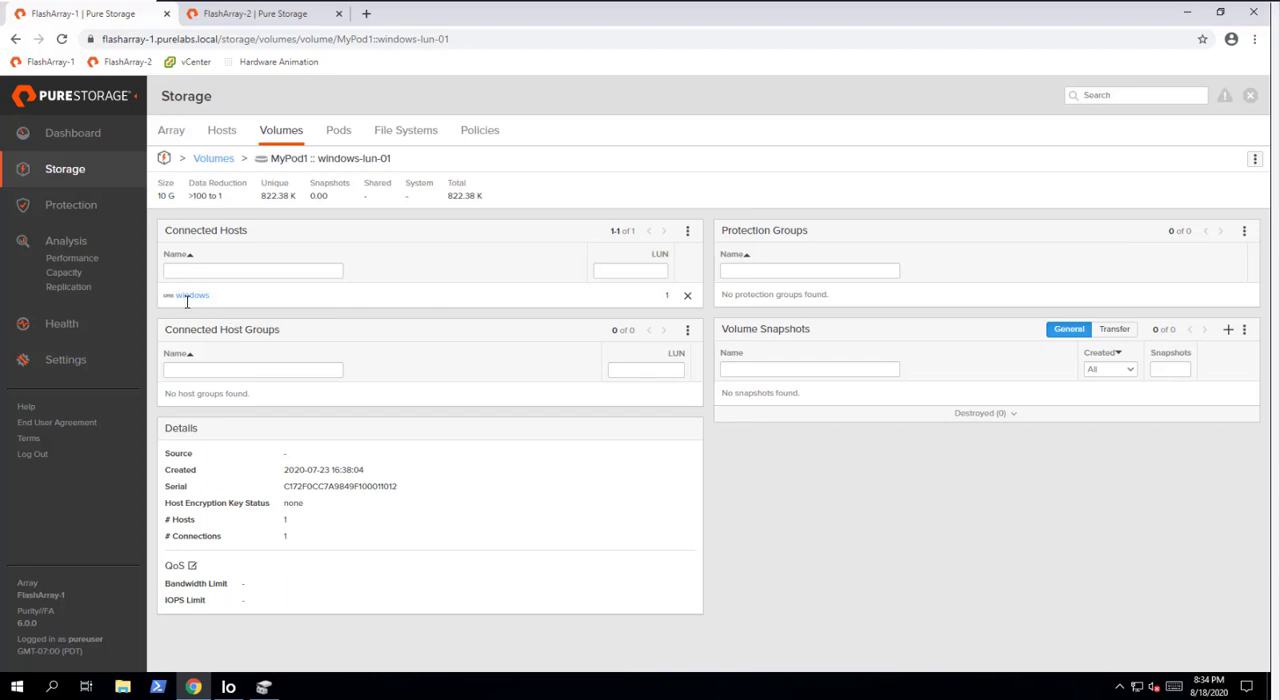
left_click(687, 296)
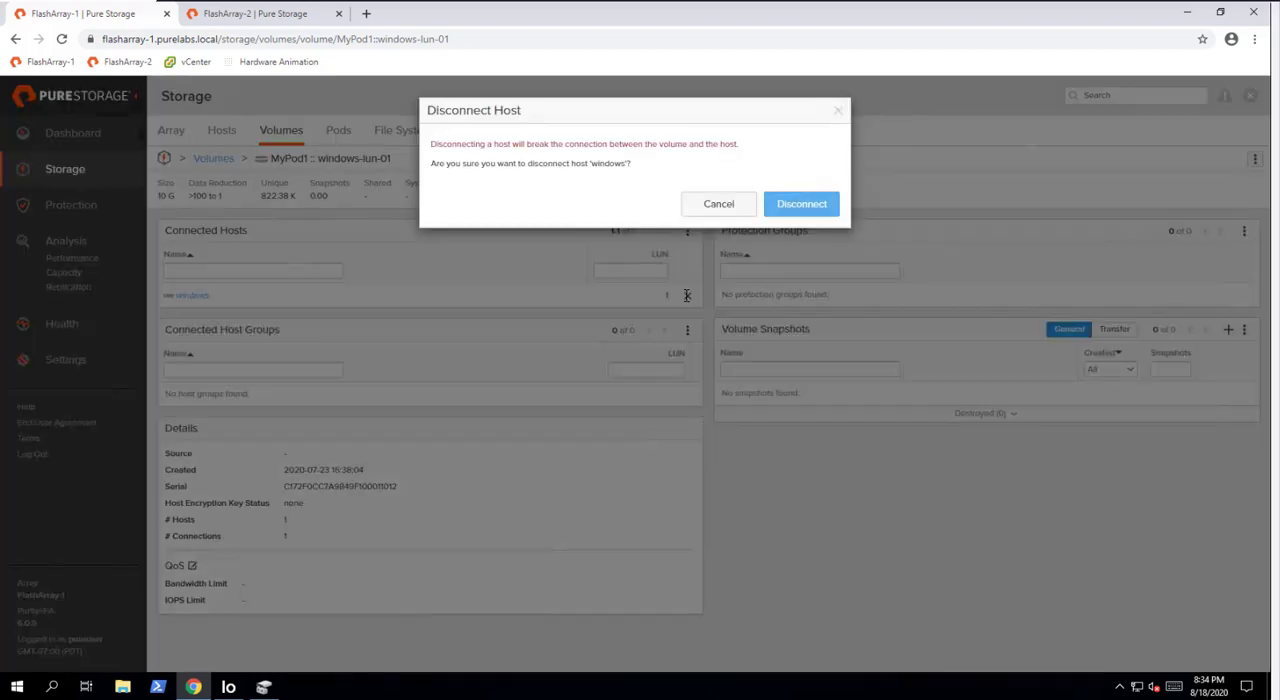
left_click(808, 204)
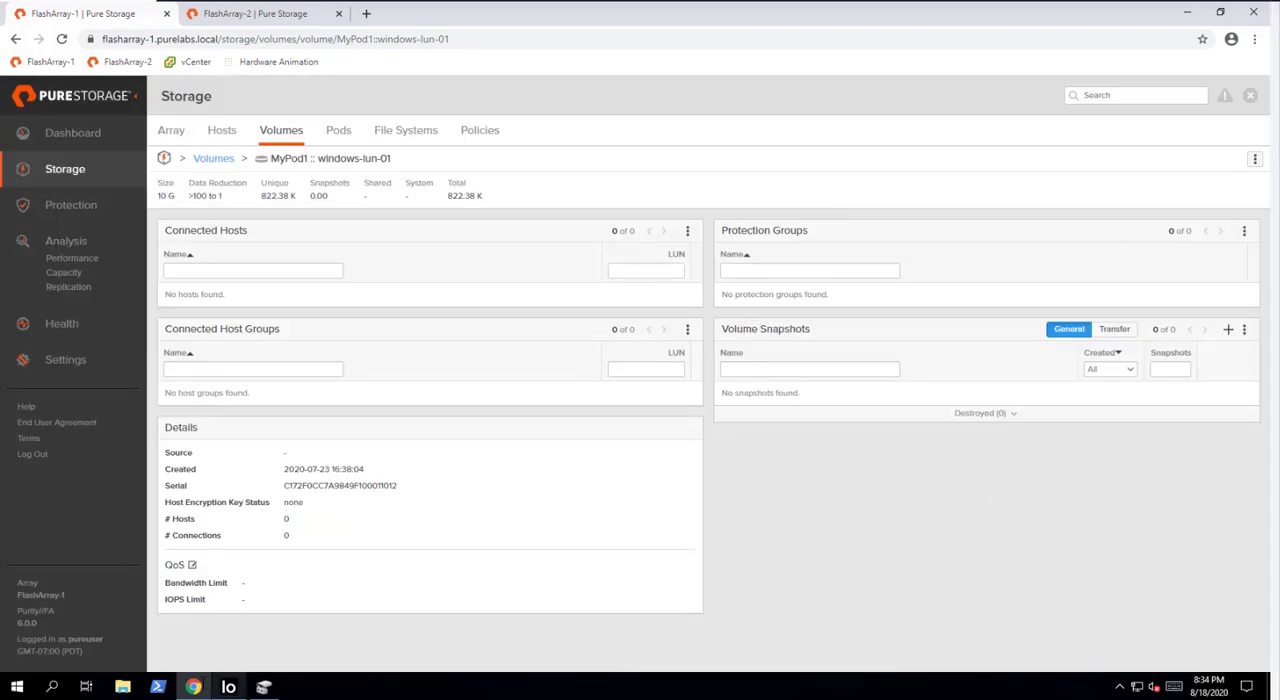
- Refresh the disk list in Disk Management and minimize its window
left_click(264, 686)
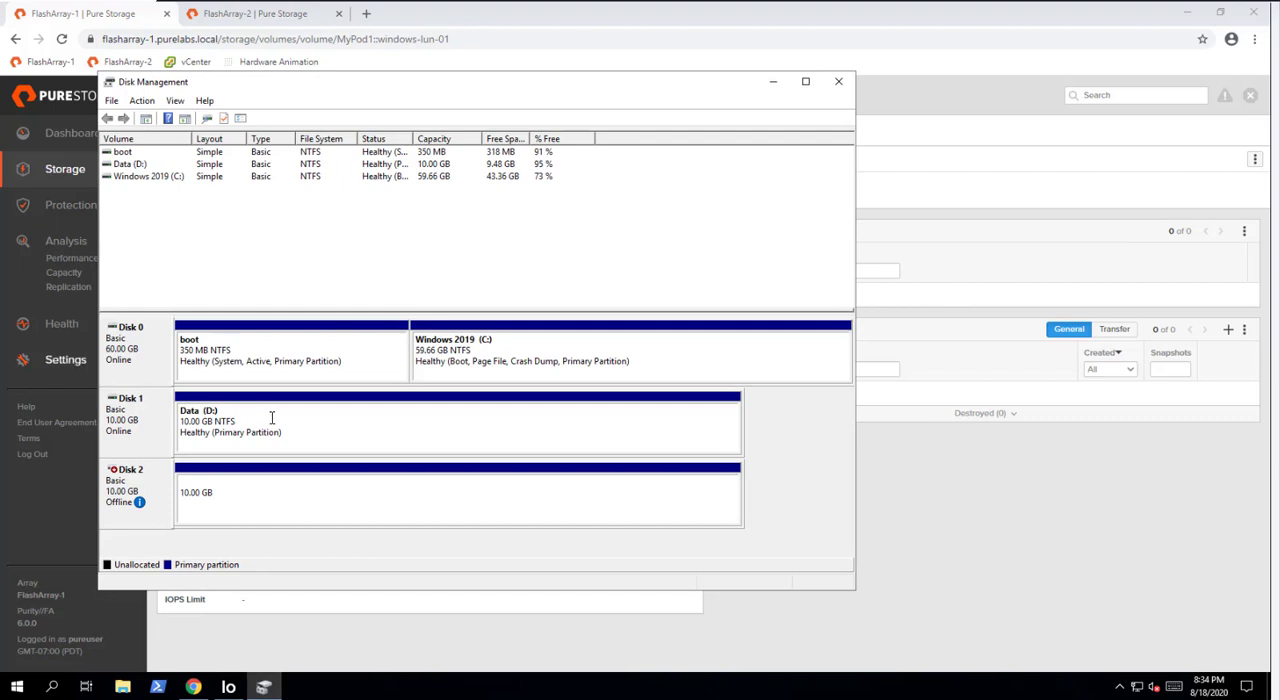
left_click(143, 101)
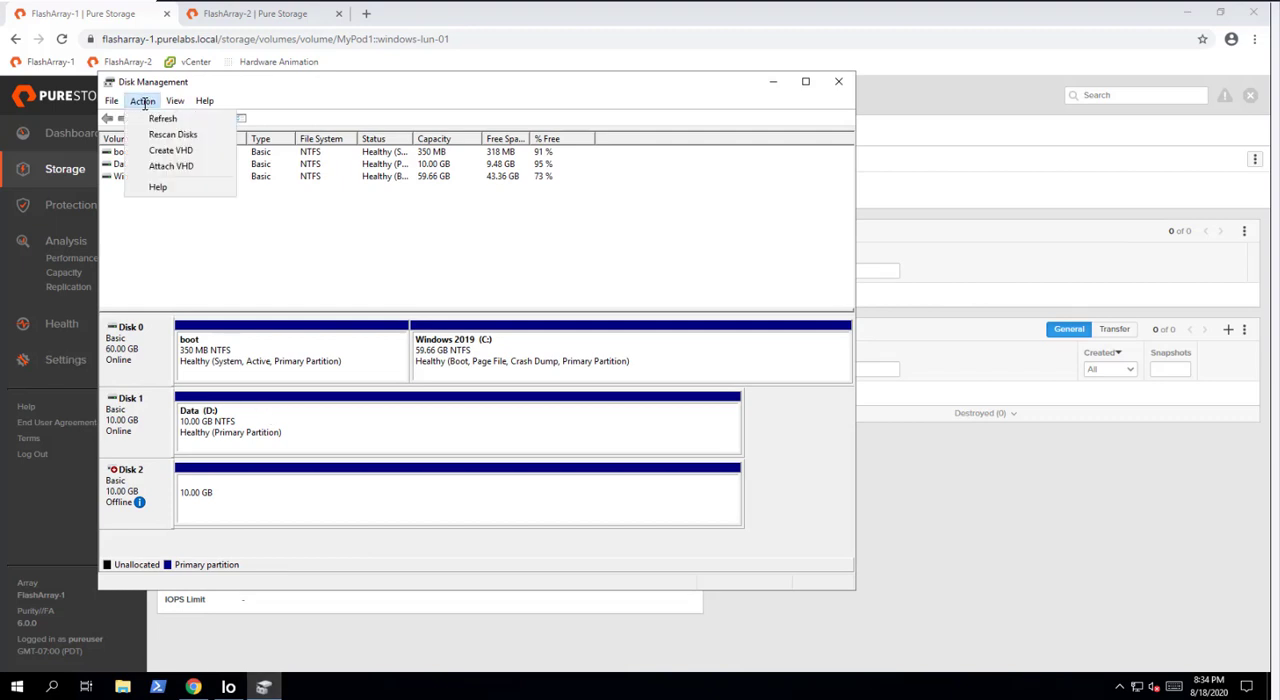
left_click(162, 118)
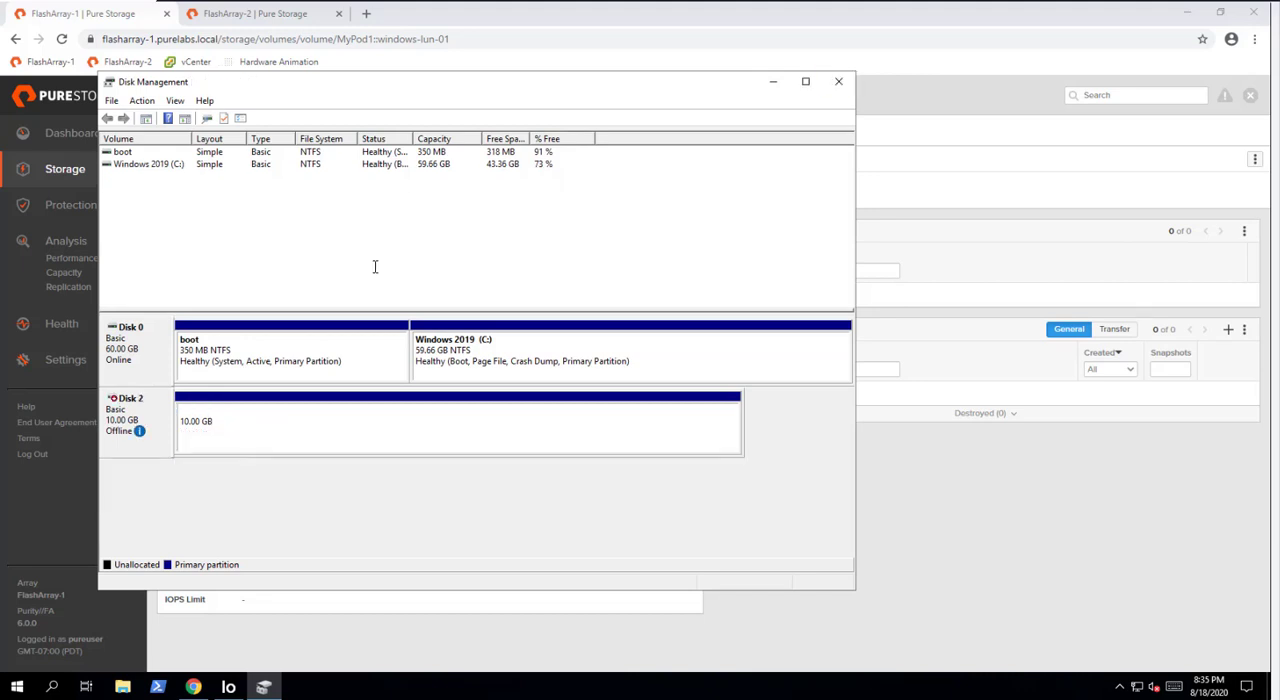
left_click(773, 81)
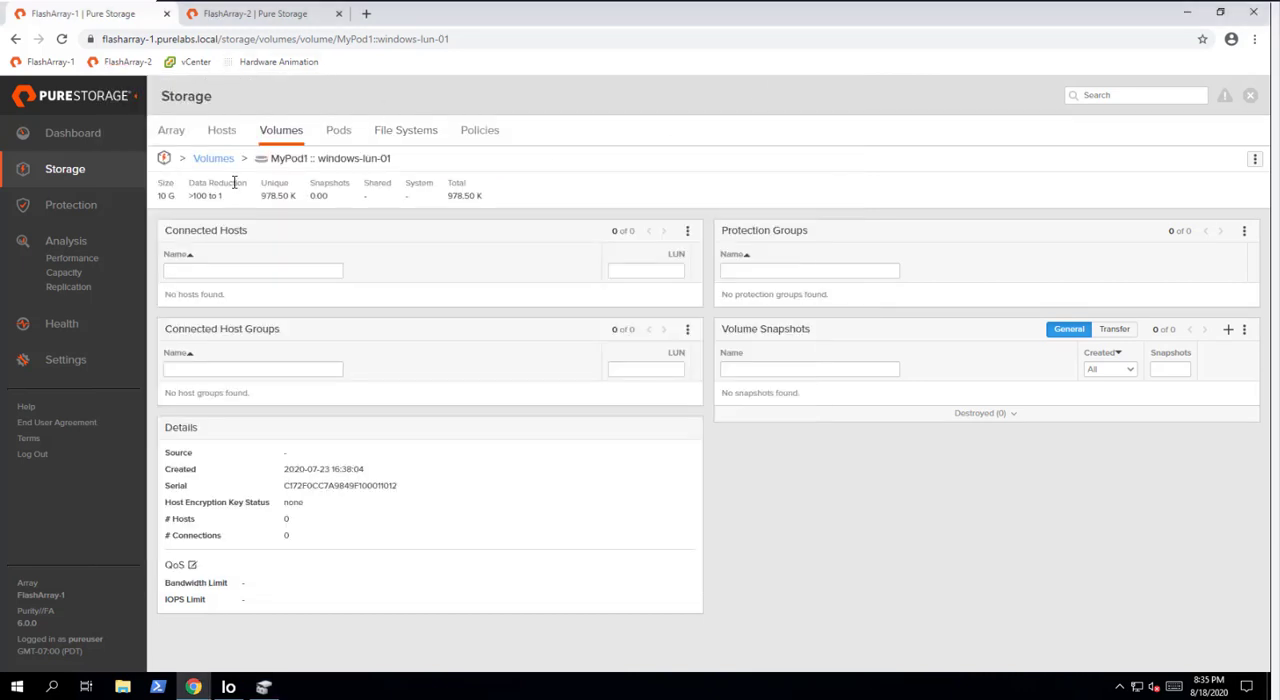
- Demote the local pod MyPod1 from its ActiveDR replica link on FlashArray-1, using the Quiesce option
left_click(70, 205)
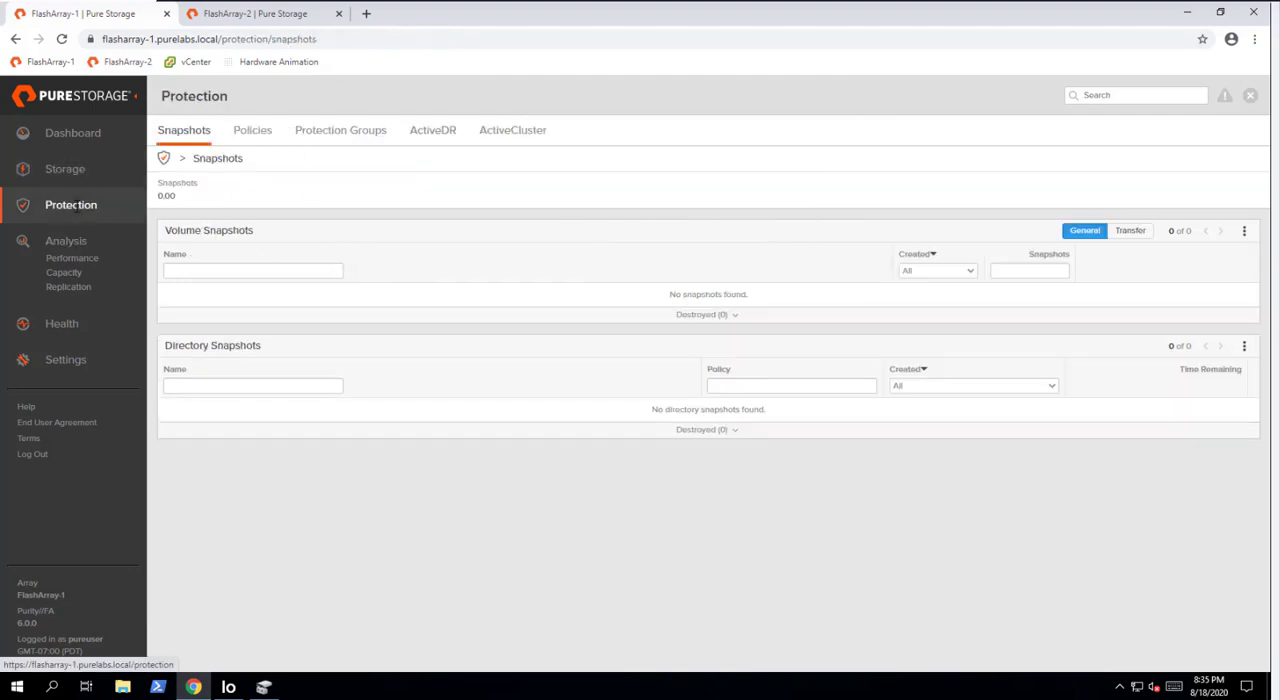
left_click(437, 128)
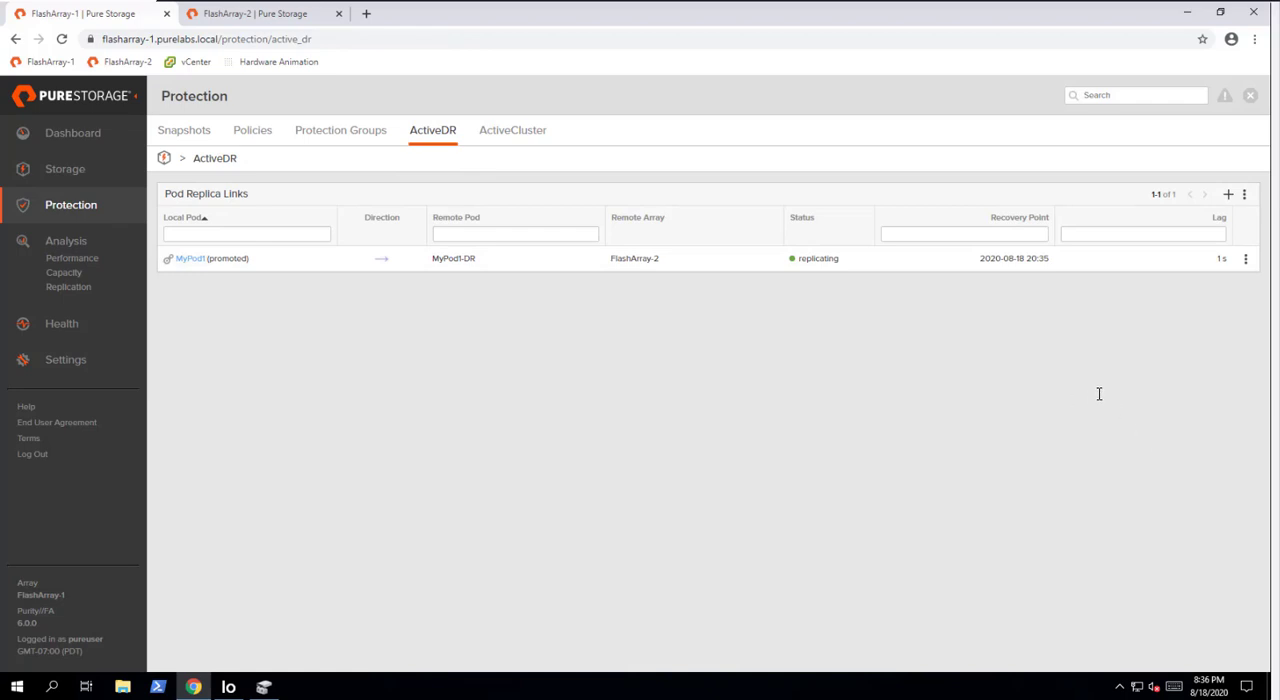
left_click(1247, 259)
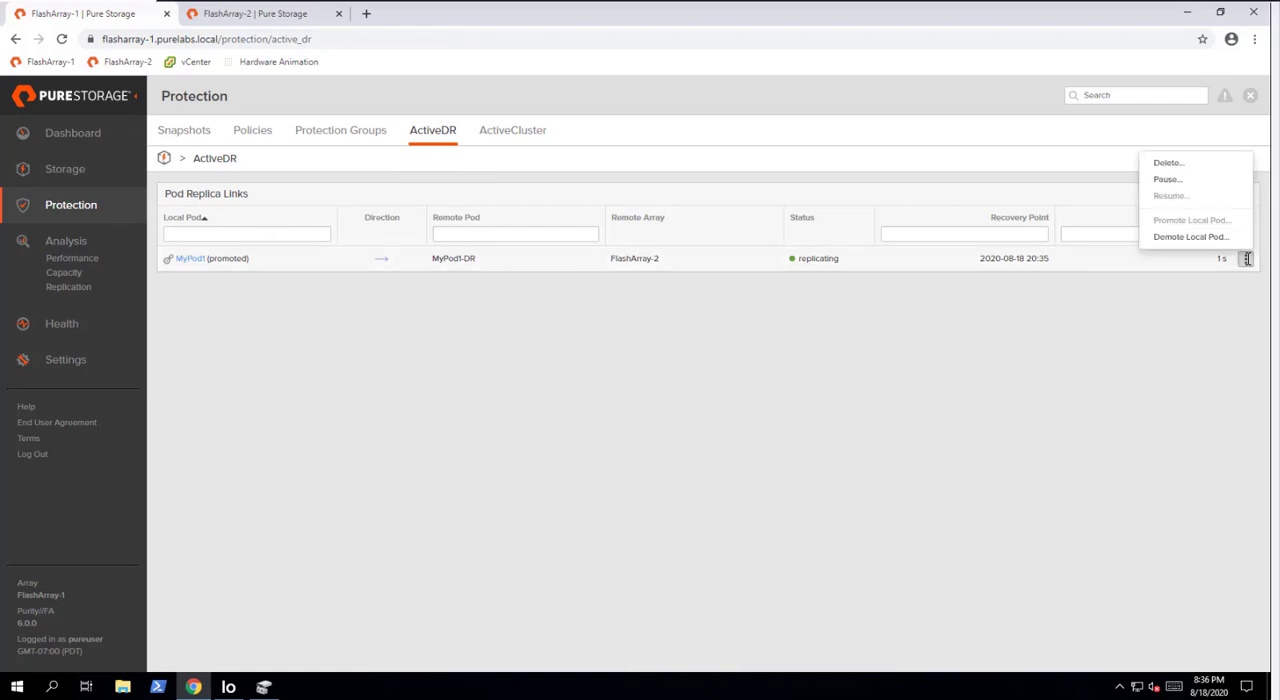
left_click(1190, 237)
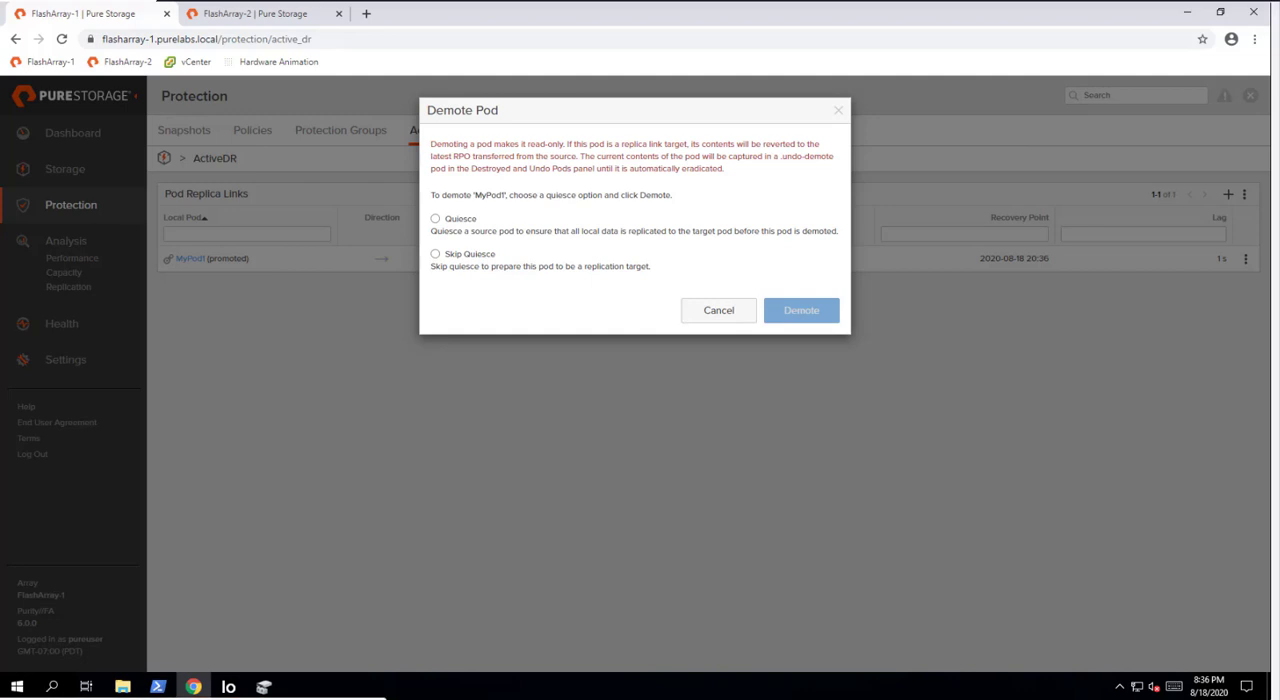
left_click(435, 219)
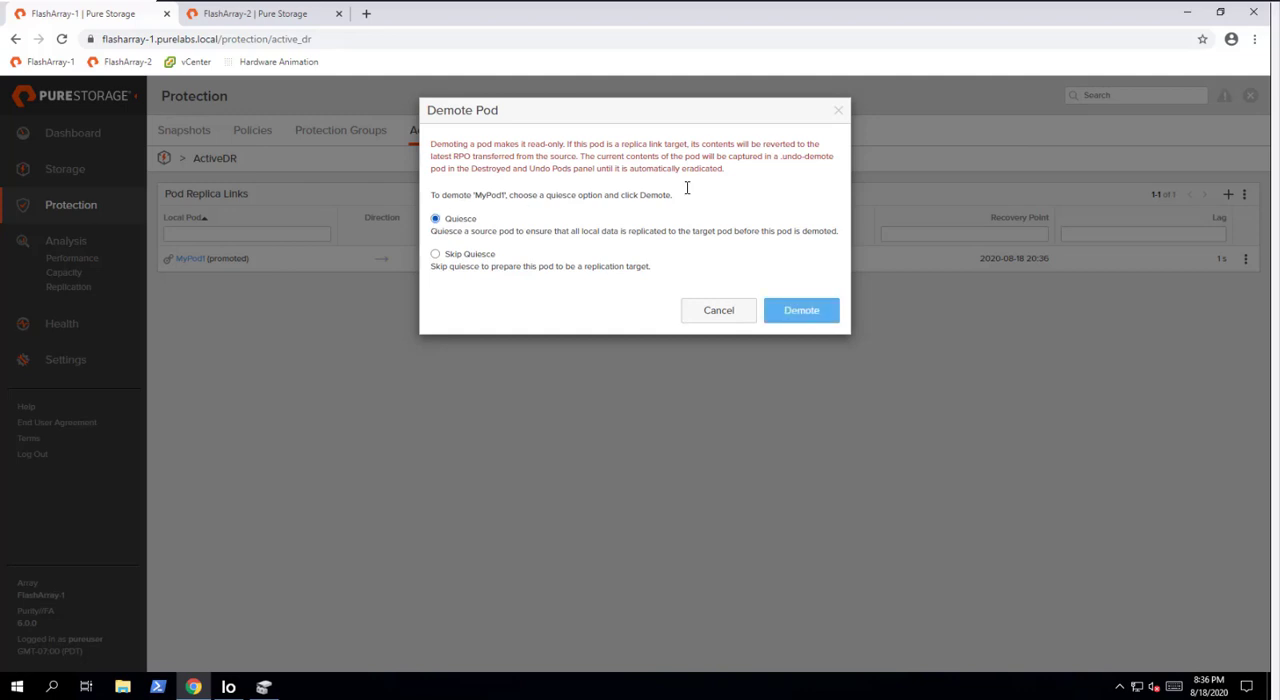
left_click(801, 310)
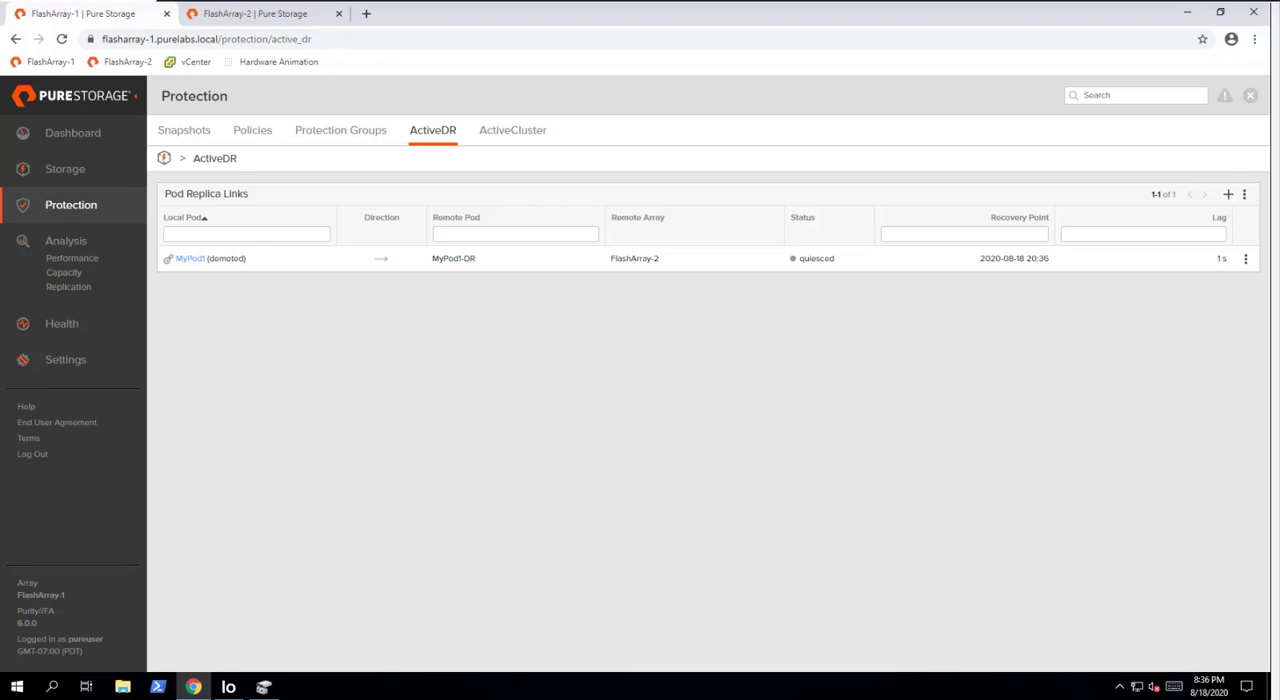
- Promote the local pod MyPod1-DR from its ActiveDR replica link on FlashArray-2 and check its promotion status
left_click(250, 15)
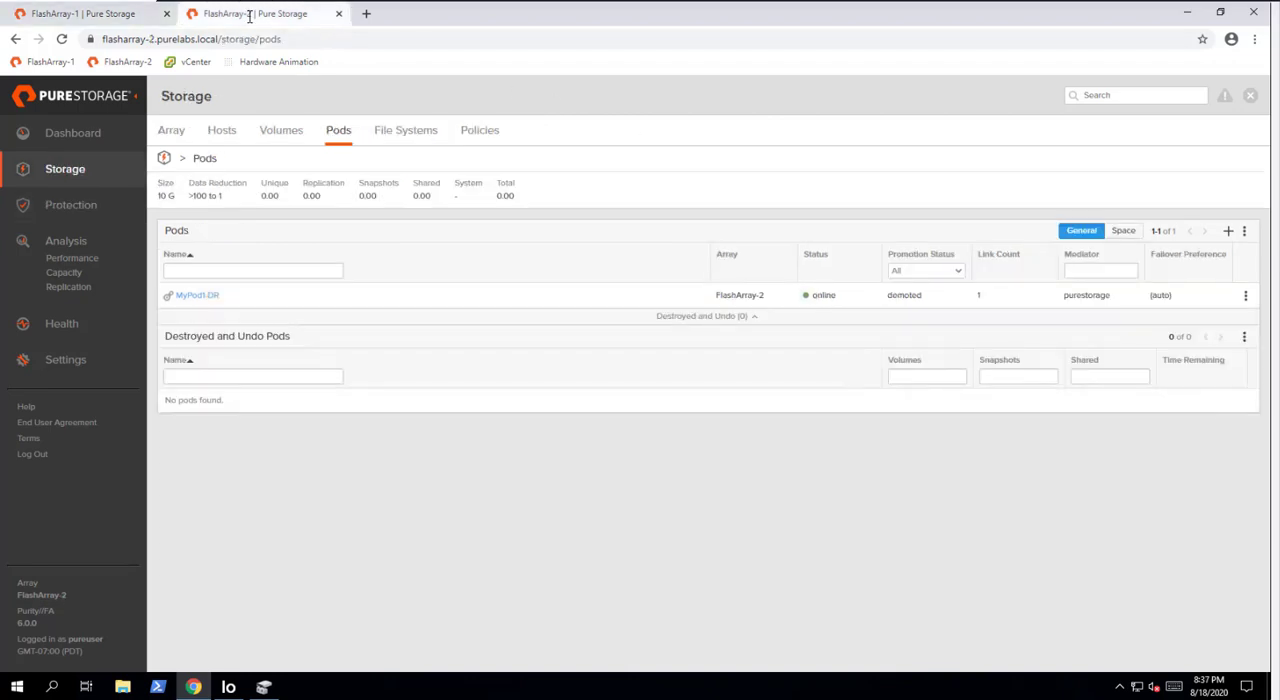
left_click(71, 204)
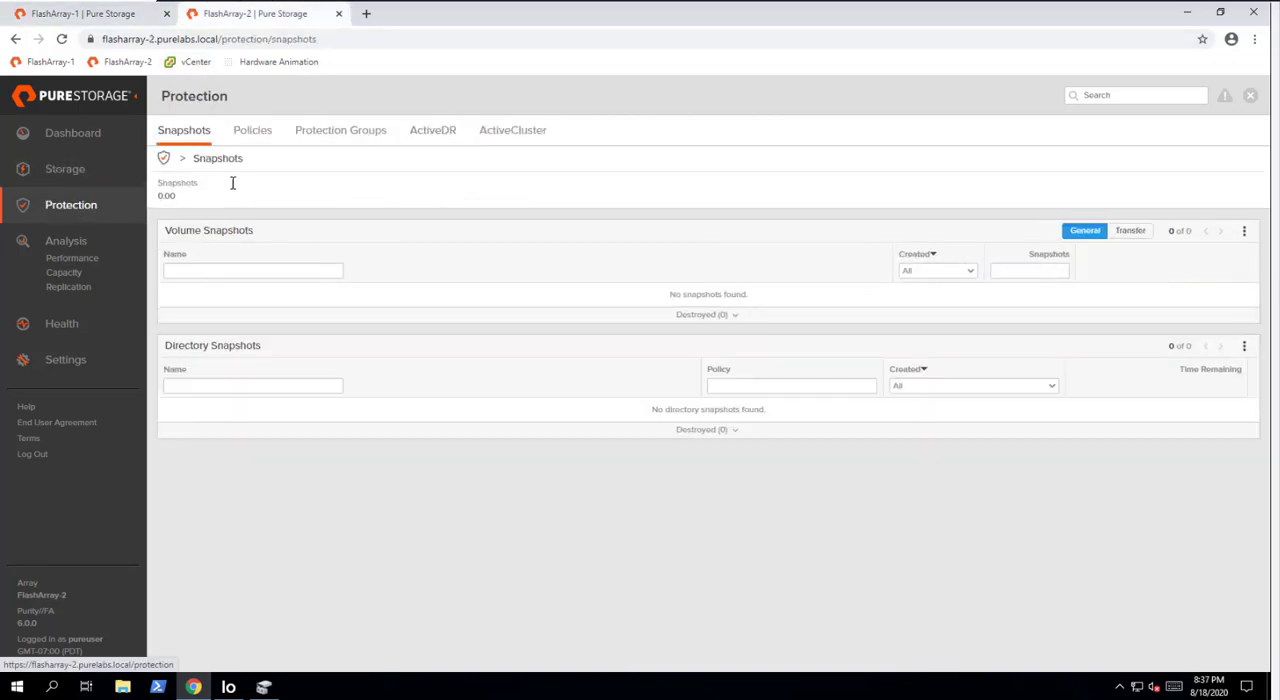
left_click(448, 130)
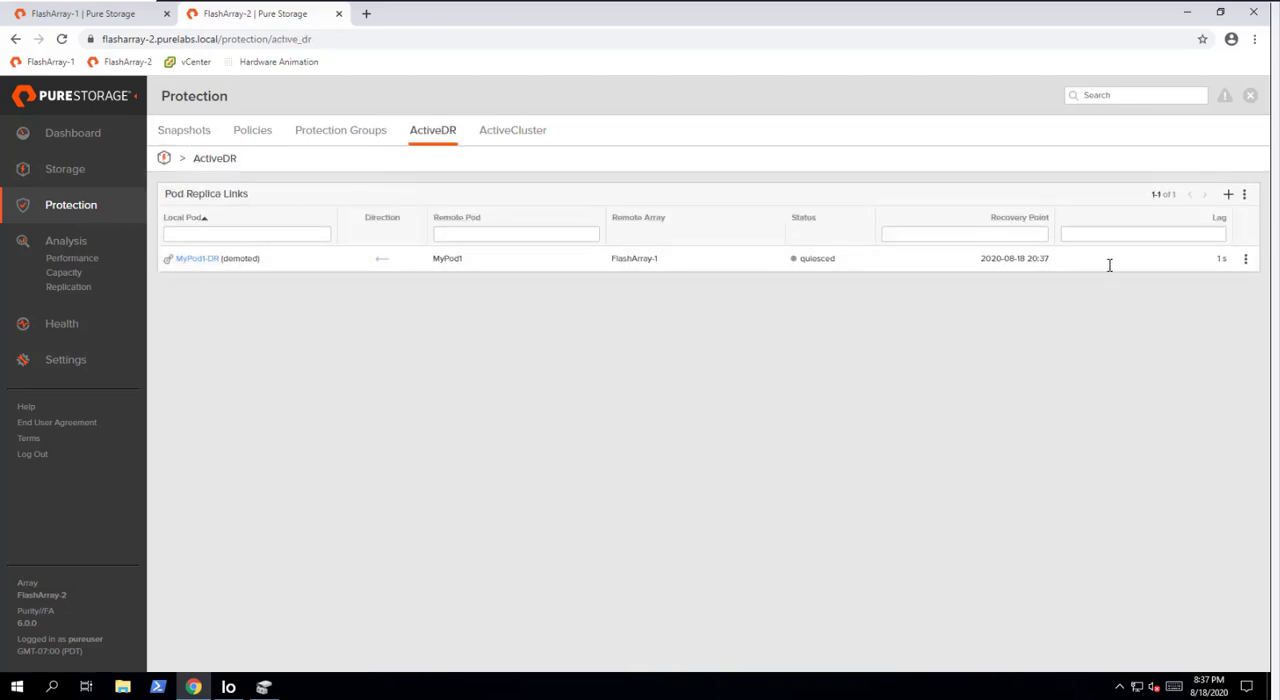
left_click(1245, 258)
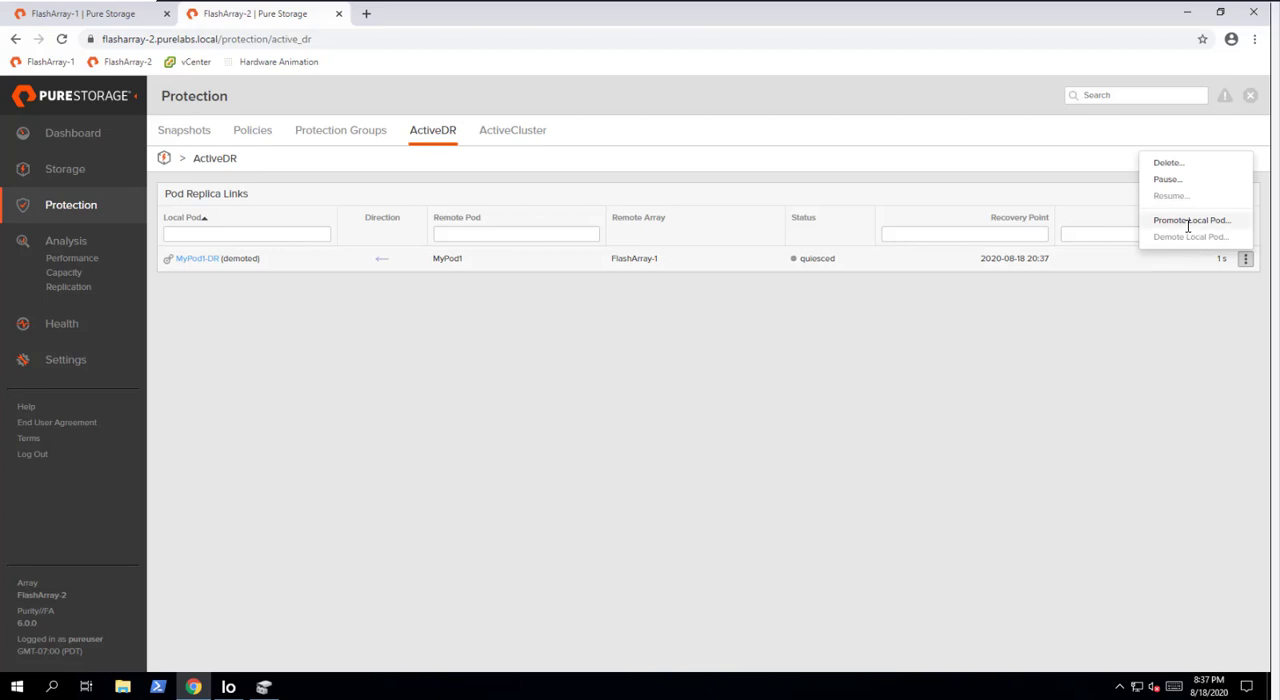
left_click(1185, 221)
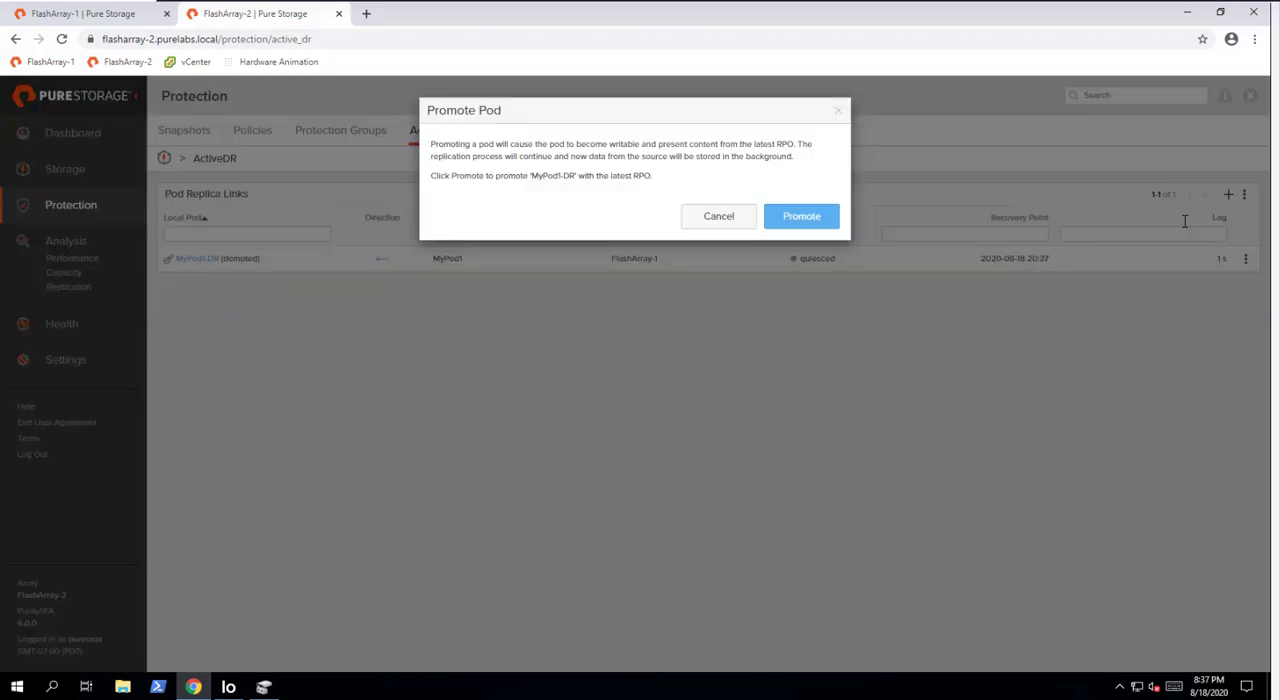
left_click(801, 216)
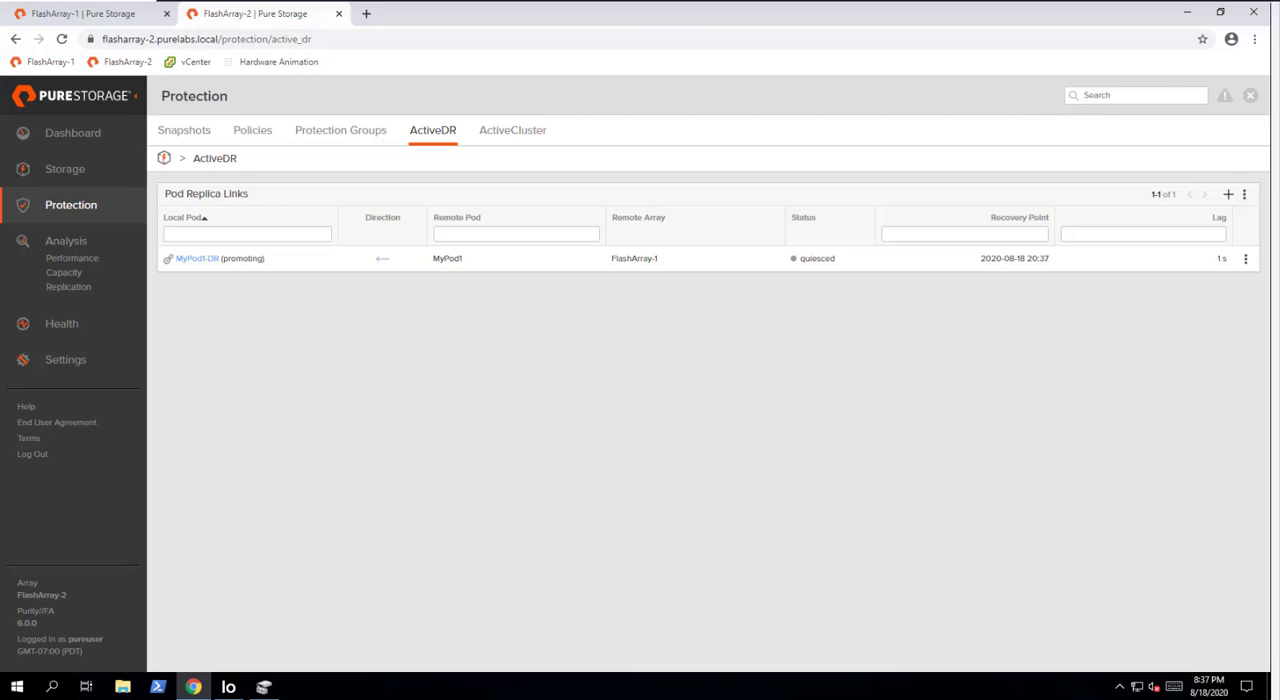
double_click(248, 259)
left_click(316, 369)
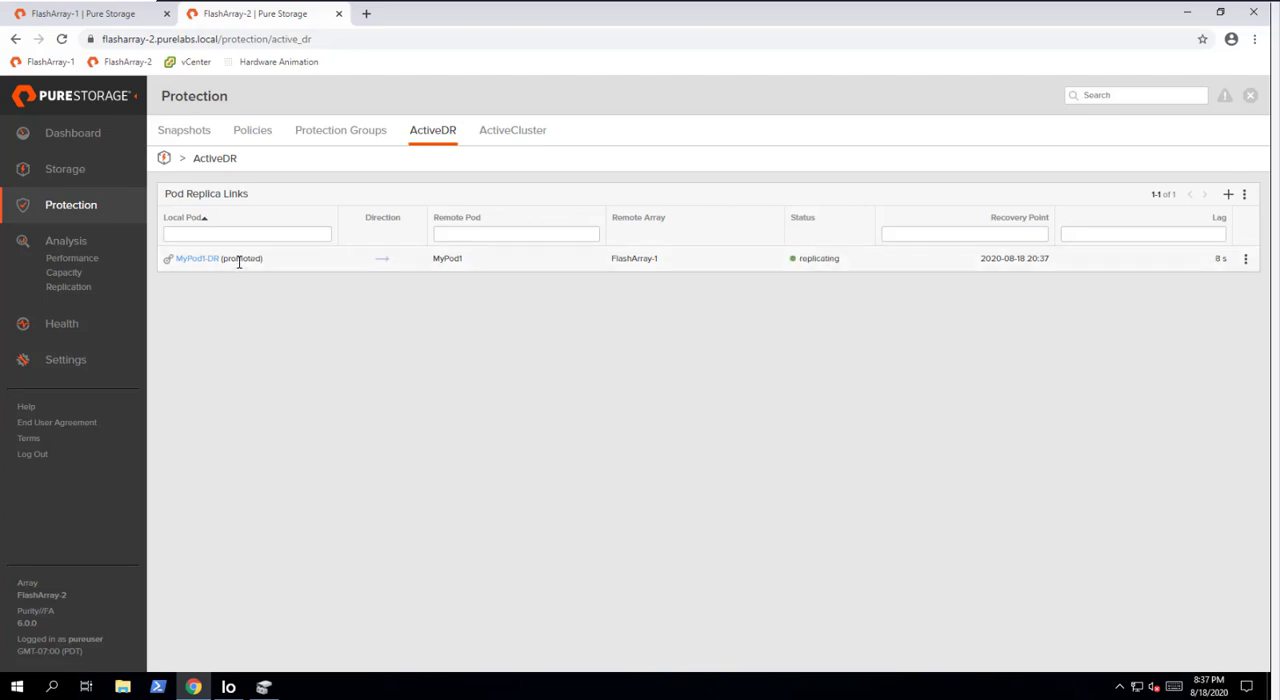
double_click(240, 258)
left_click(294, 323)
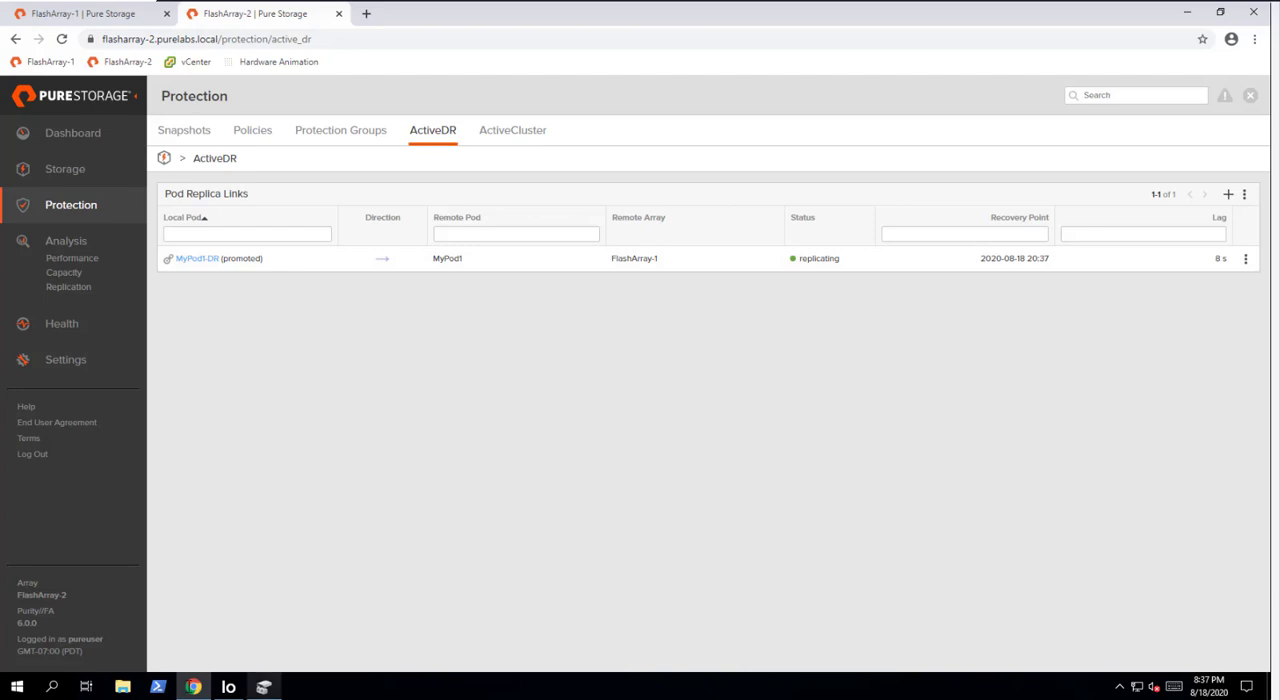
- Bring Disk 2 online in Disk Management
mouse_move(263, 687)
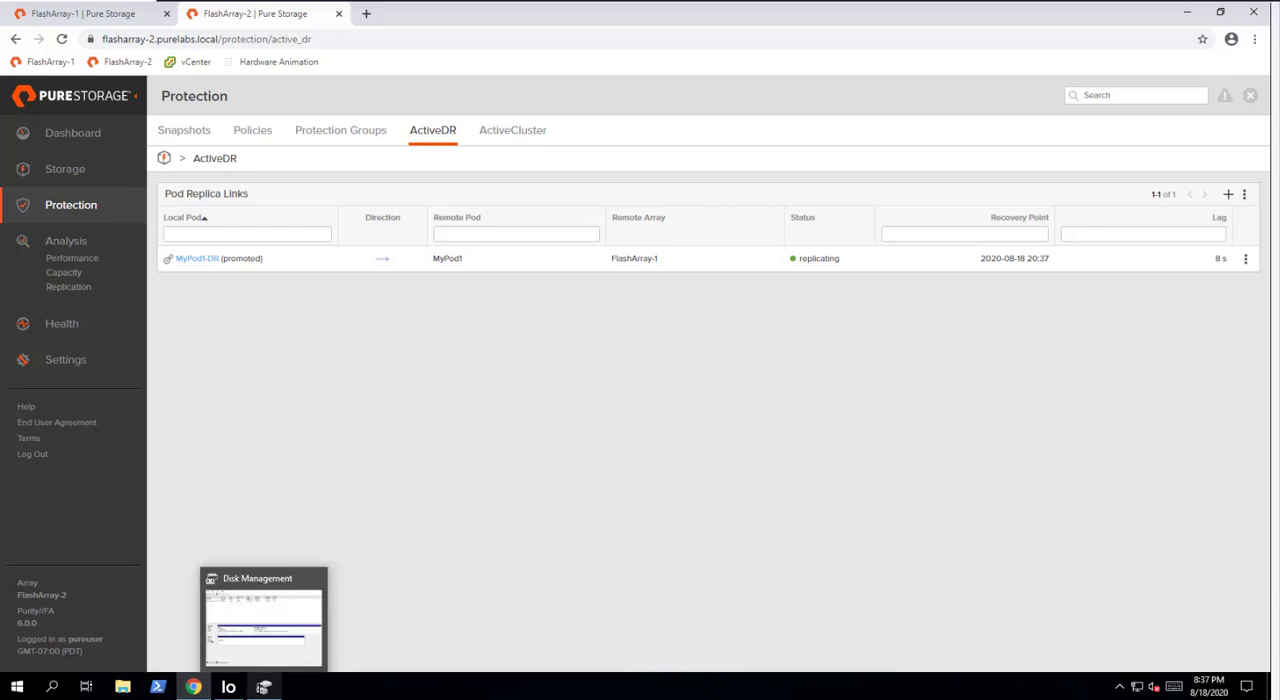
left_click(266, 646)
right_click(158, 410)
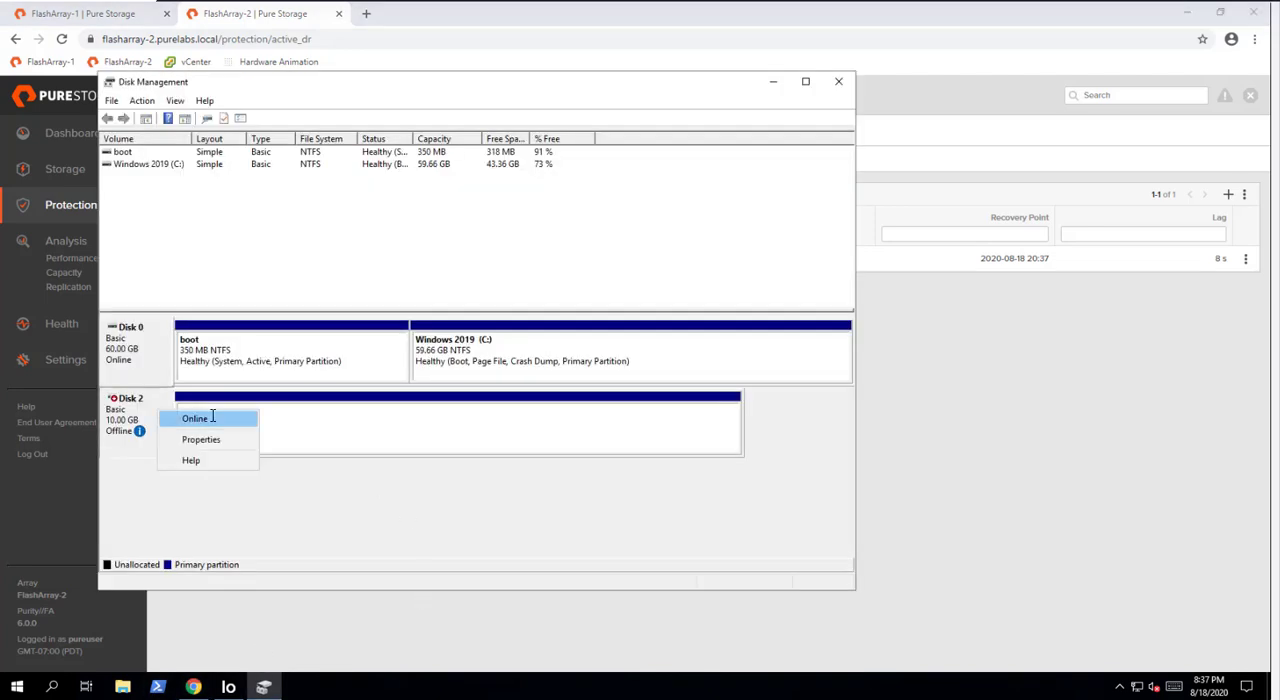
left_click(189, 420)
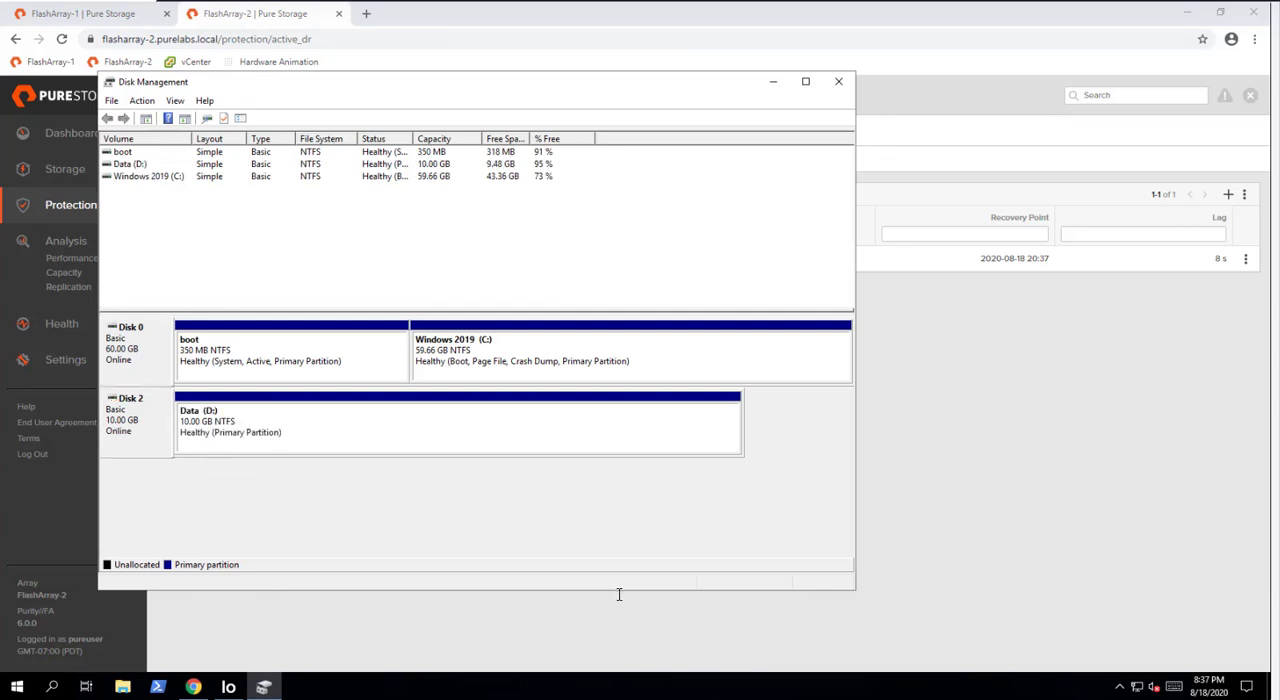
- Read the mydata file on the newly onlined Data (D:) drive, and close the file, File Explorer and Disk Management
left_click(122, 686)
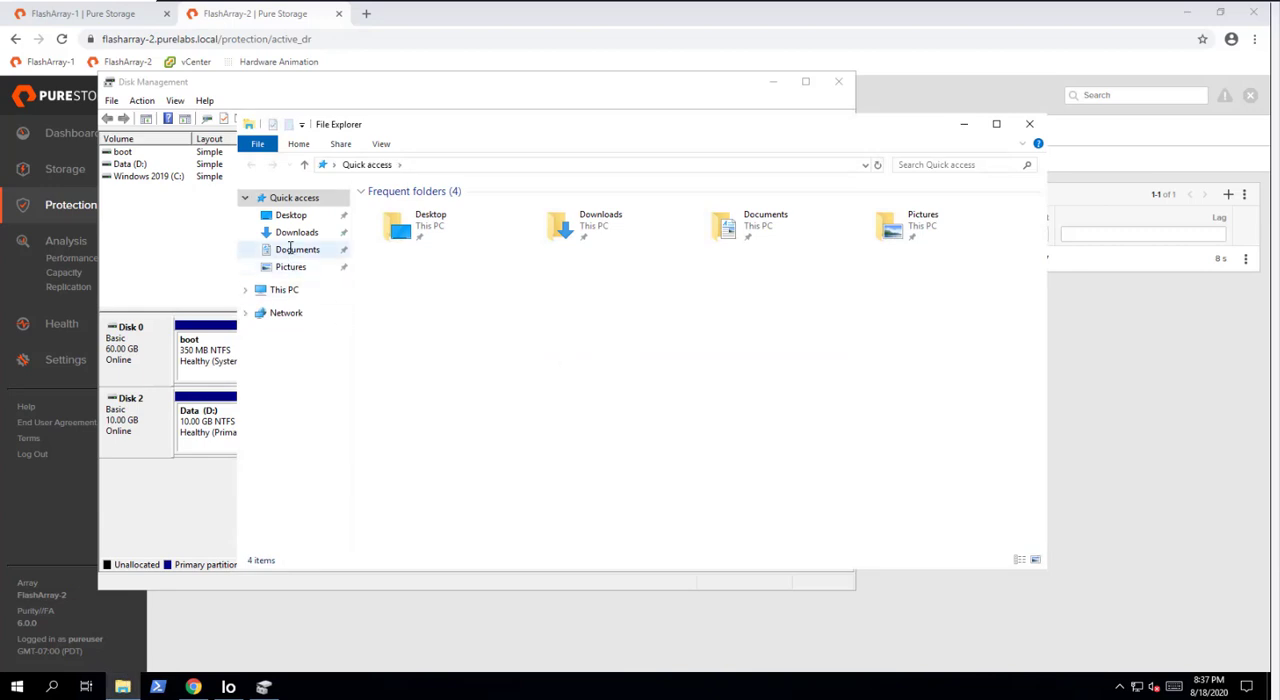
left_click(285, 289)
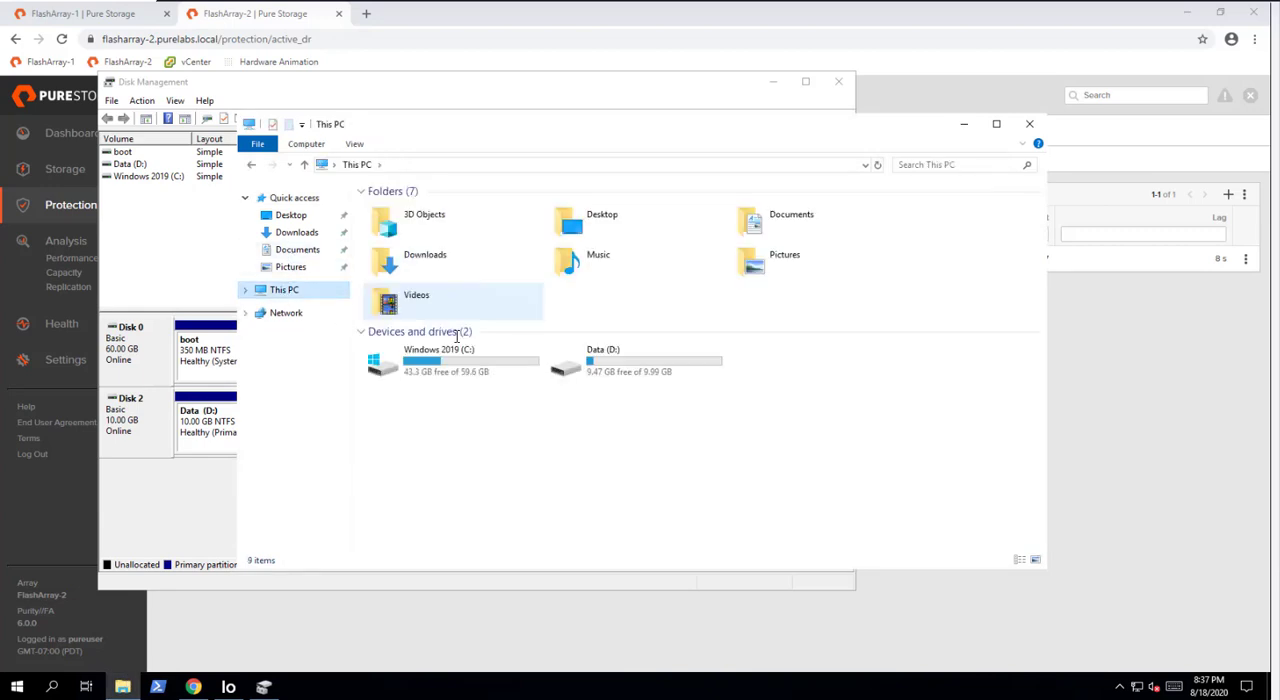
left_click(569, 364)
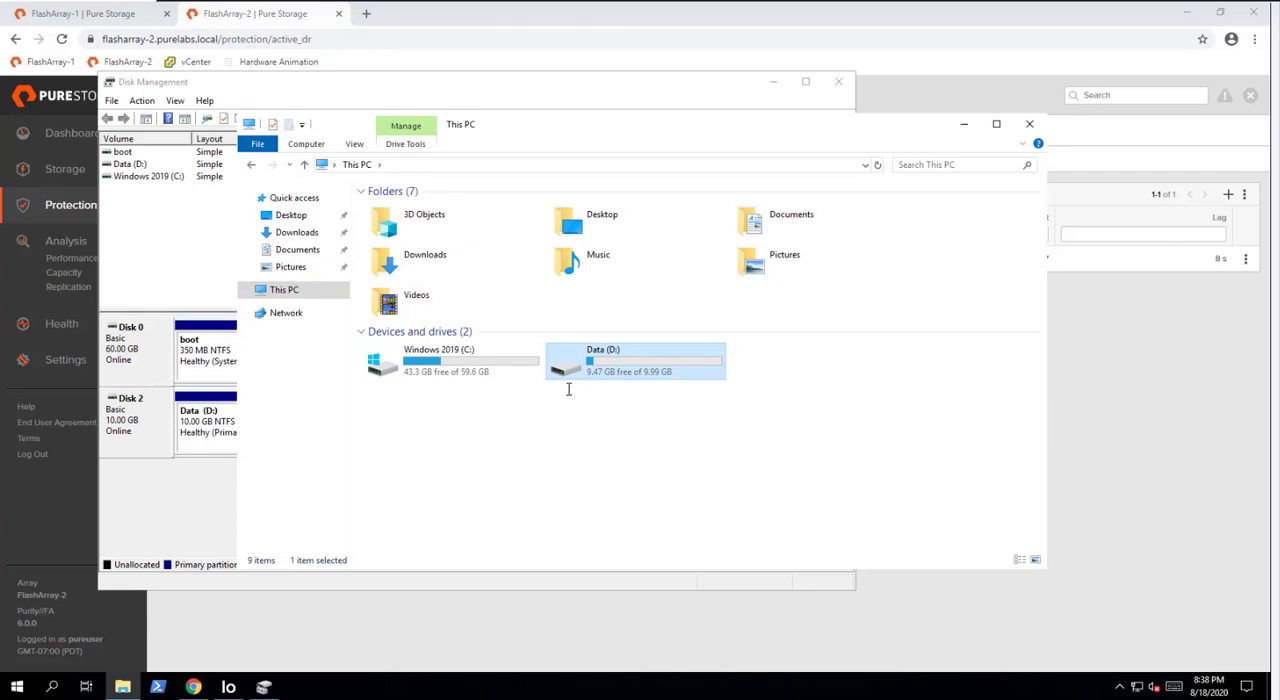
double_click(563, 367)
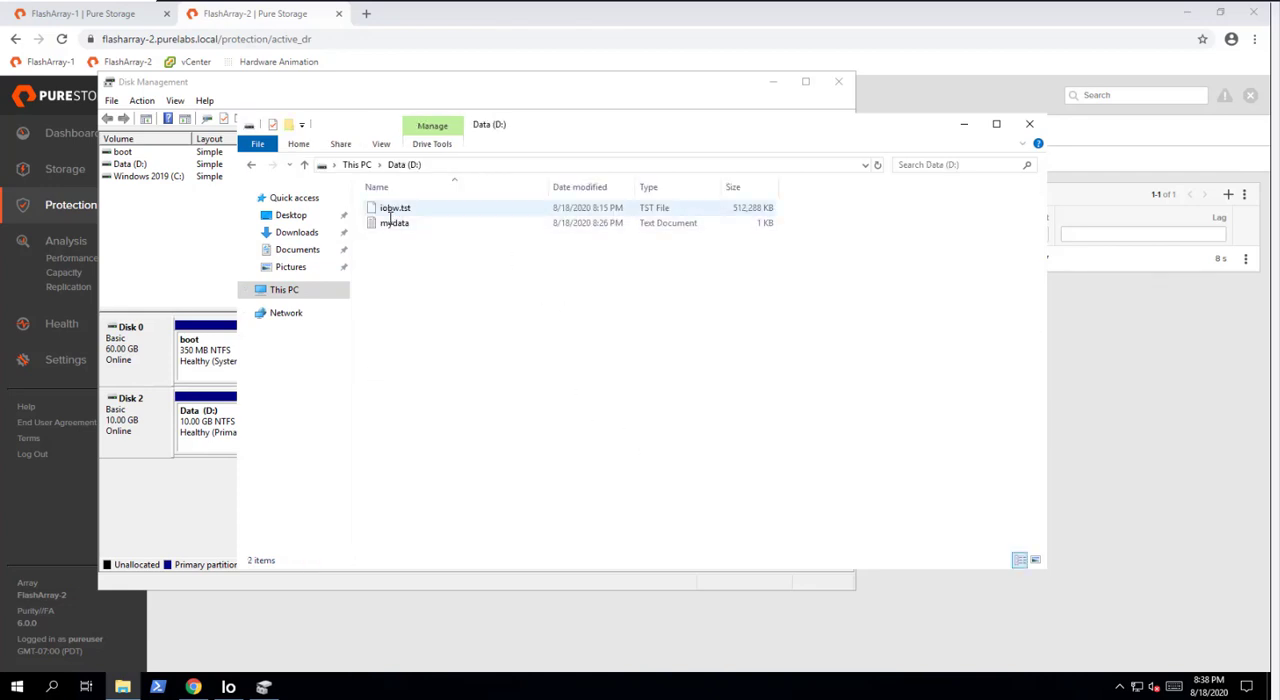
left_click(390, 218)
double_click(390, 222)
left_click(229, 229)
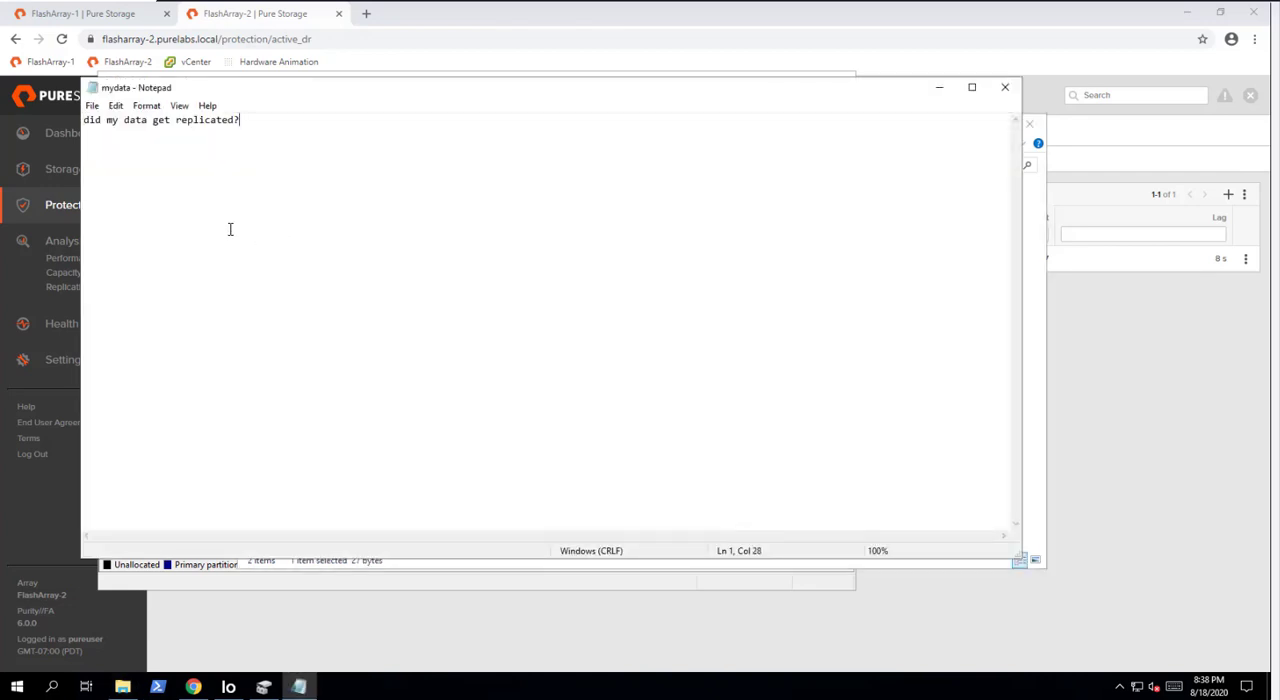
left_click(1004, 87)
left_click(1029, 124)
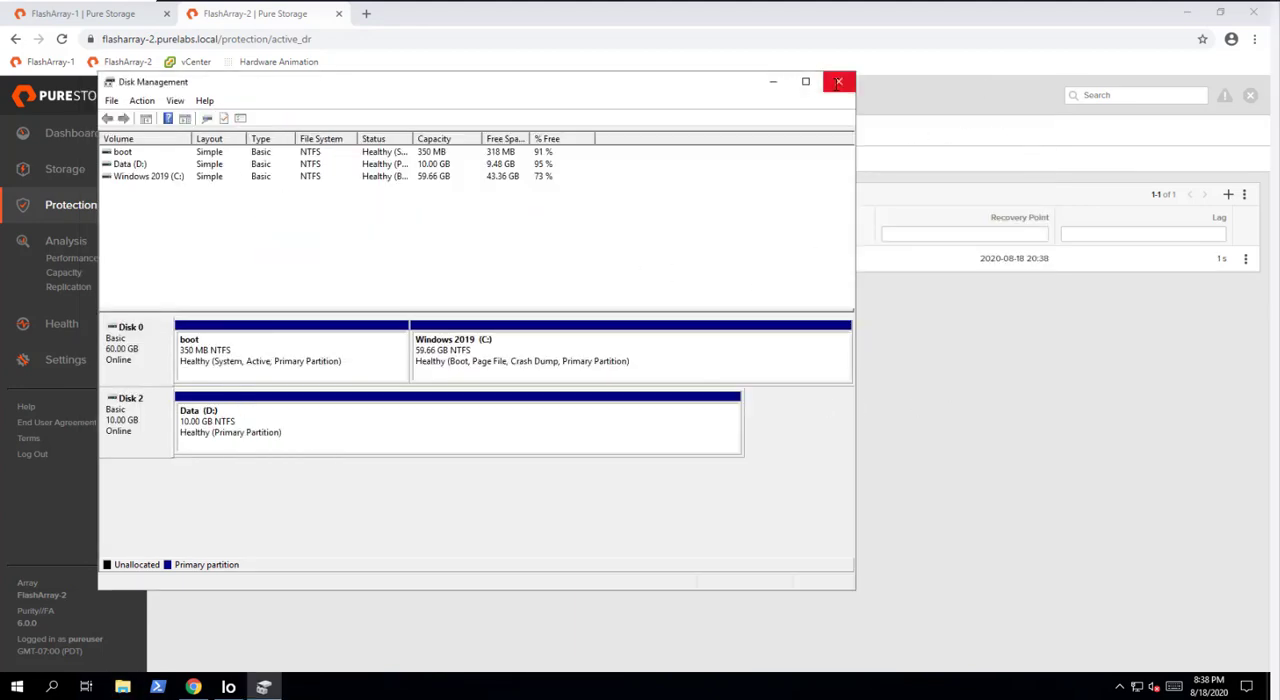
left_click(838, 83)
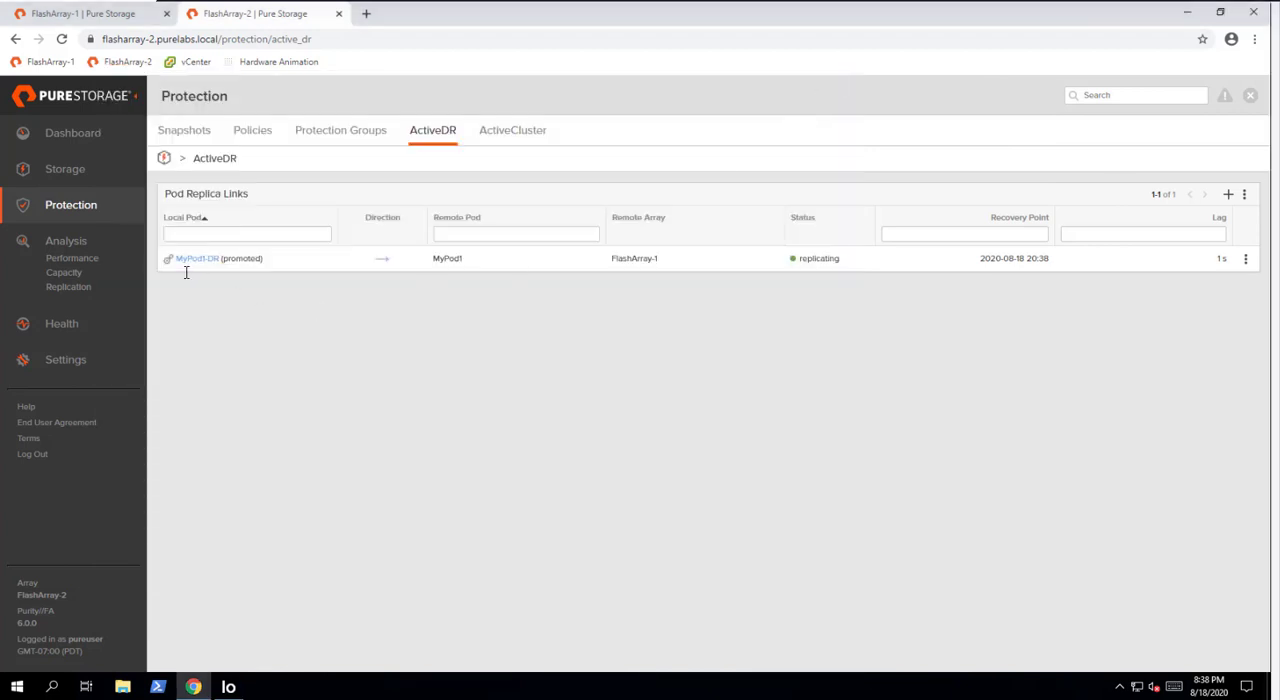